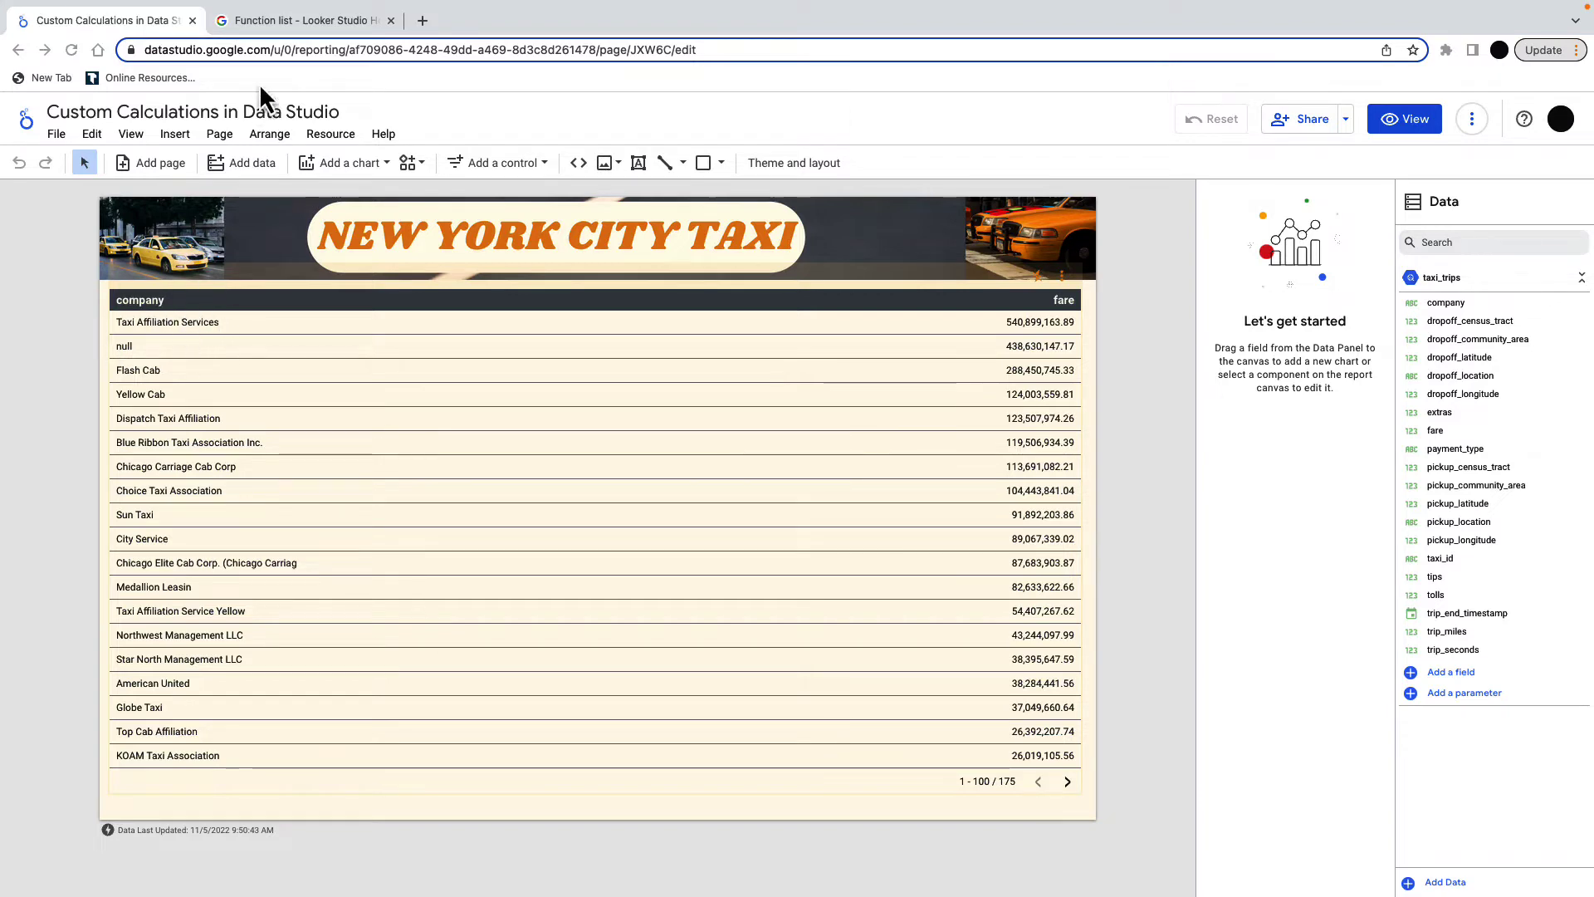
Open the Looker Studio function list help page and browse it down to TRIM and UPPER.
click(321, 27)
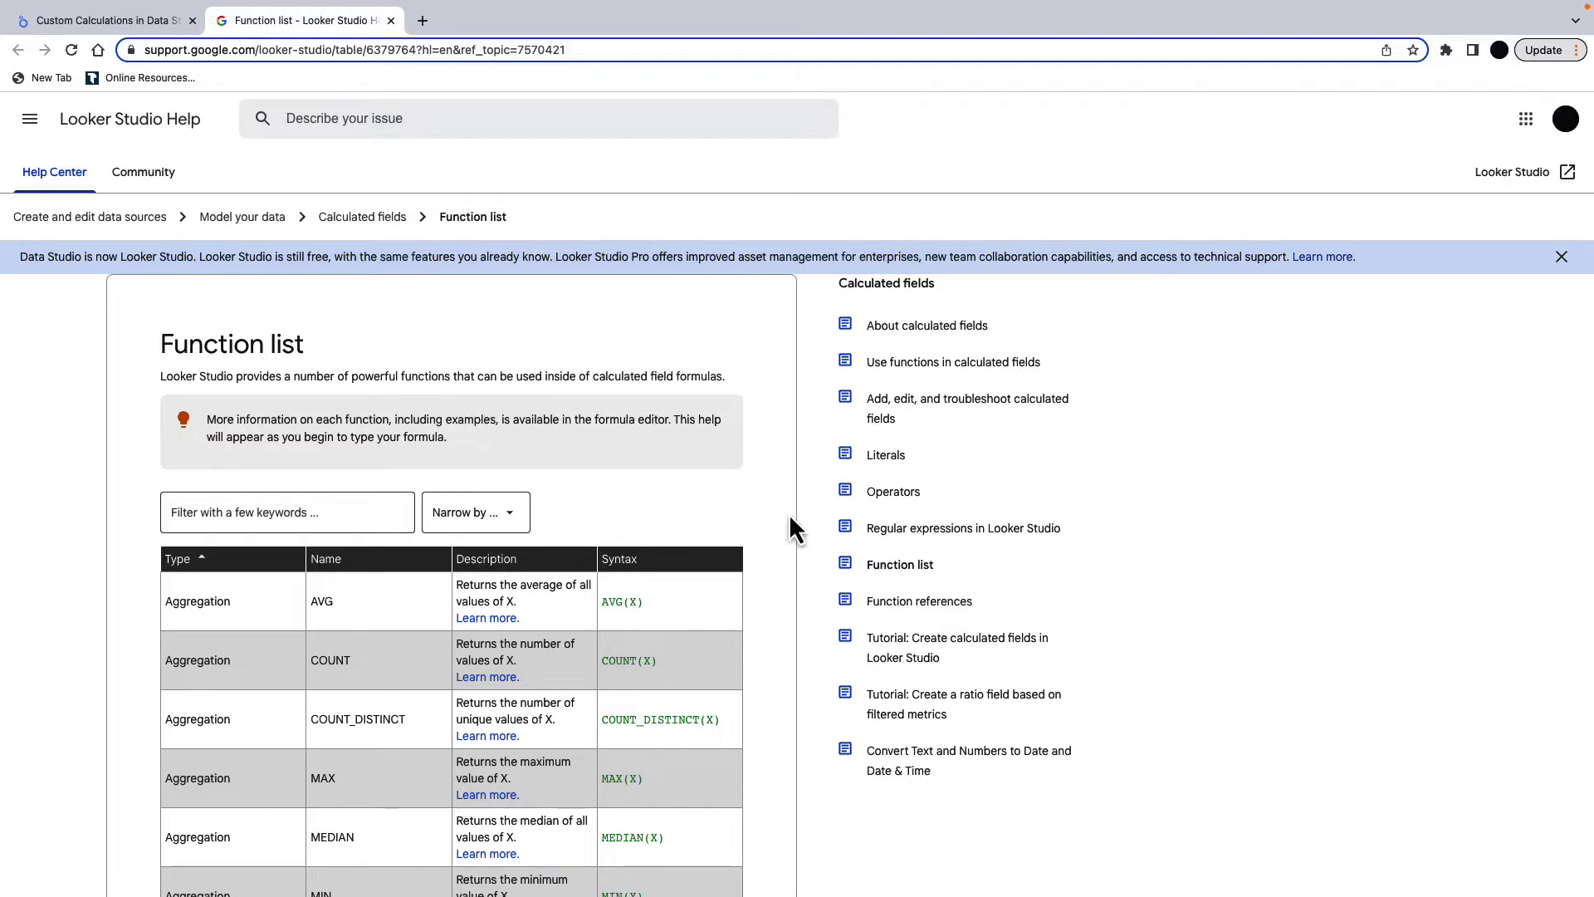
scroll(785, 513, down, 5)
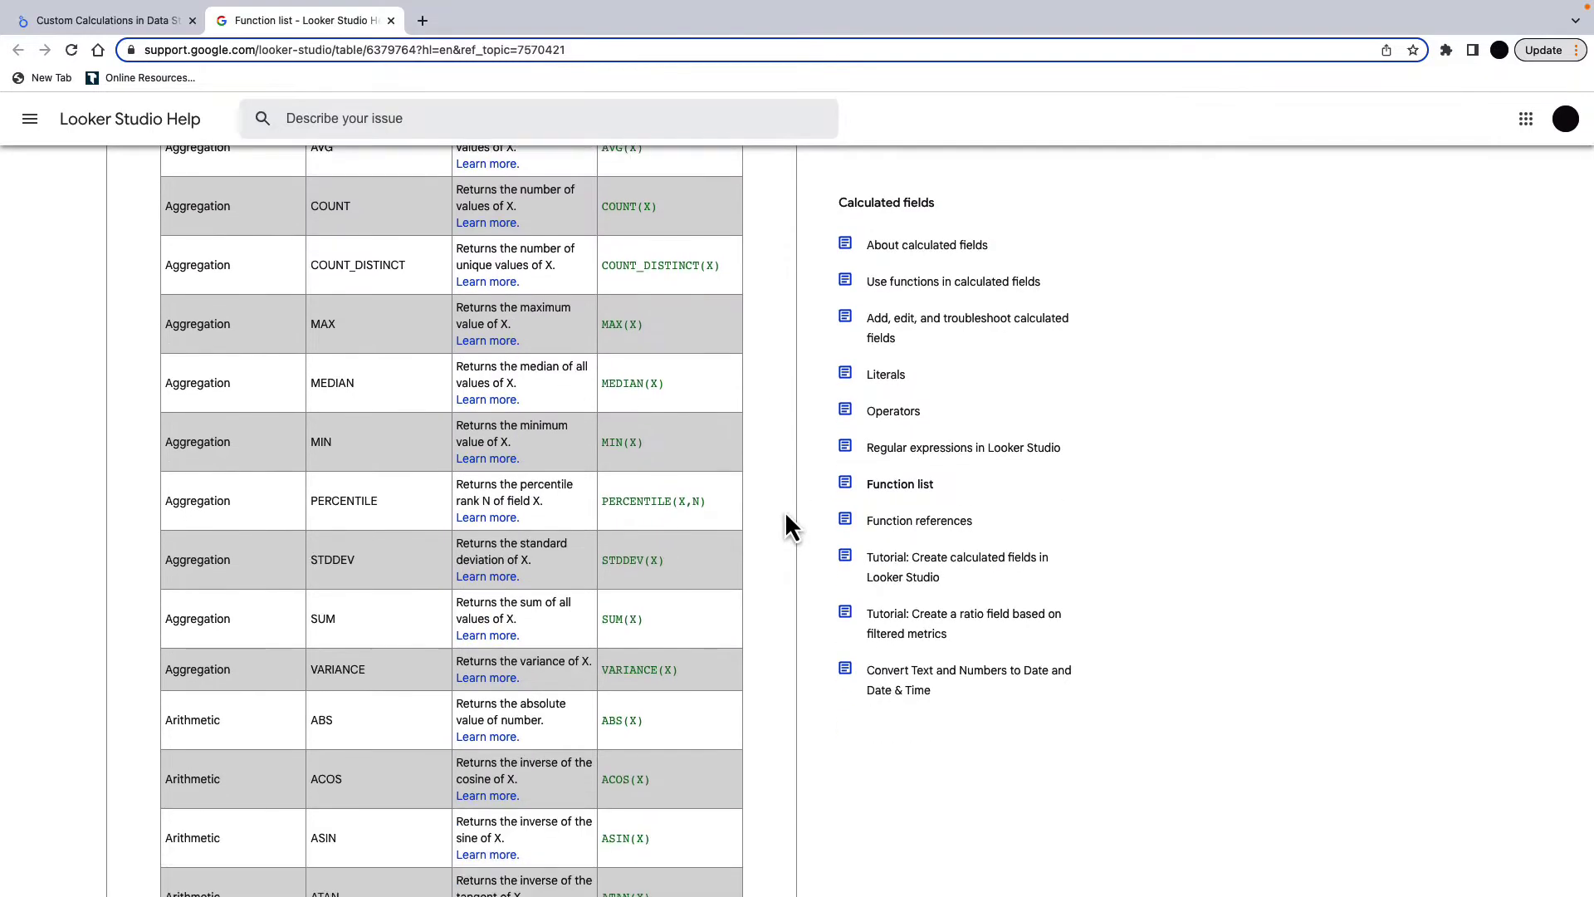
scroll(781, 512, down, 7)
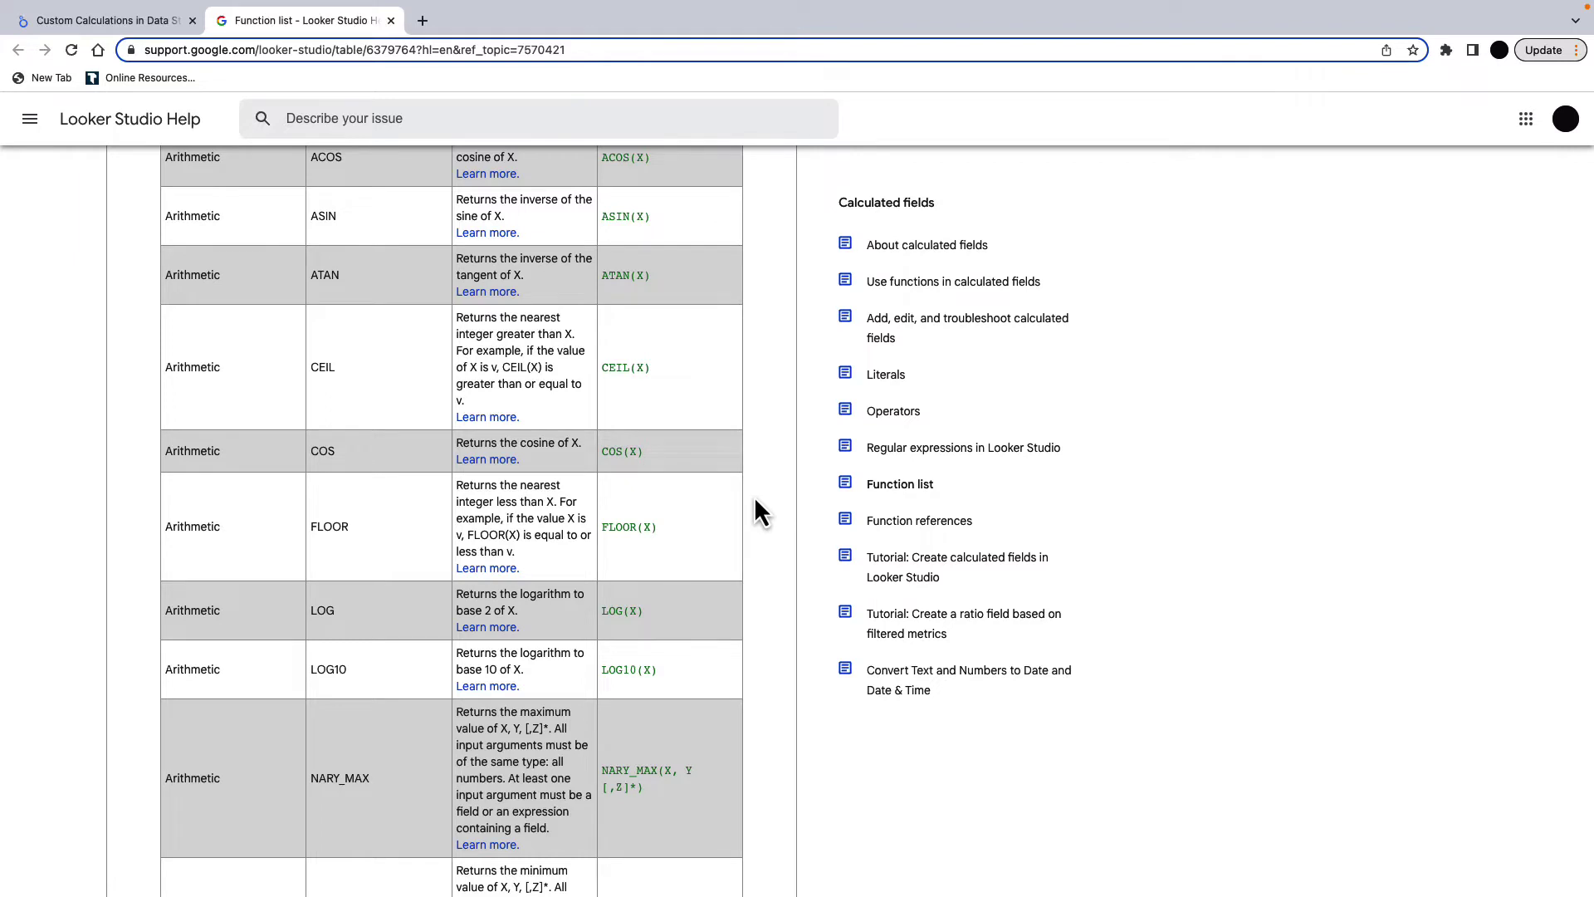
scroll(274, 328, up, 3)
scroll(274, 321, down, 10)
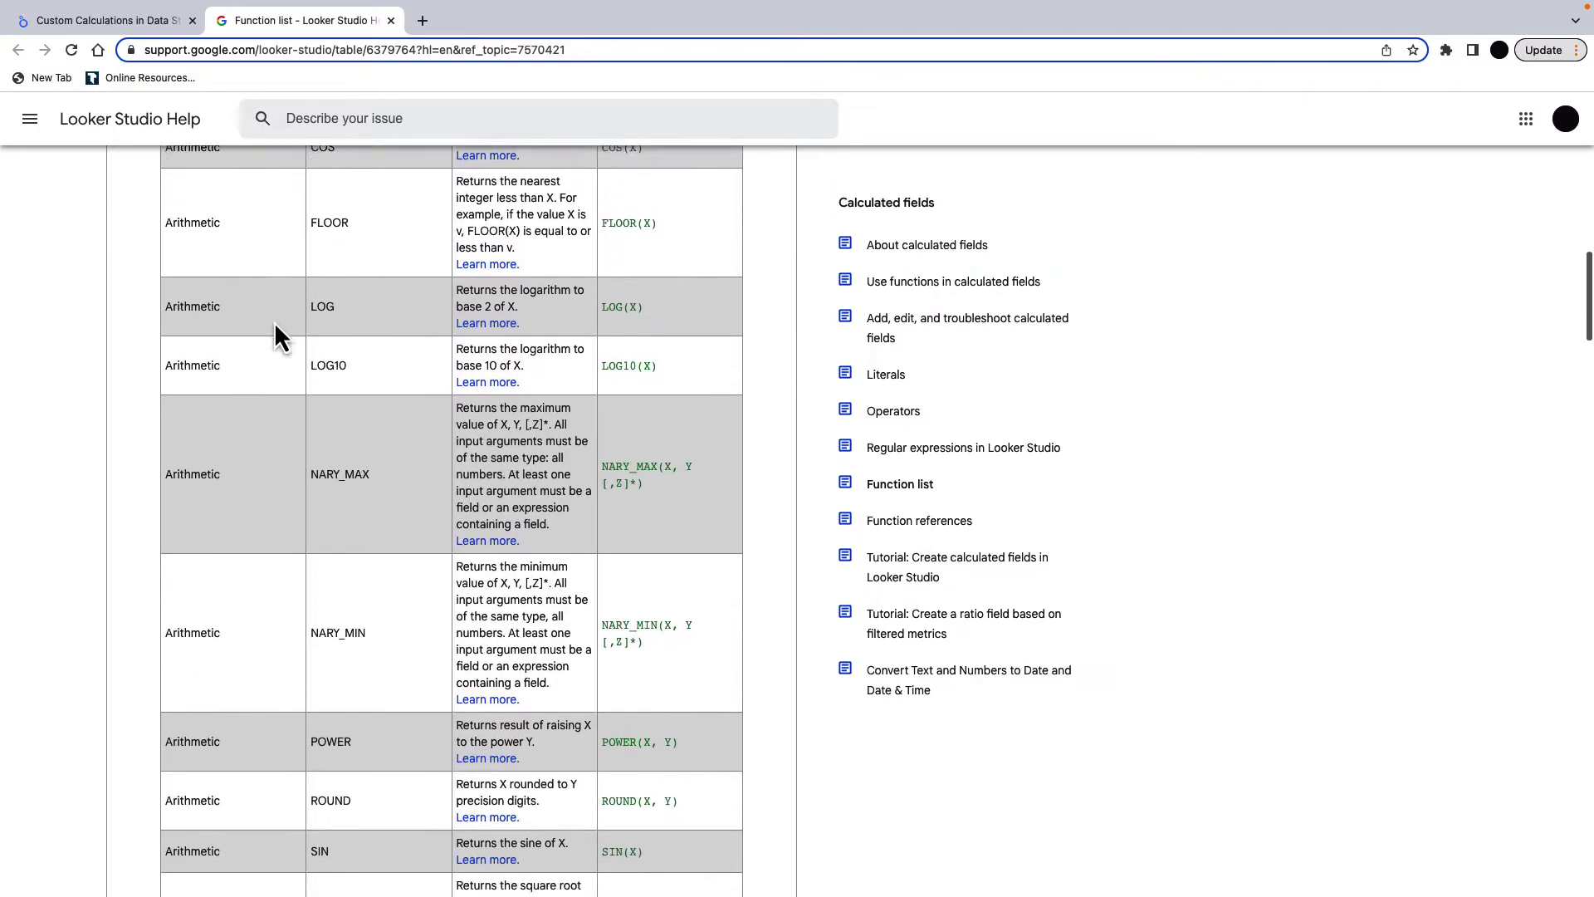
scroll(274, 321, down, 7)
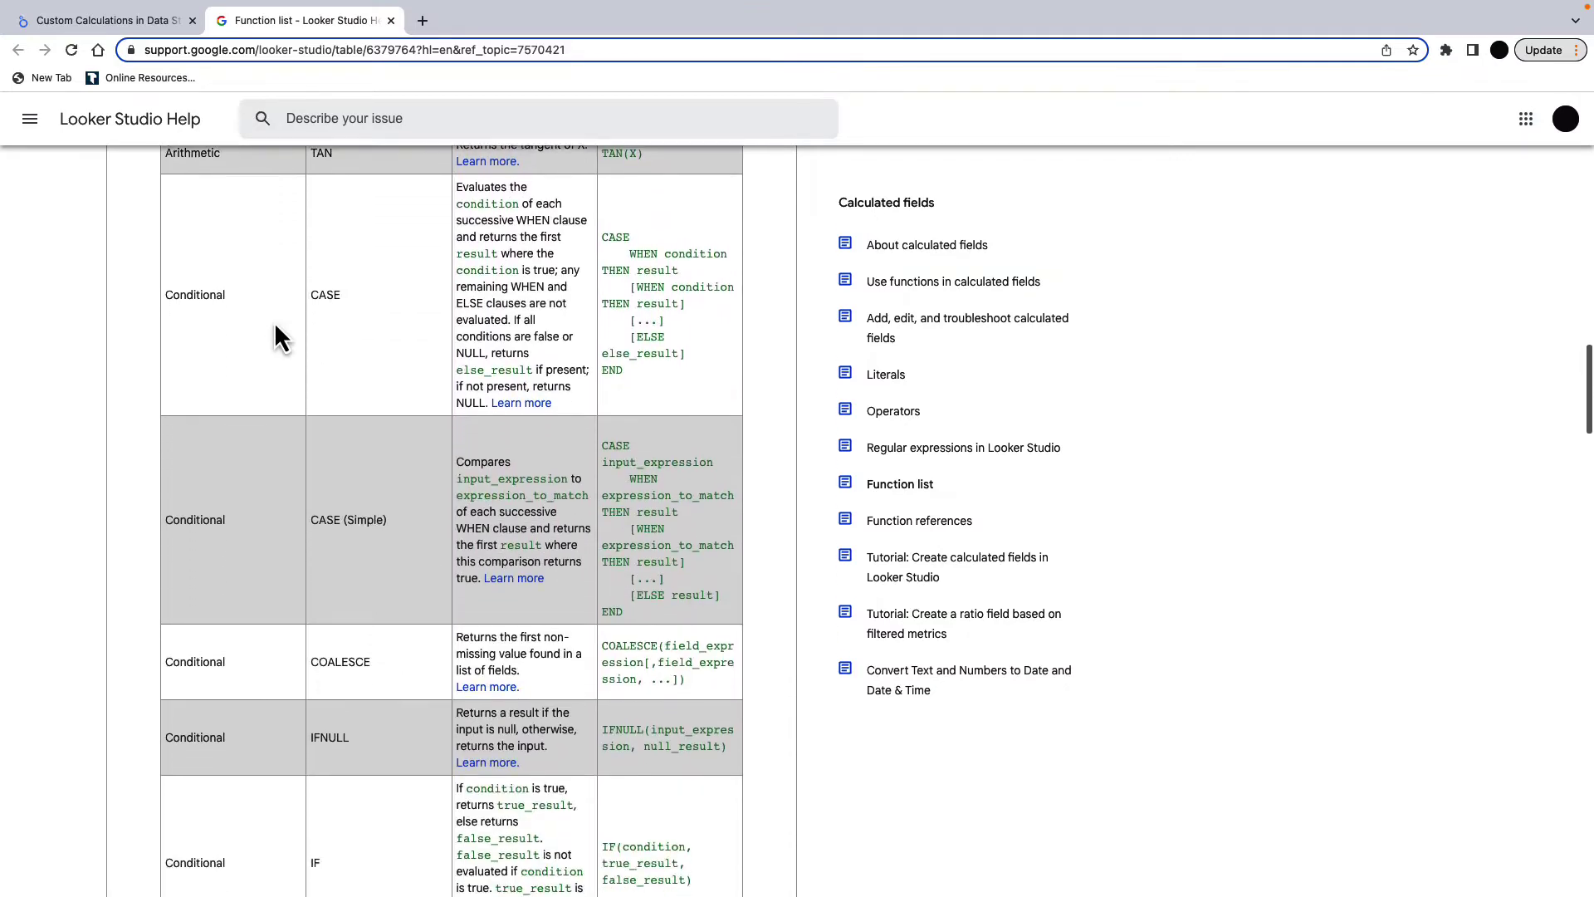
scroll(275, 324, down, 6)
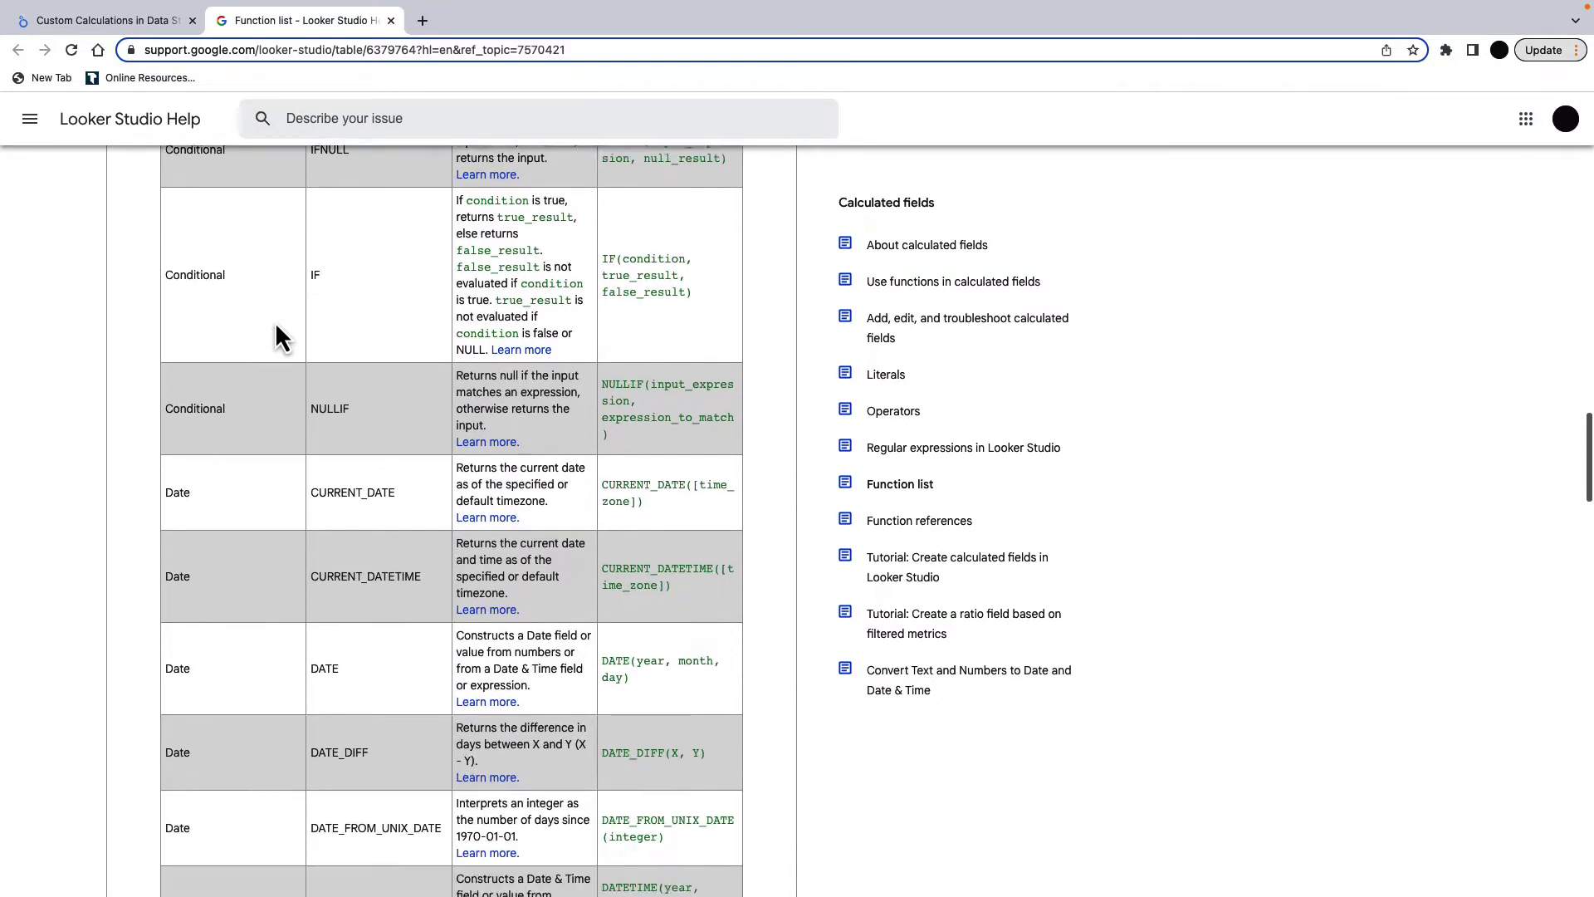
scroll(276, 324, down, 10)
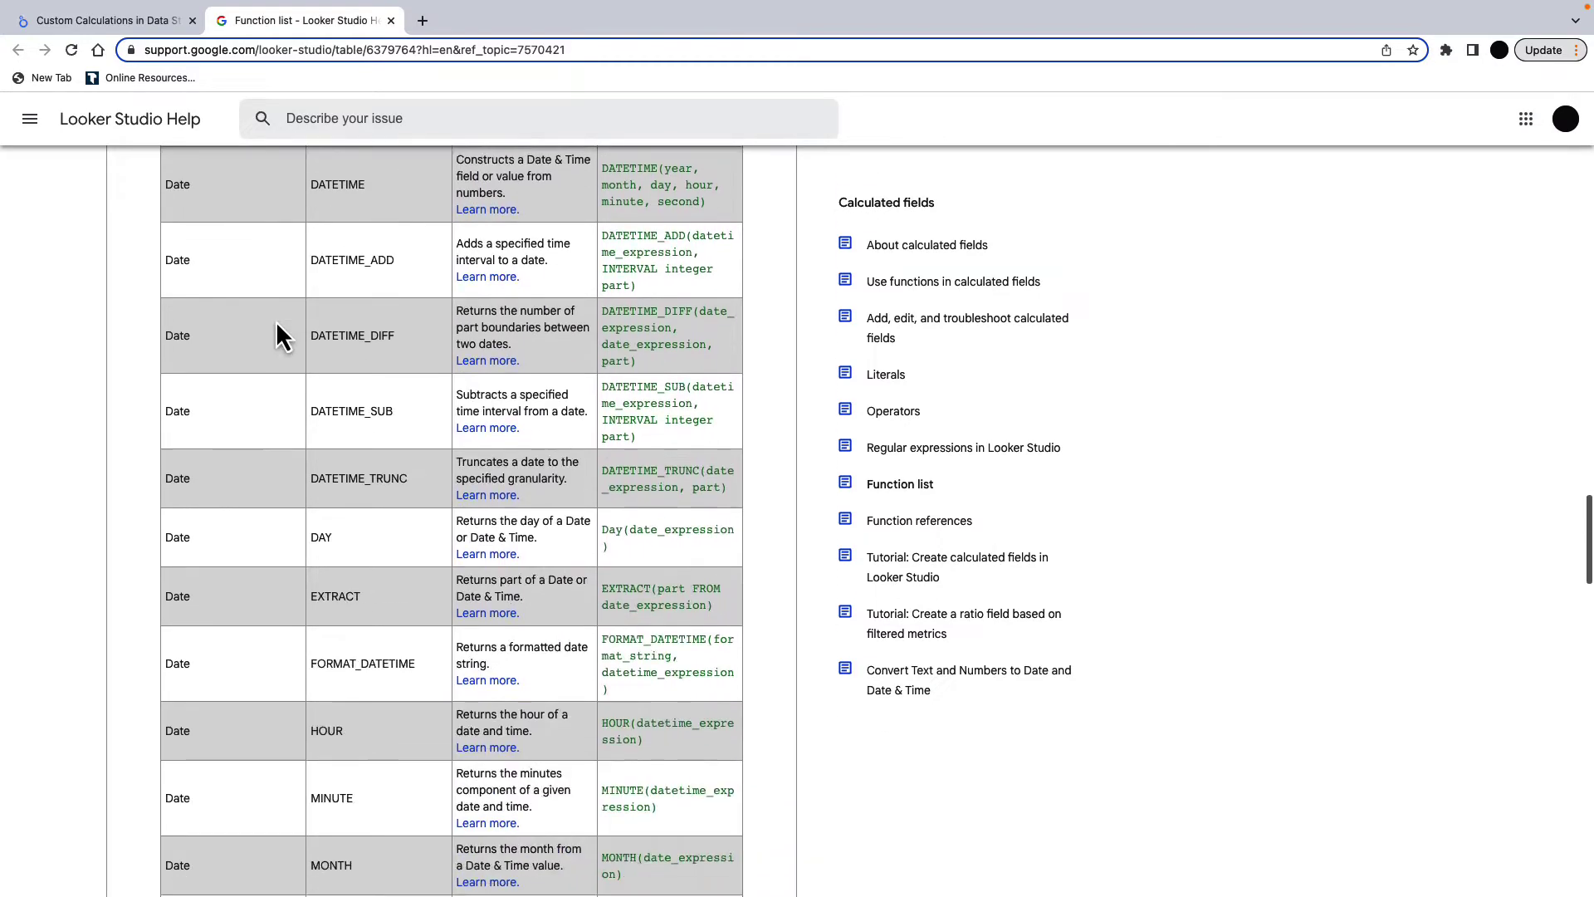
scroll(276, 332, down, 5)
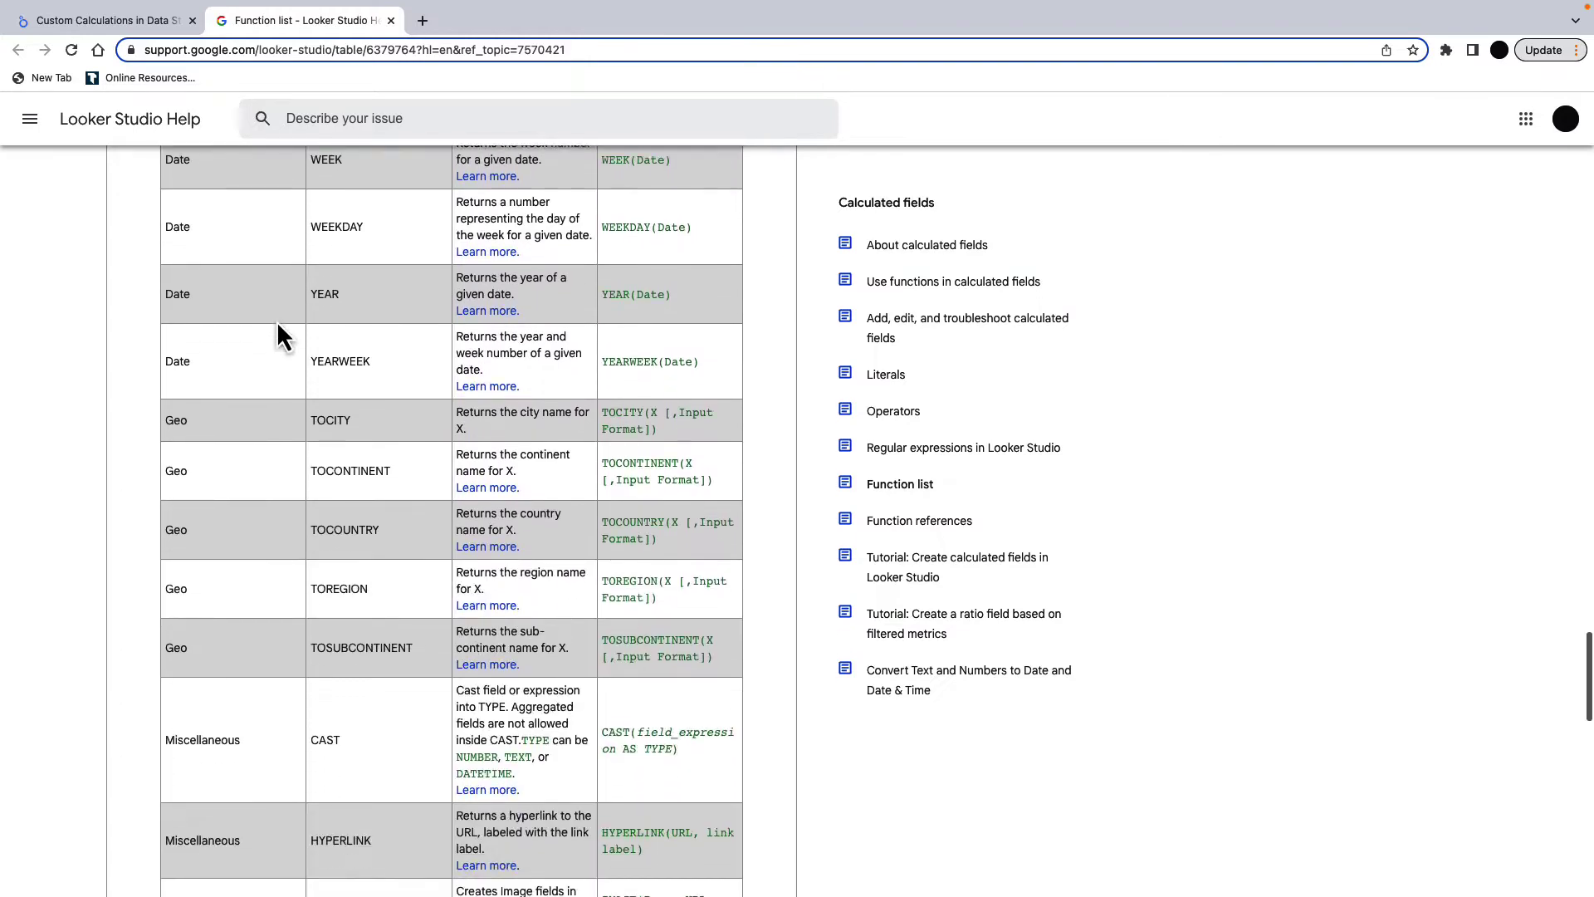
scroll(282, 328, down, 5)
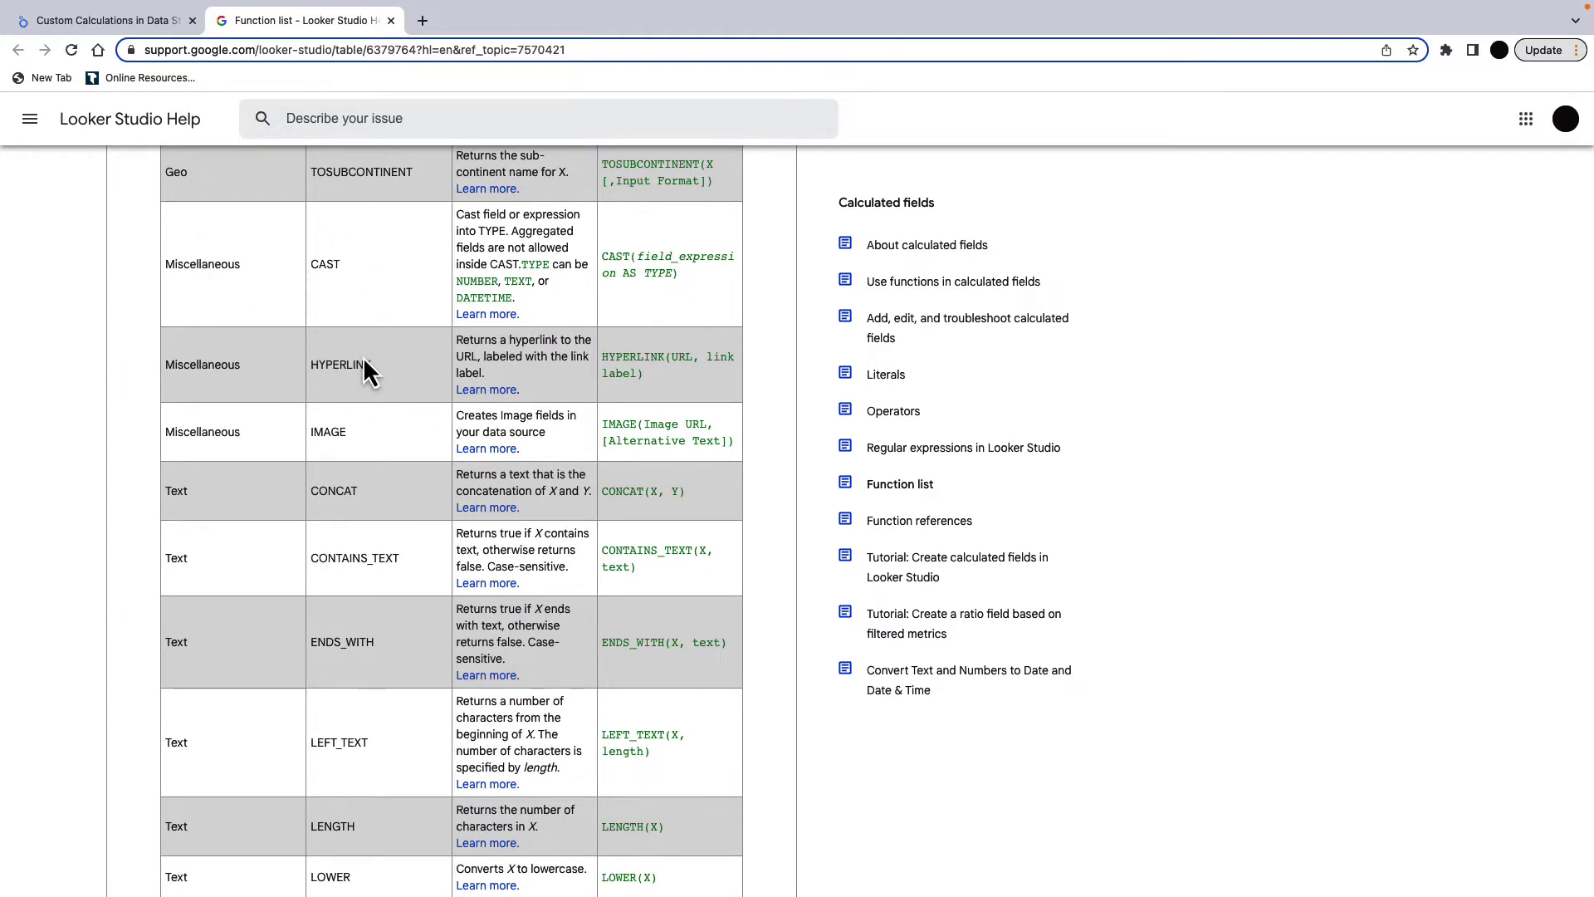
scroll(374, 373, down, 3)
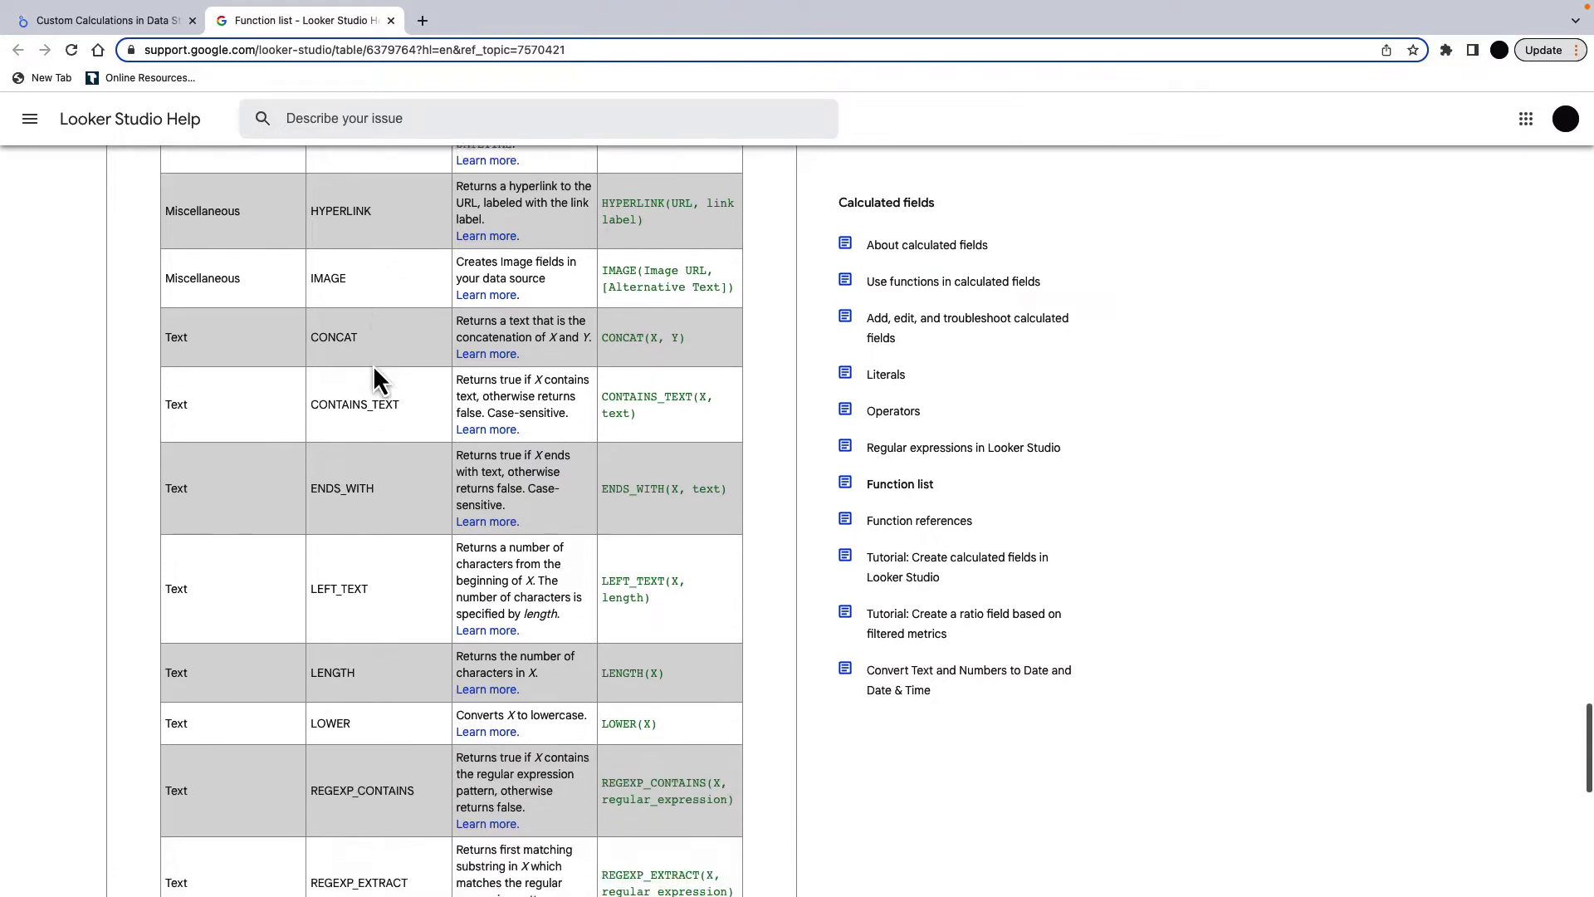
scroll(374, 363, down, 10)
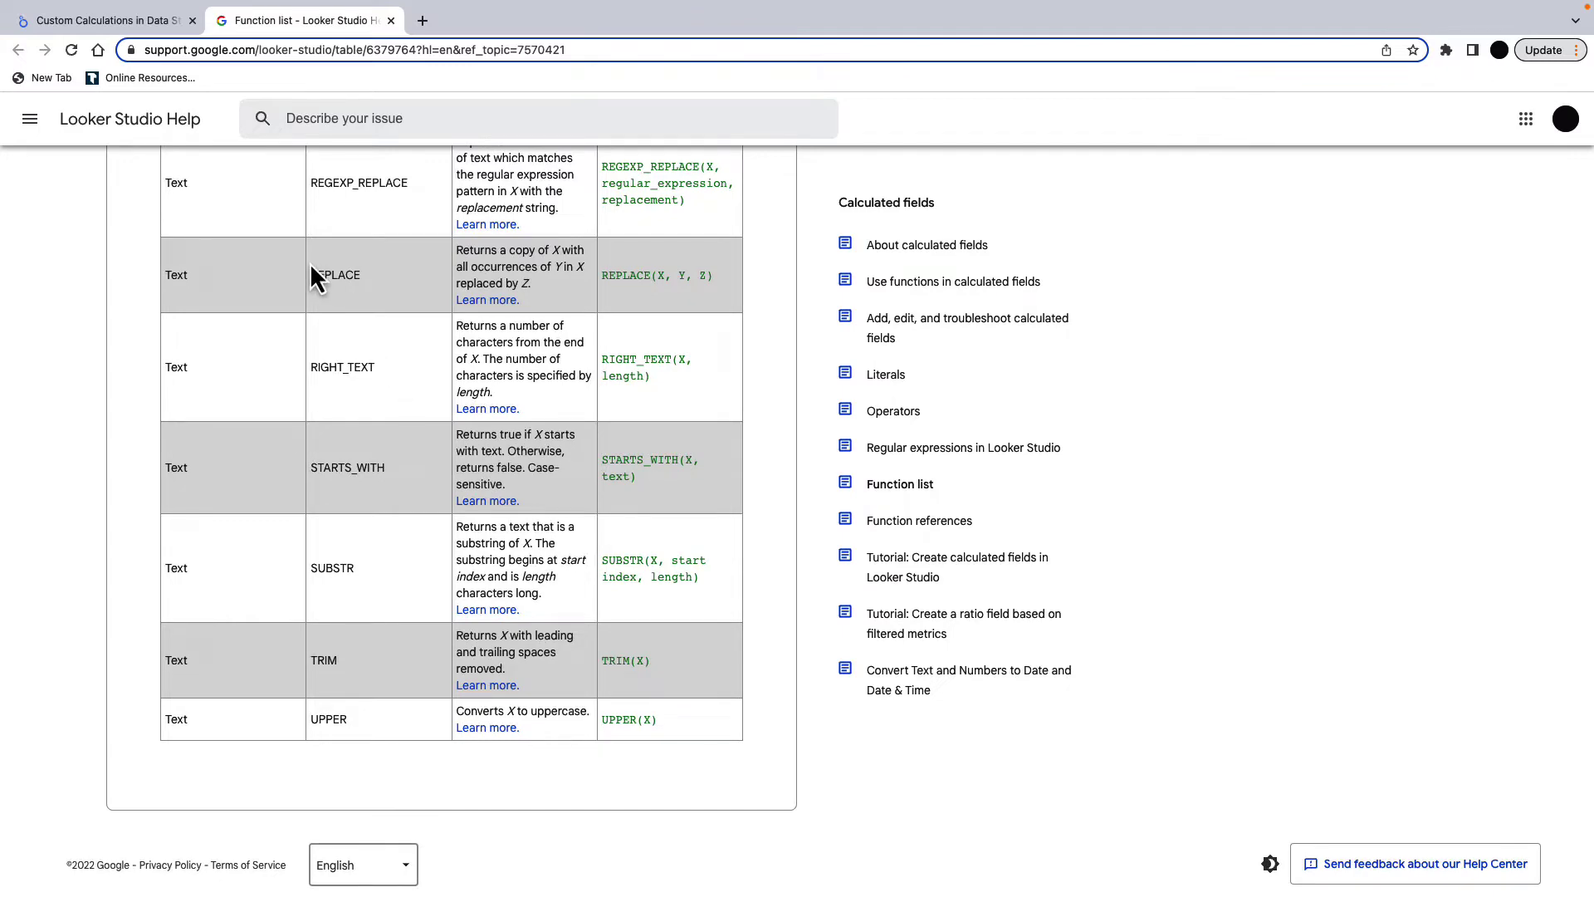
Back in the taxi report, start a calculated field 'Fare Category' with formula CASE ELSE END.
click(111, 27)
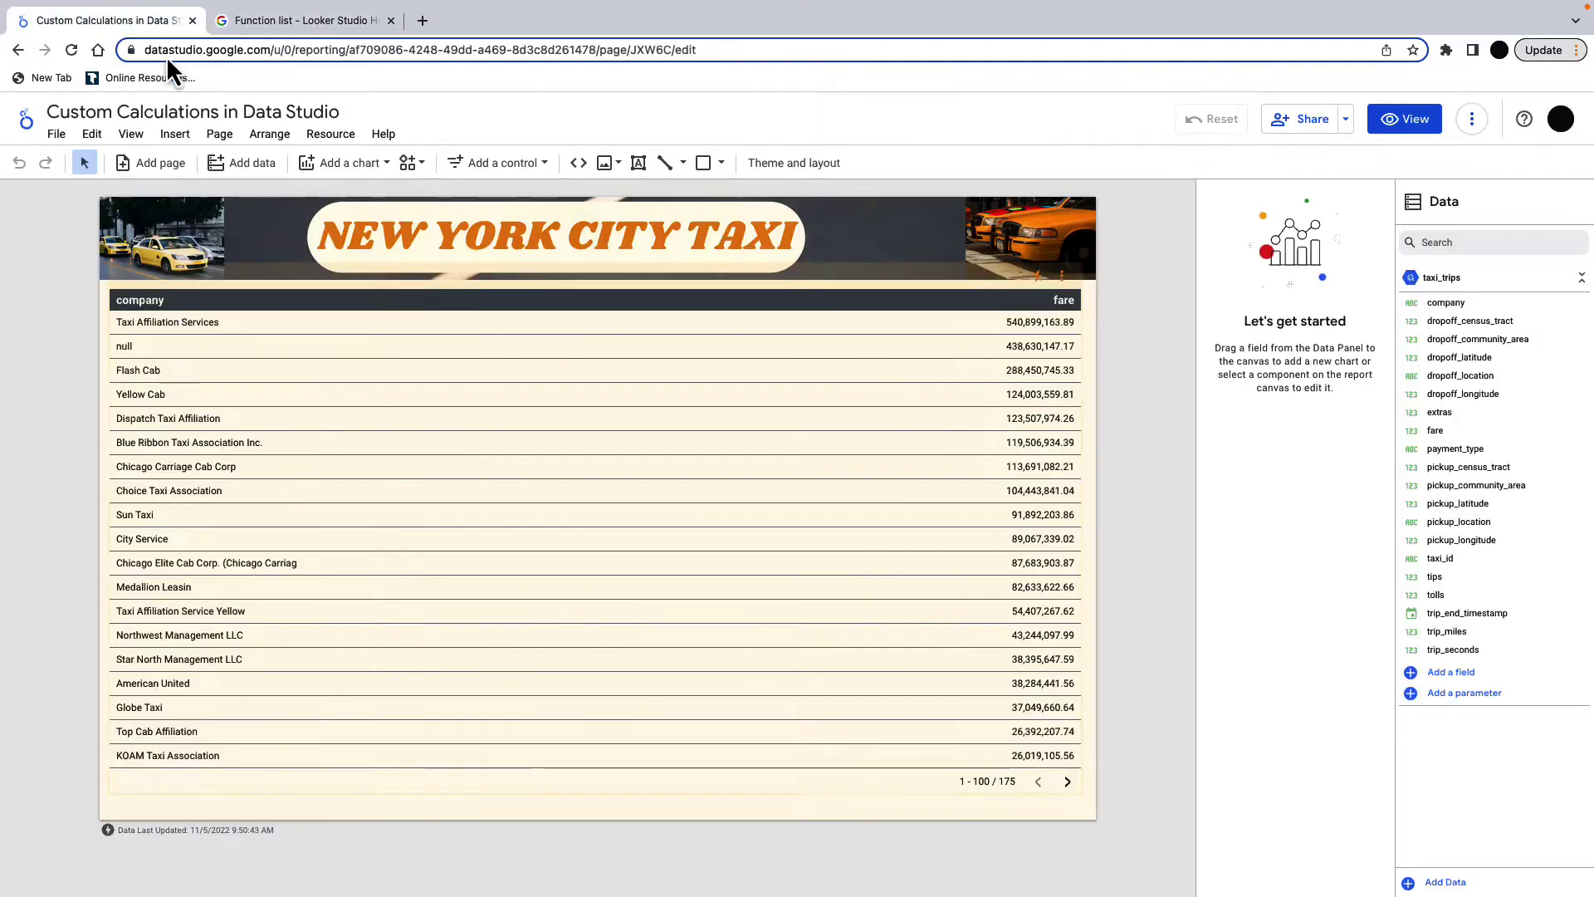
click(1459, 677)
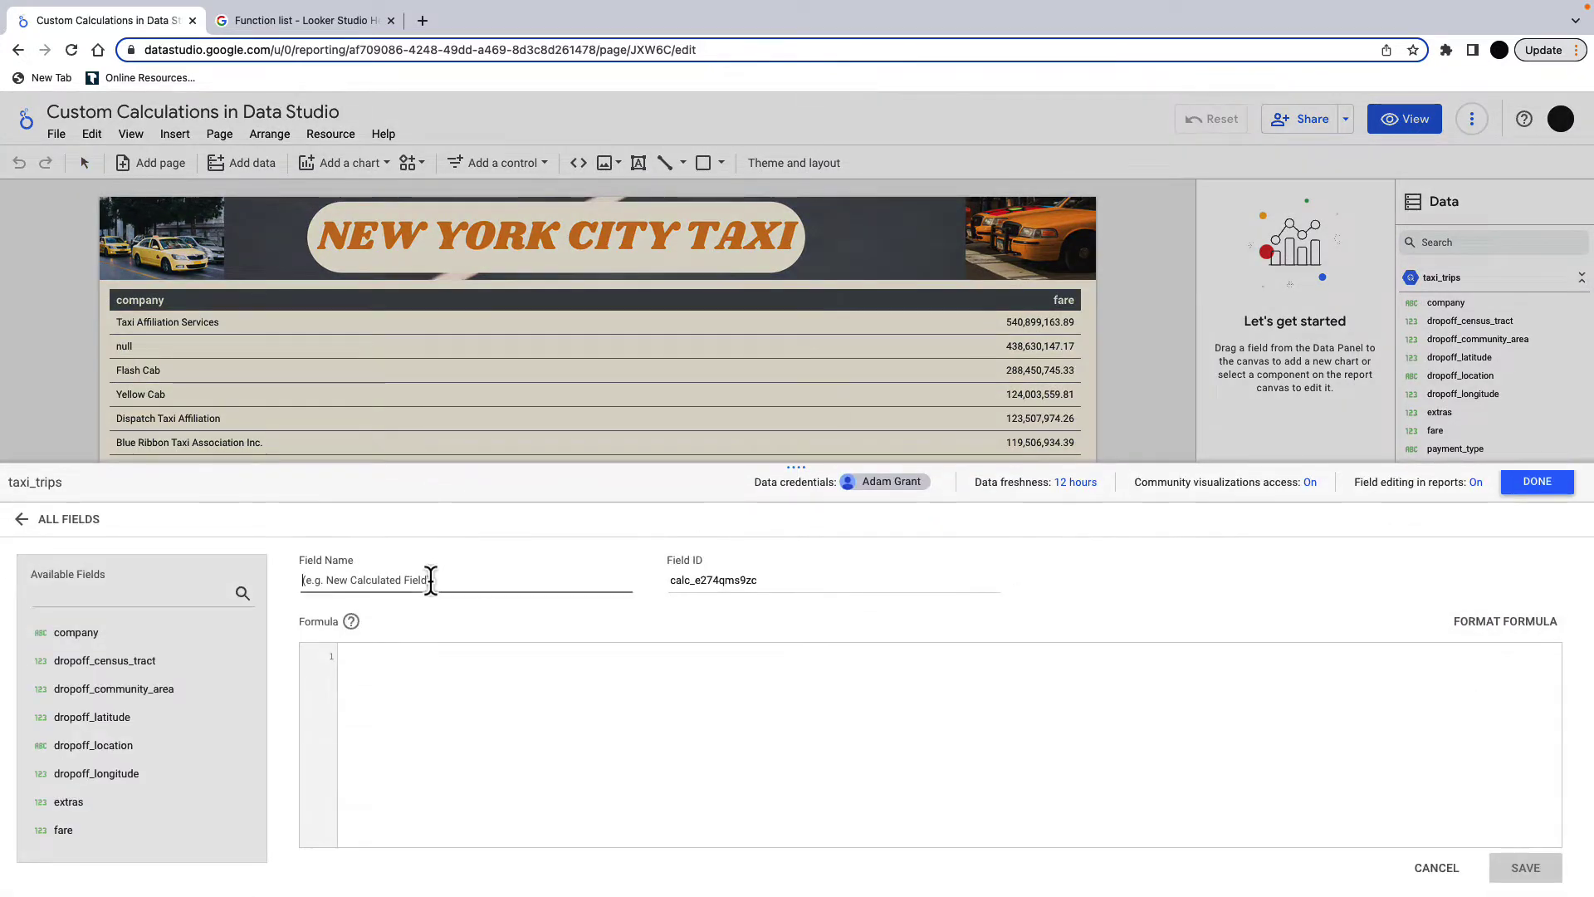
text(Fare Category)
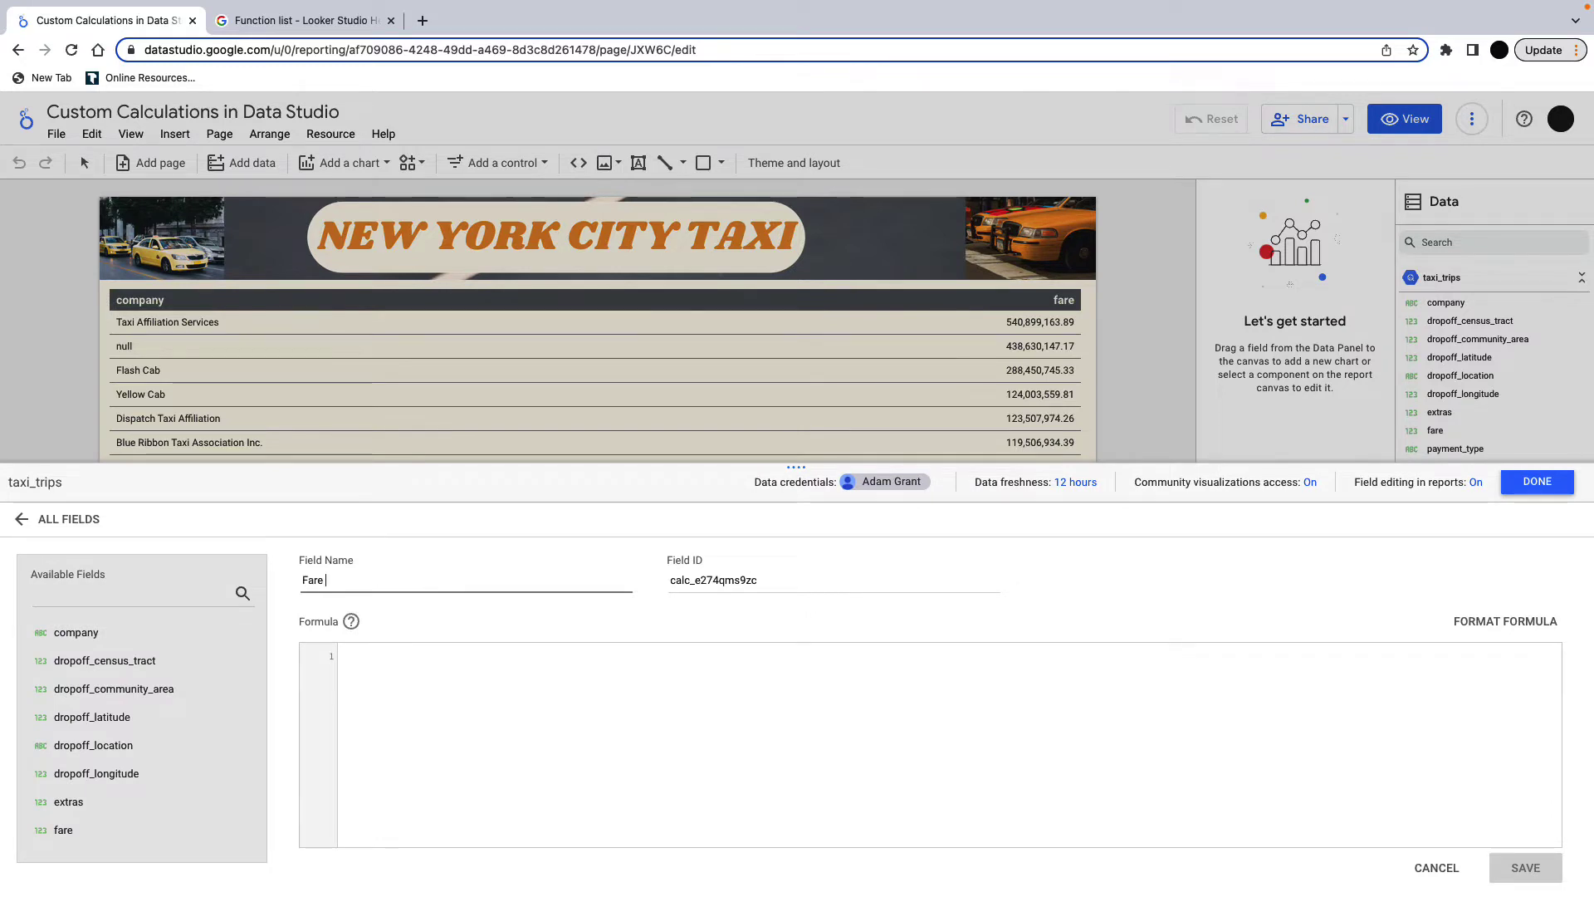
click(480, 689)
text(CASE )
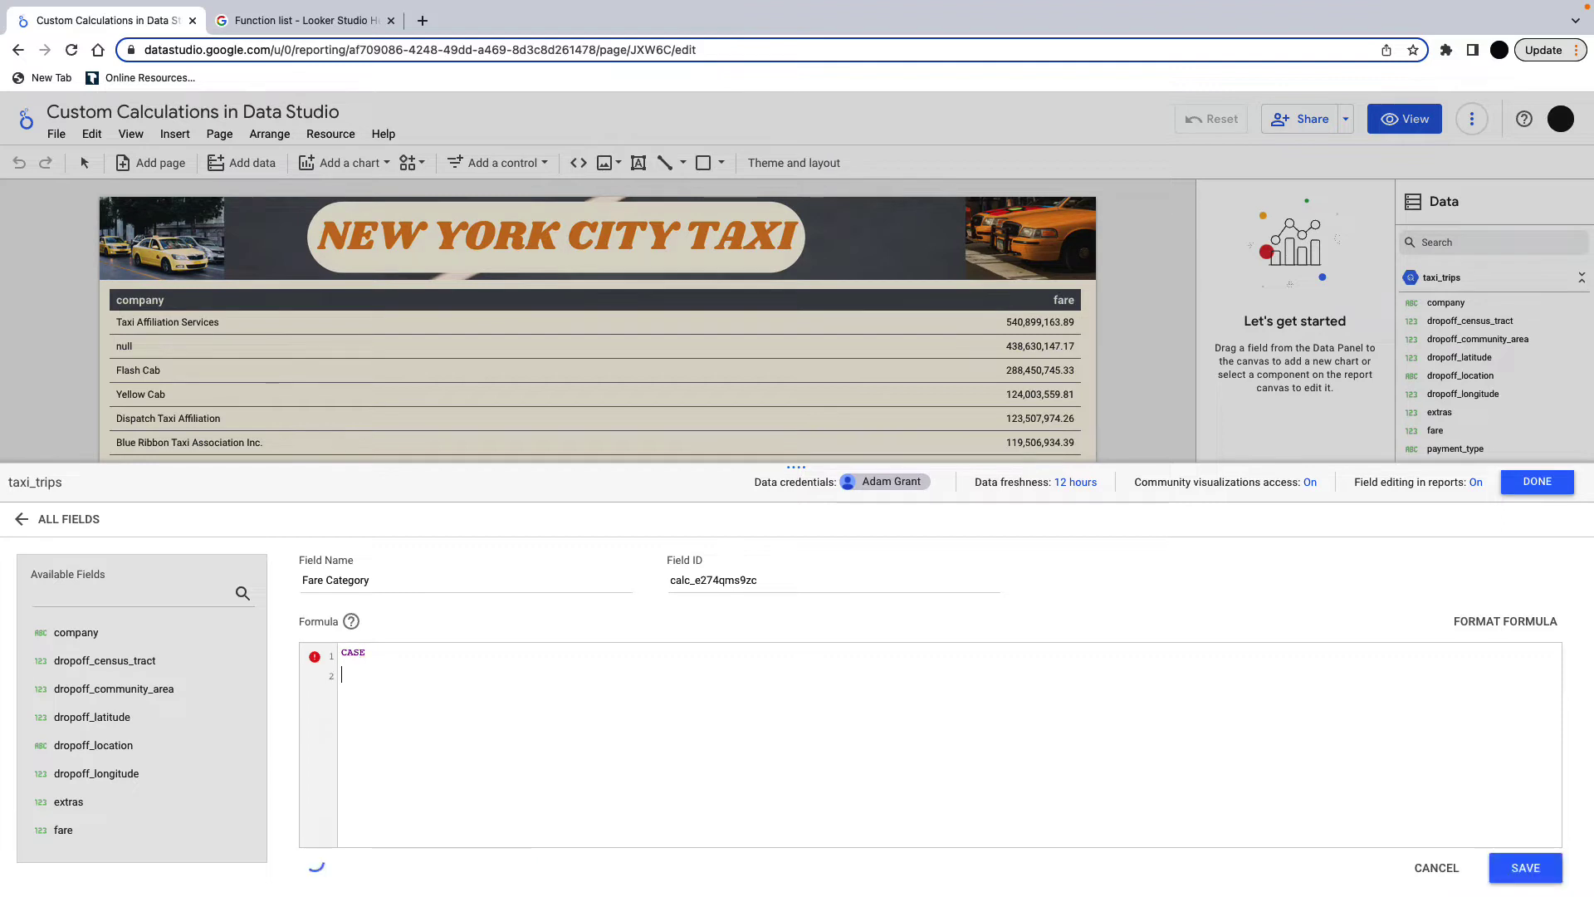
text(ELSE )
text(EN)
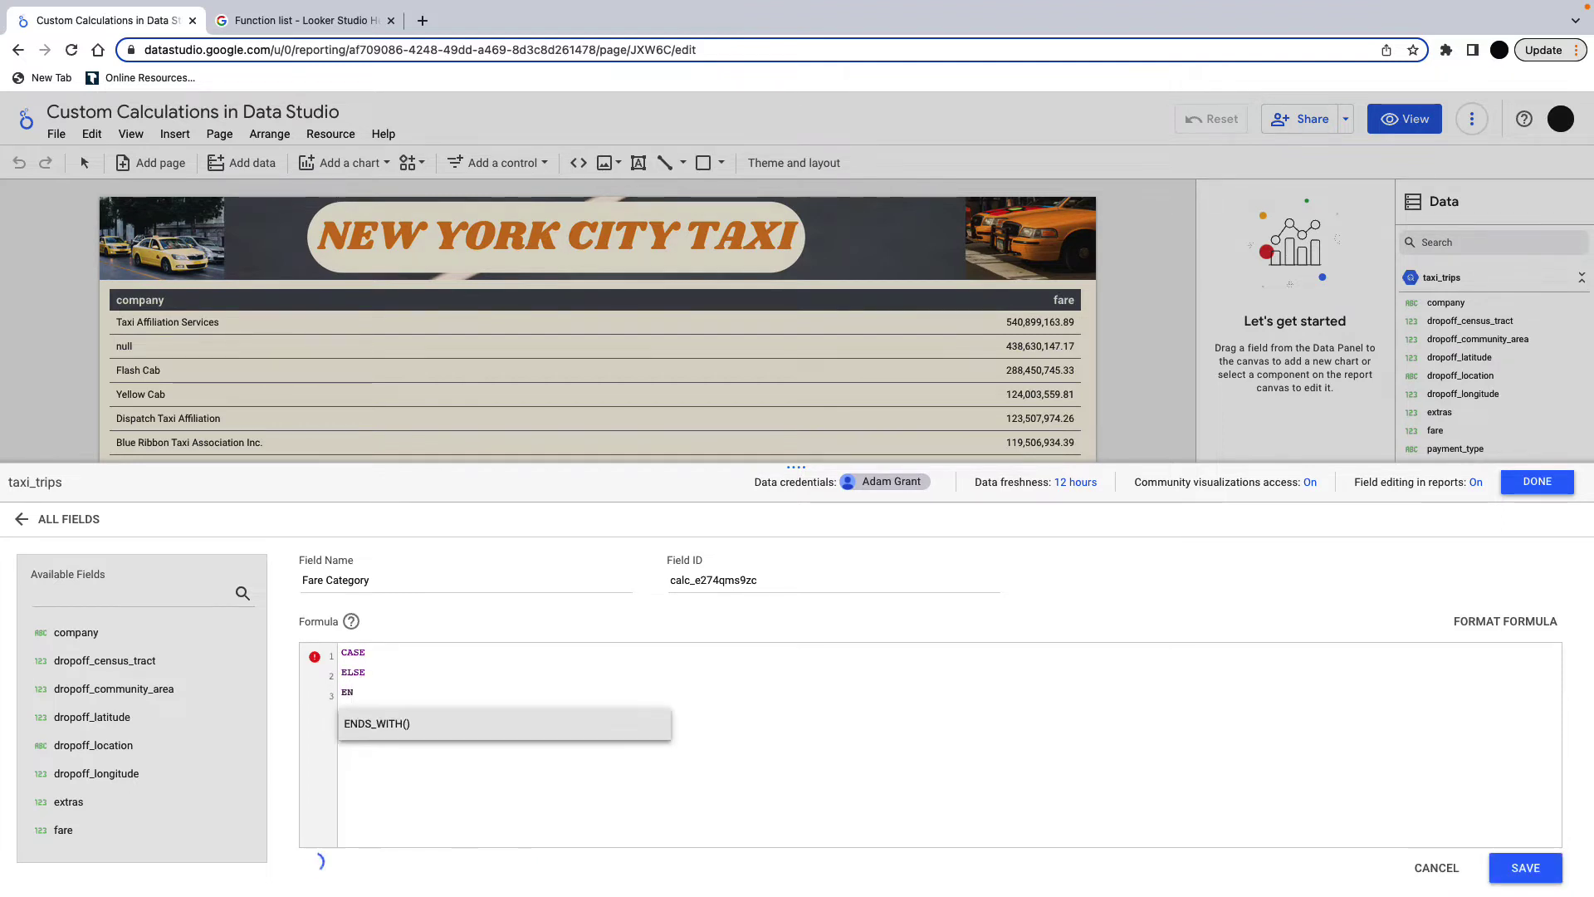
text(D)
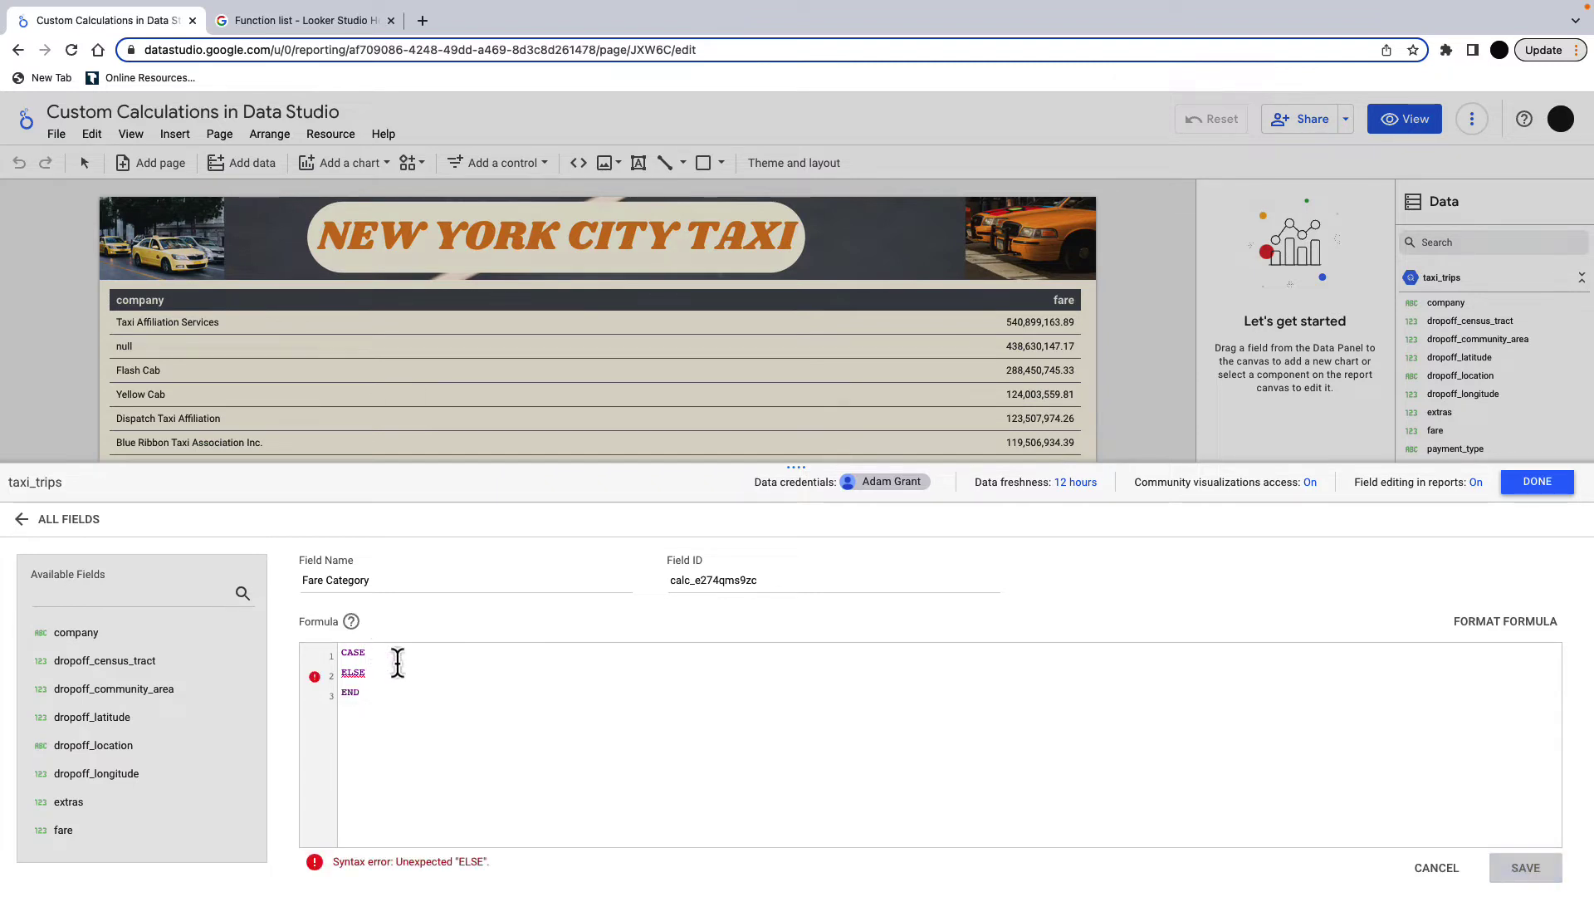
Complete the CASE: fare > 50 'High', fare < 15 'Low', else 'Medium', and save it.
key(Return)
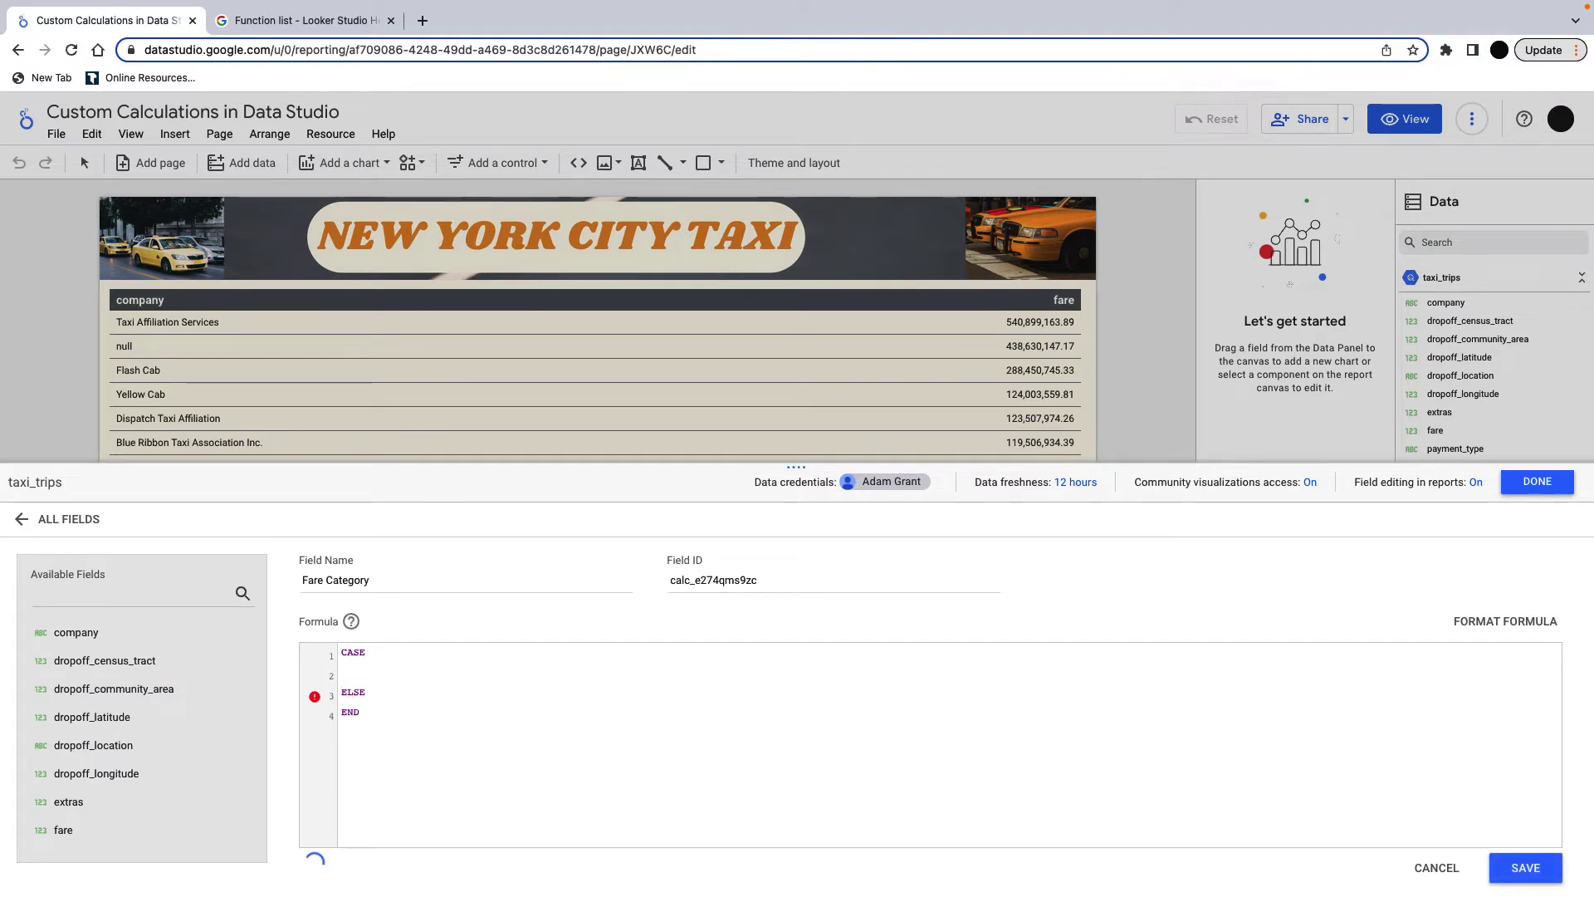
text(')
text(Mediu)
text(m)
text(WHEN)
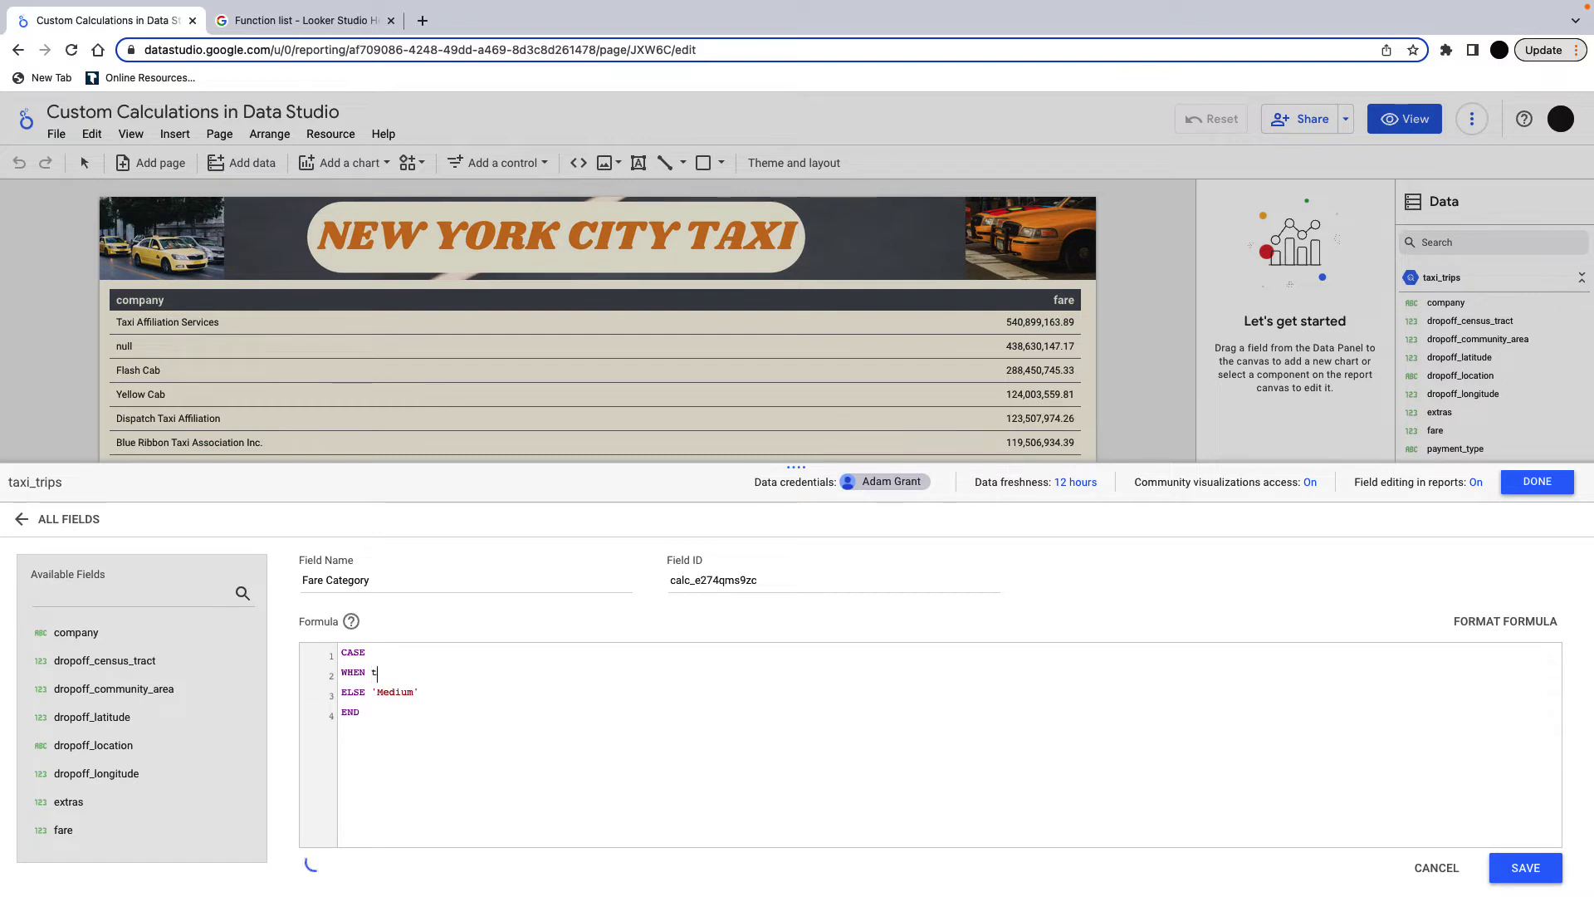
text(fare > 50)
text(THEN 'High')
key(Return)
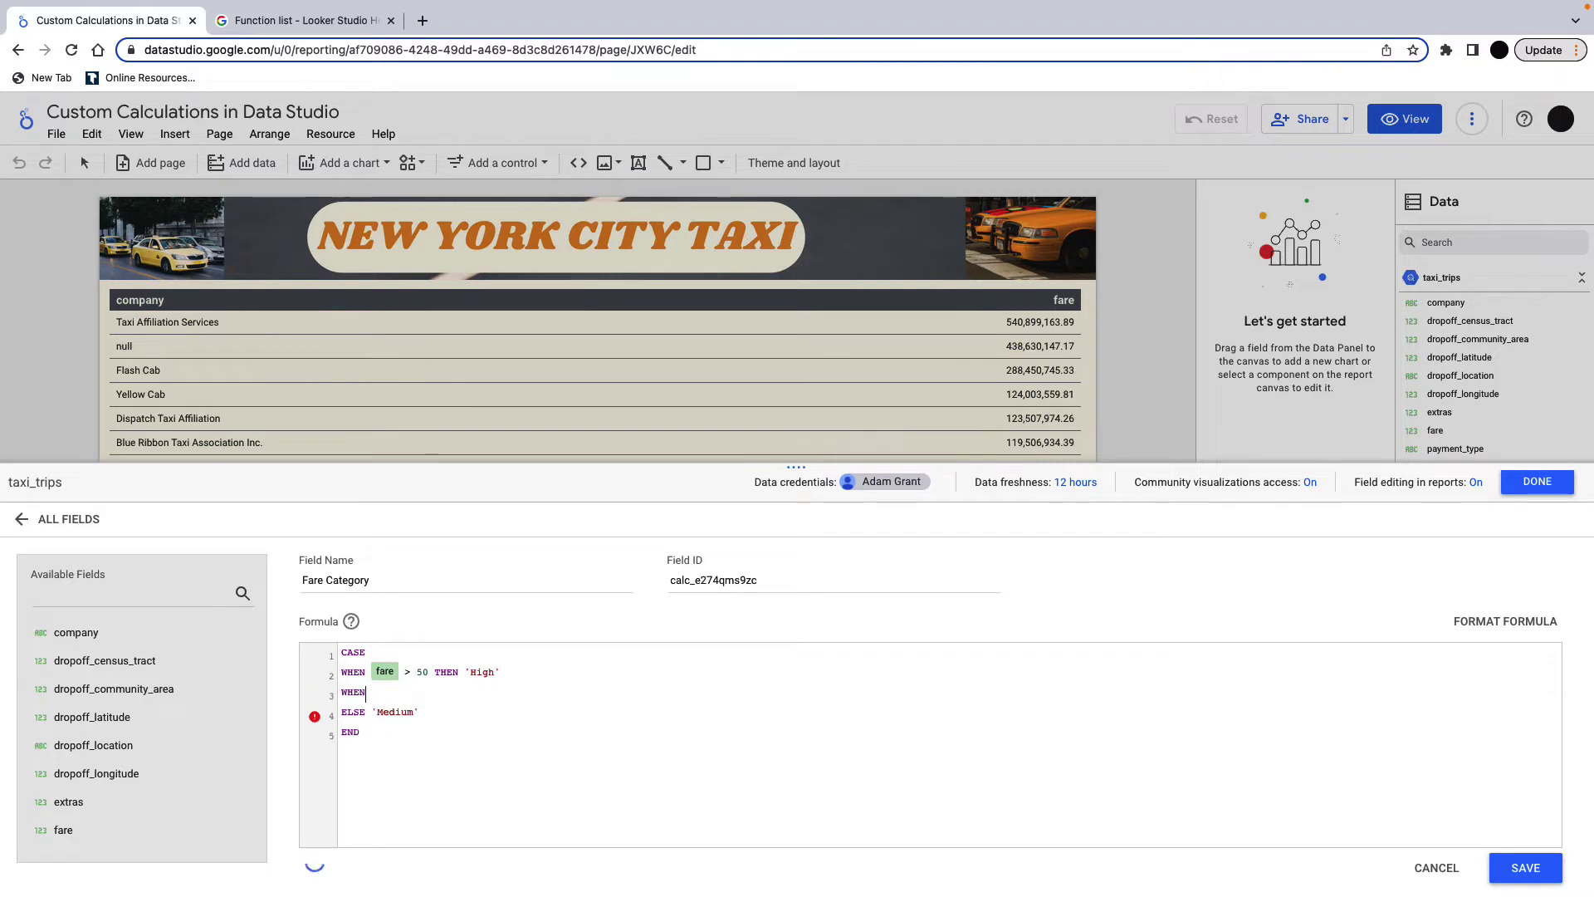
text(fare)
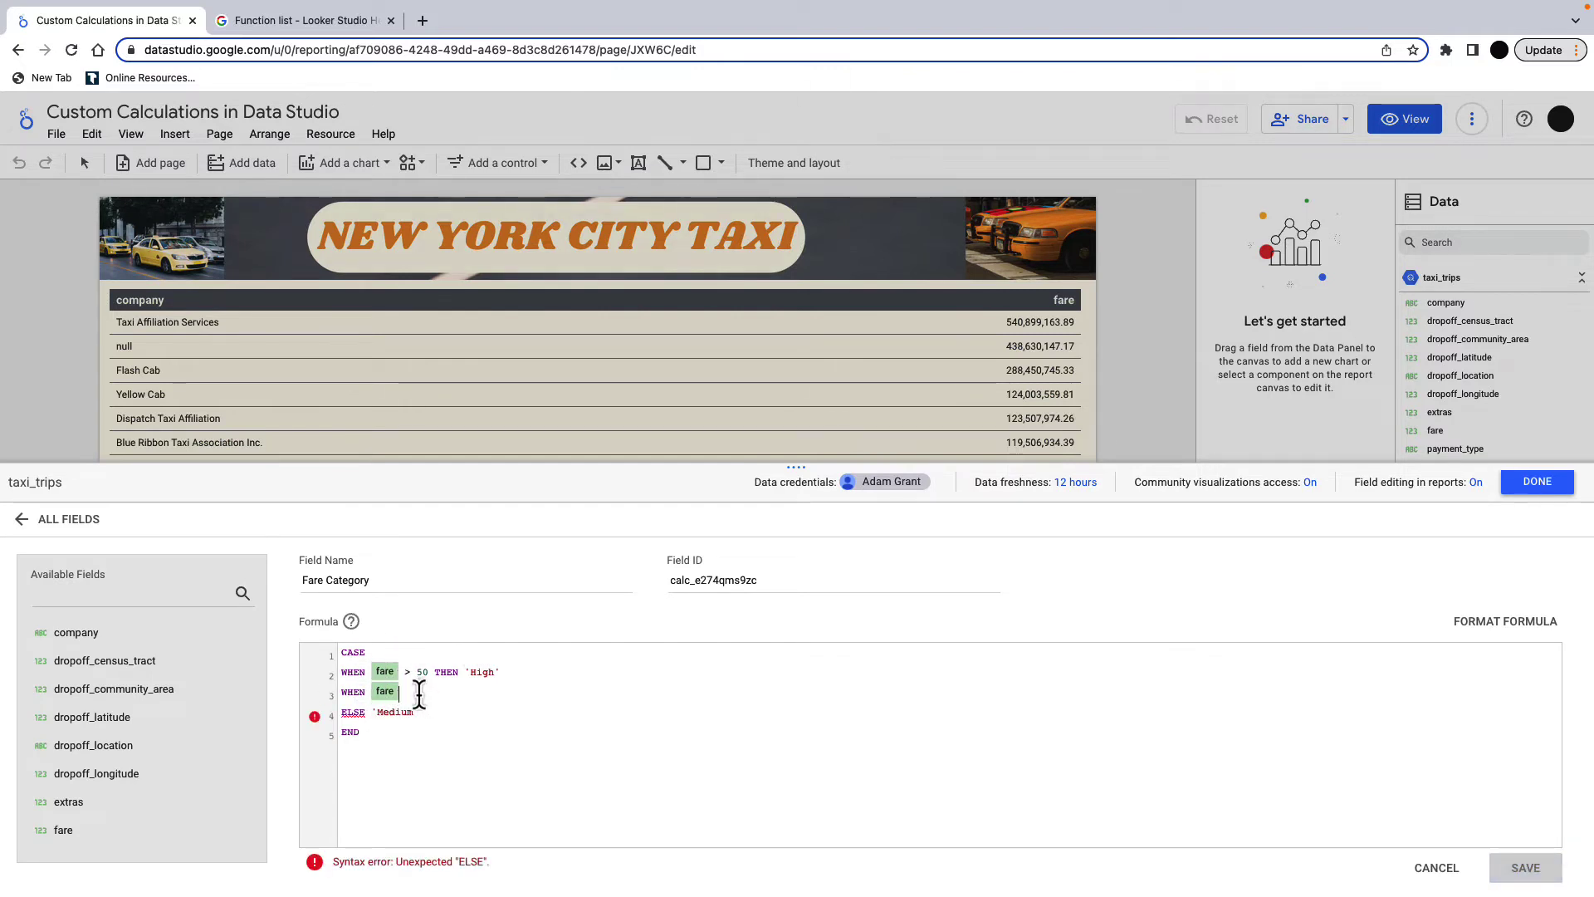
text(<)
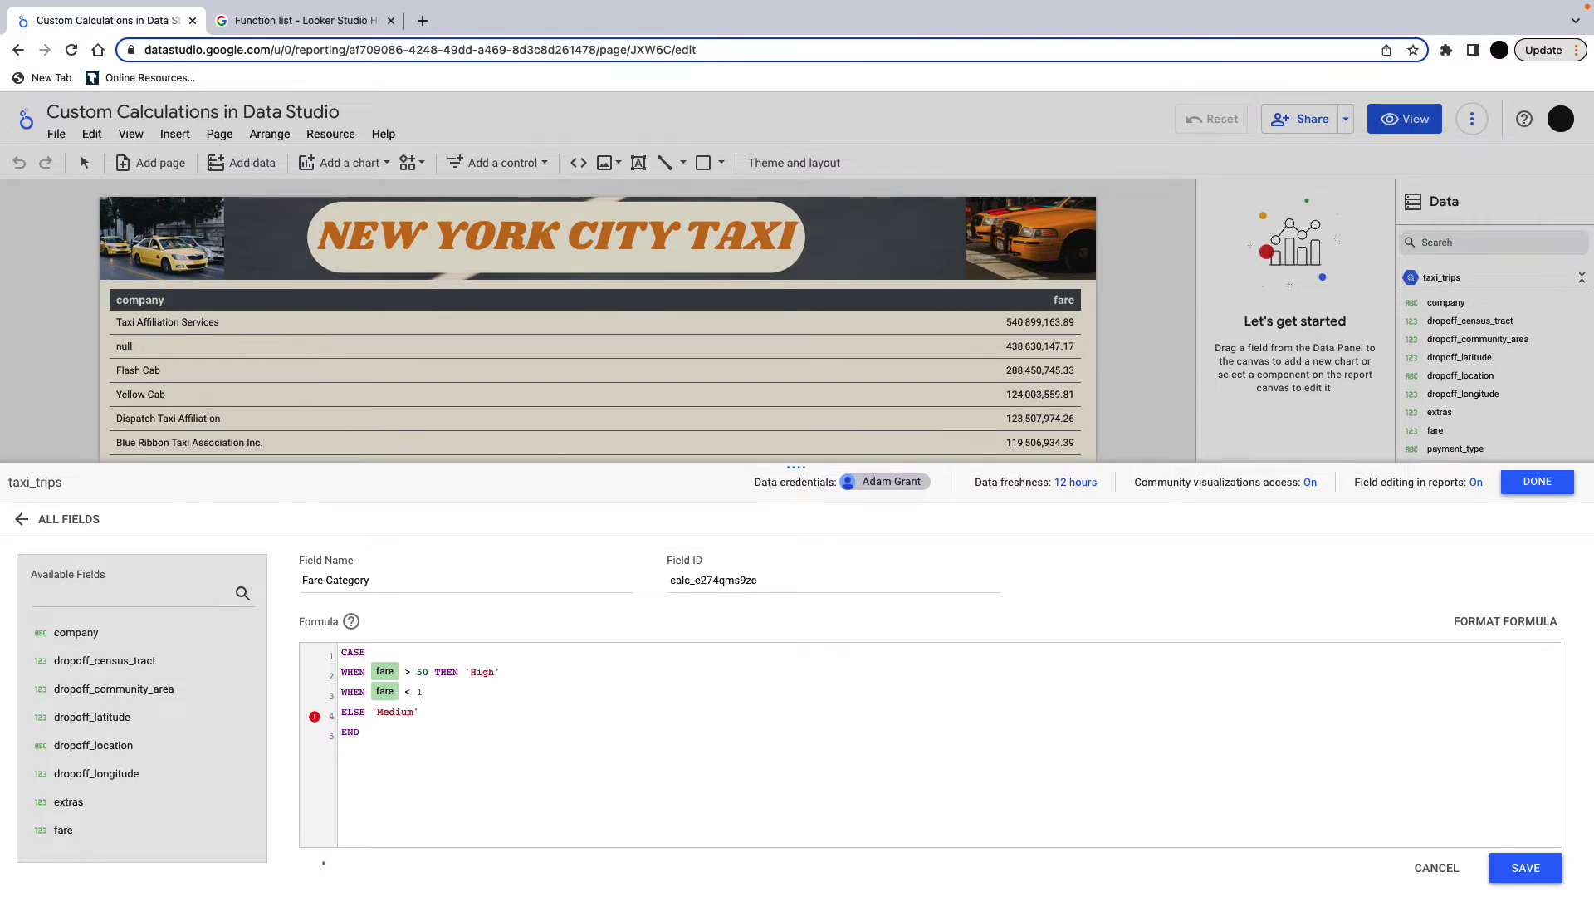
text( 15 THEN 'Low)
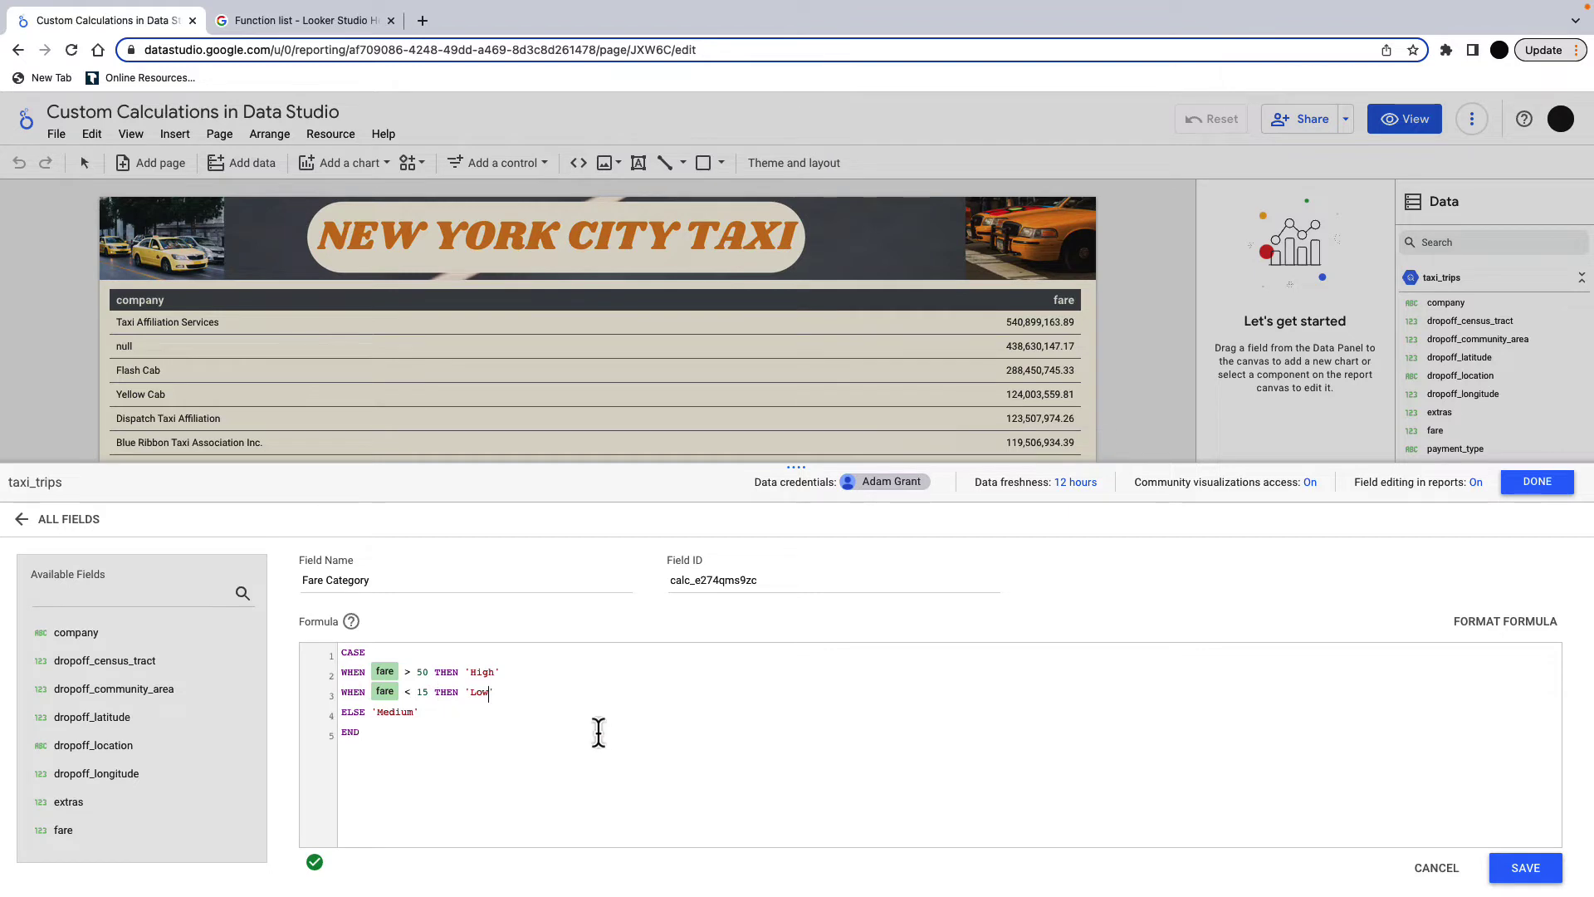
click(1524, 869)
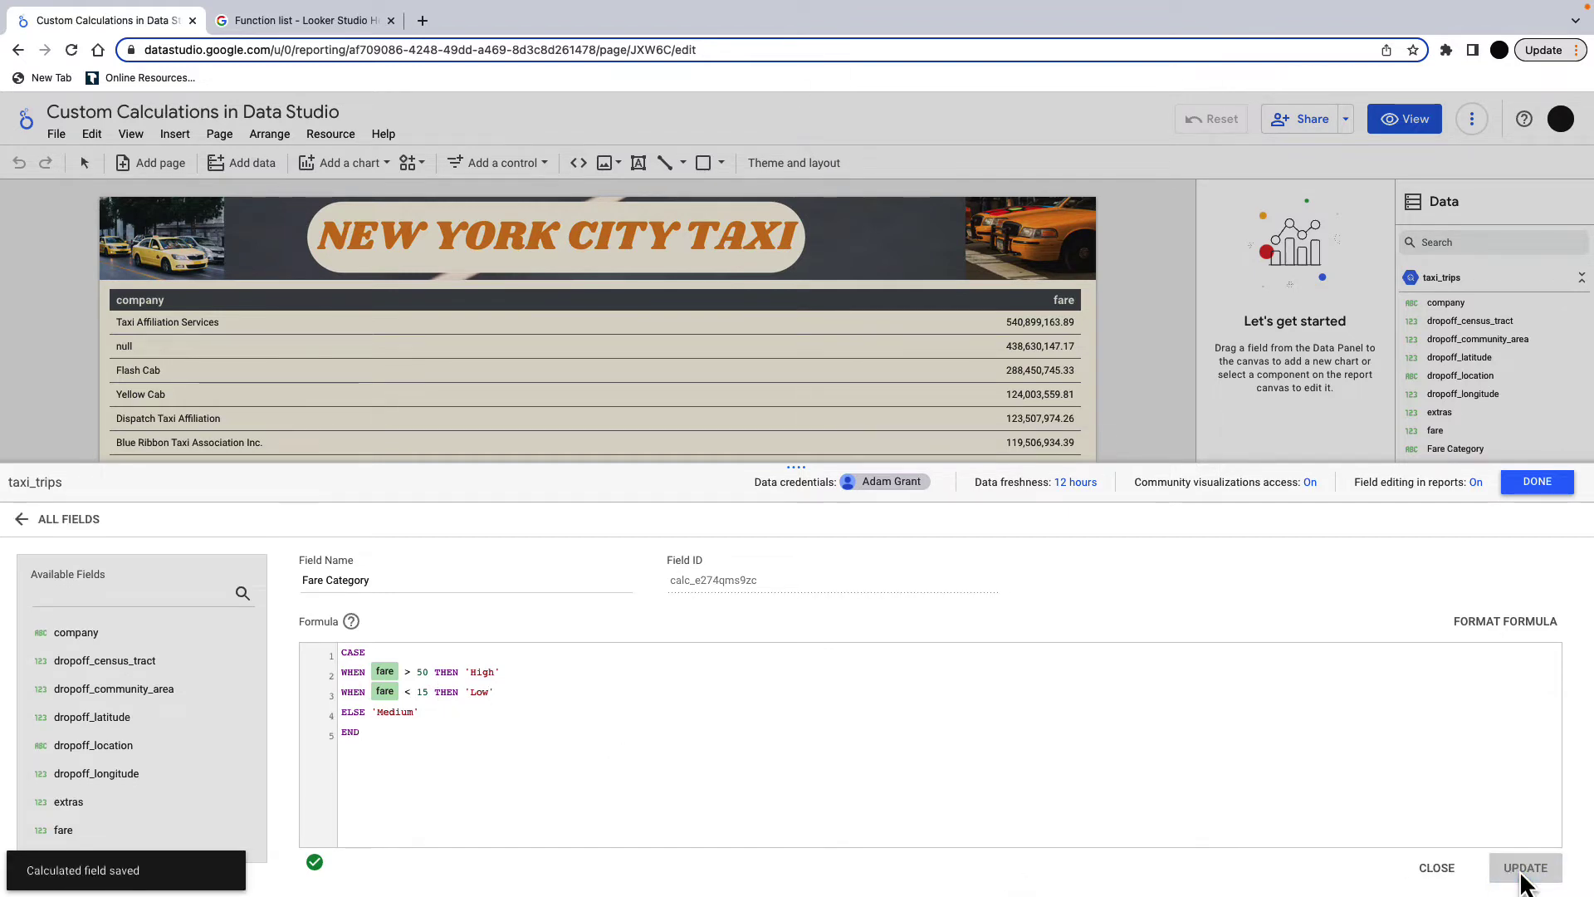
click(1537, 483)
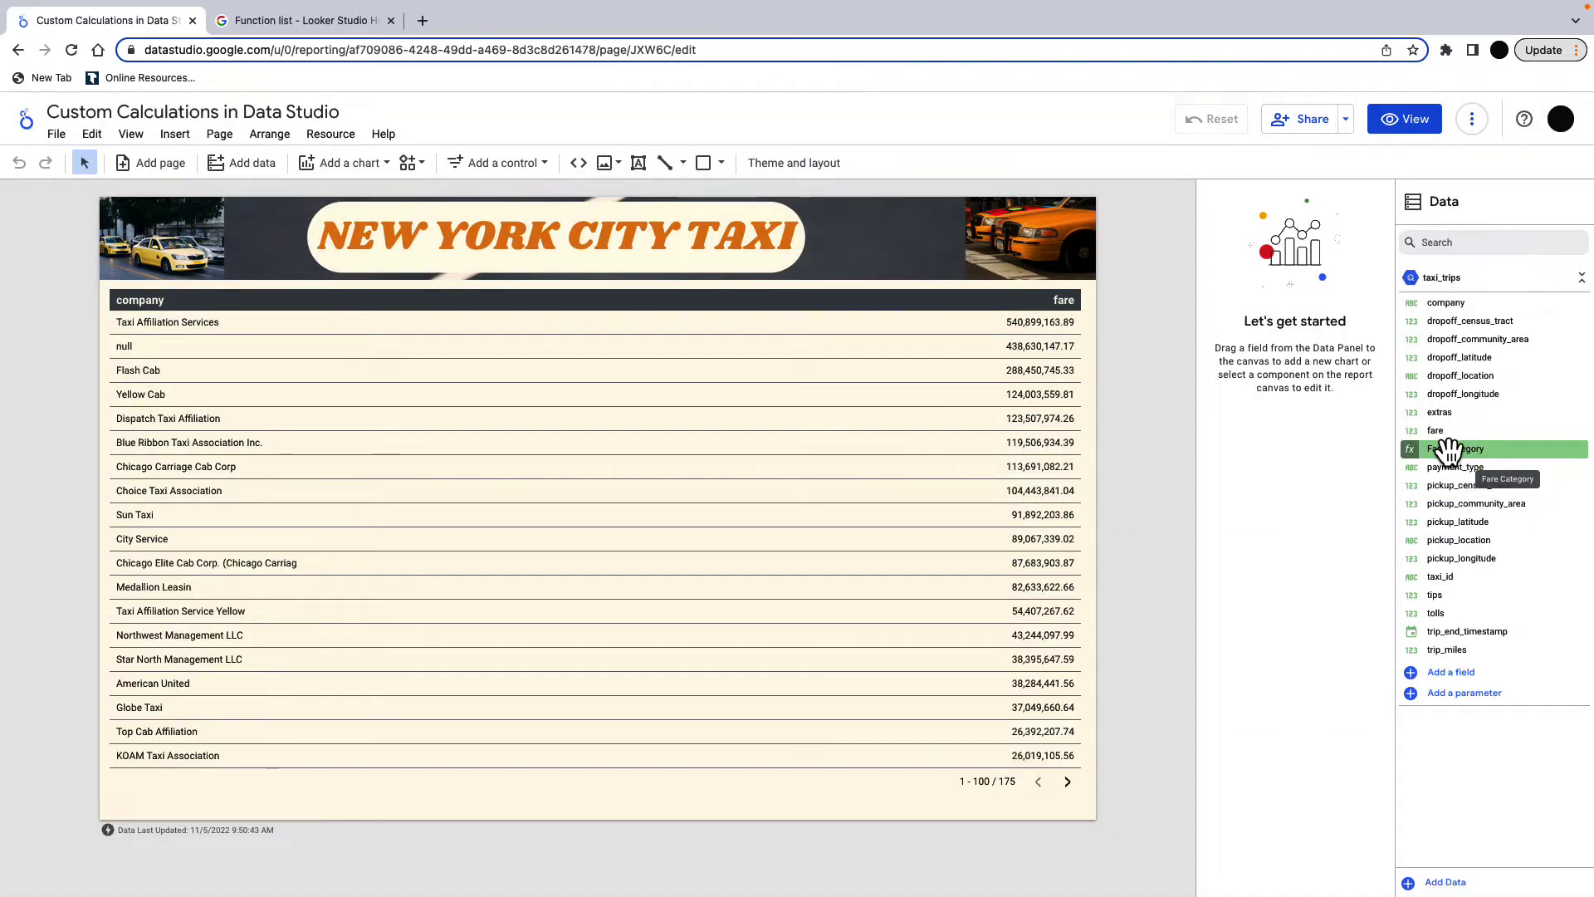
click(885, 381)
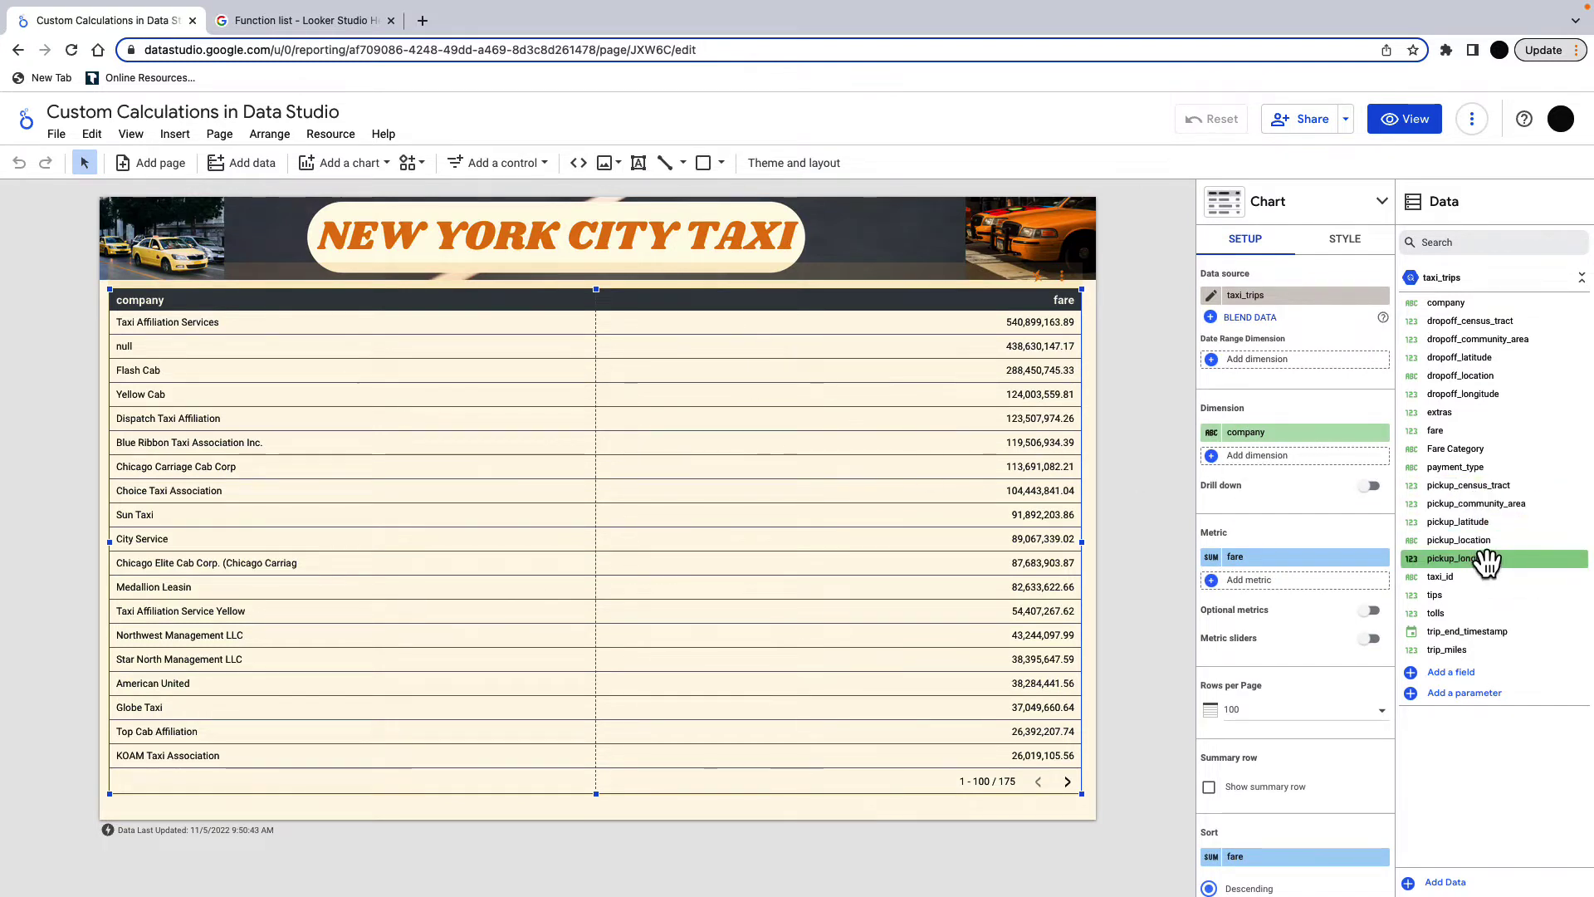
drag(1458, 450, 1308, 455)
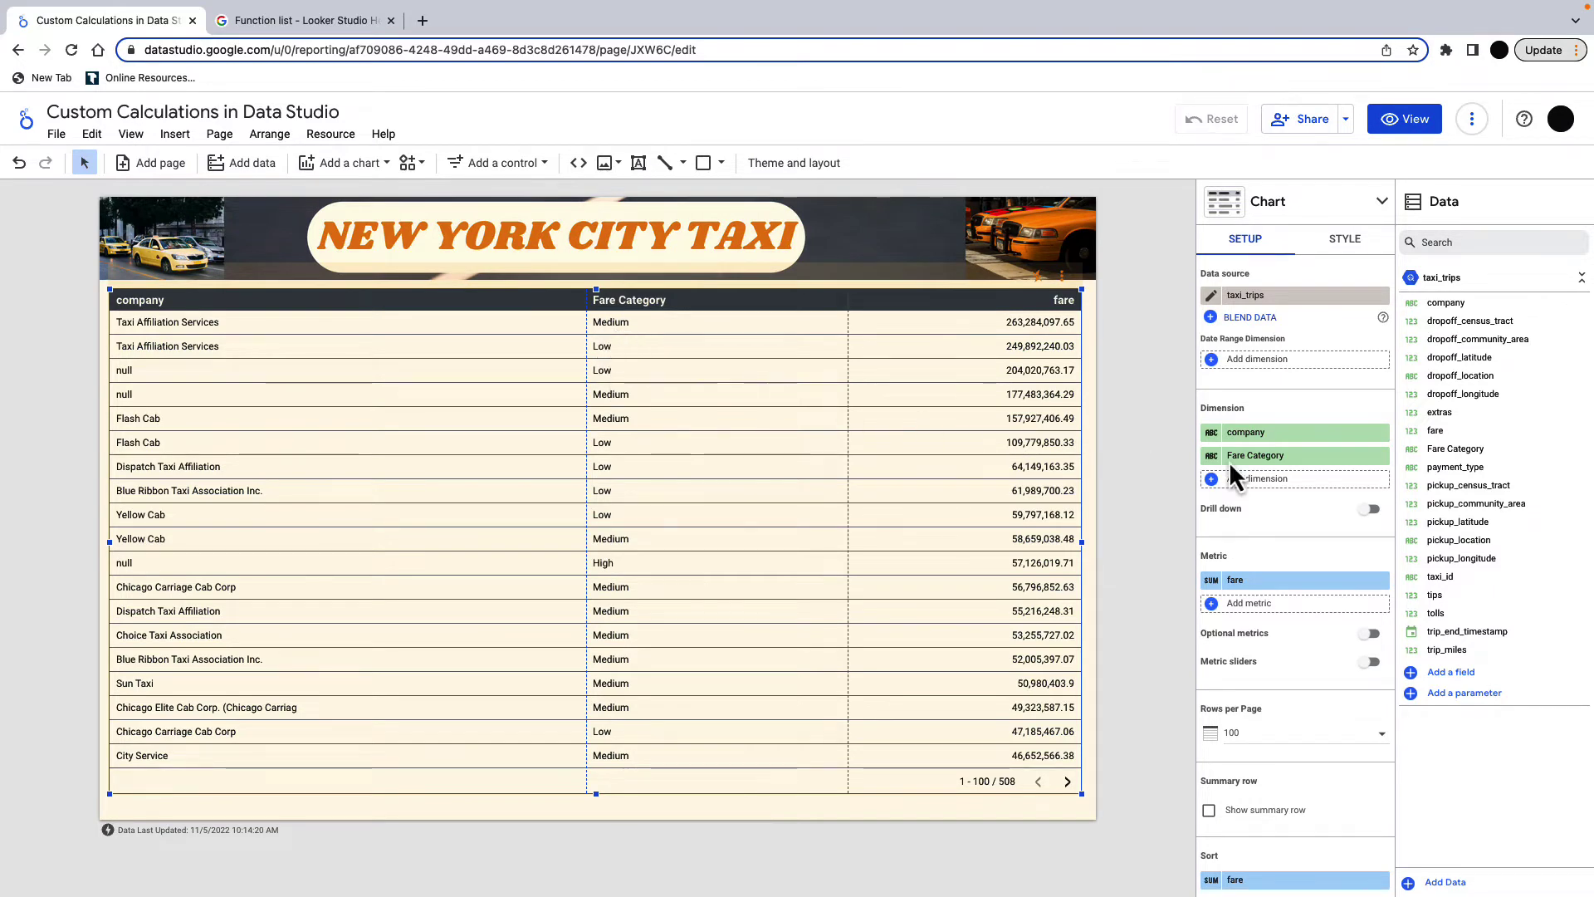
click(1380, 455)
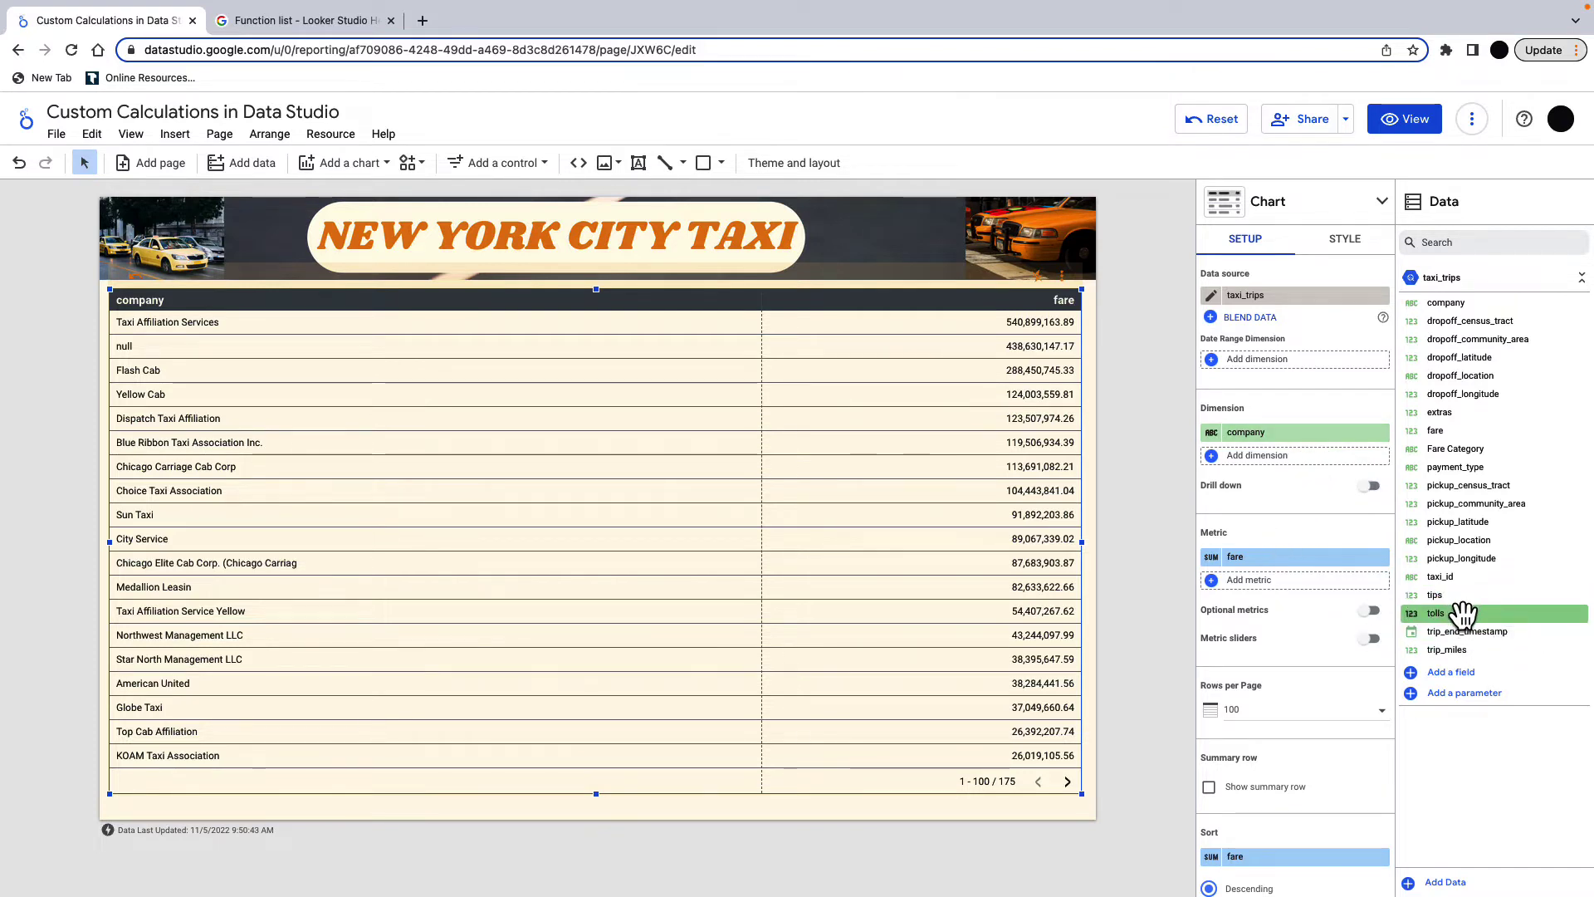
Replace fare with trip_seconds as the table's metric and begin a new calculated field.
scroll(1461, 614, down, 2)
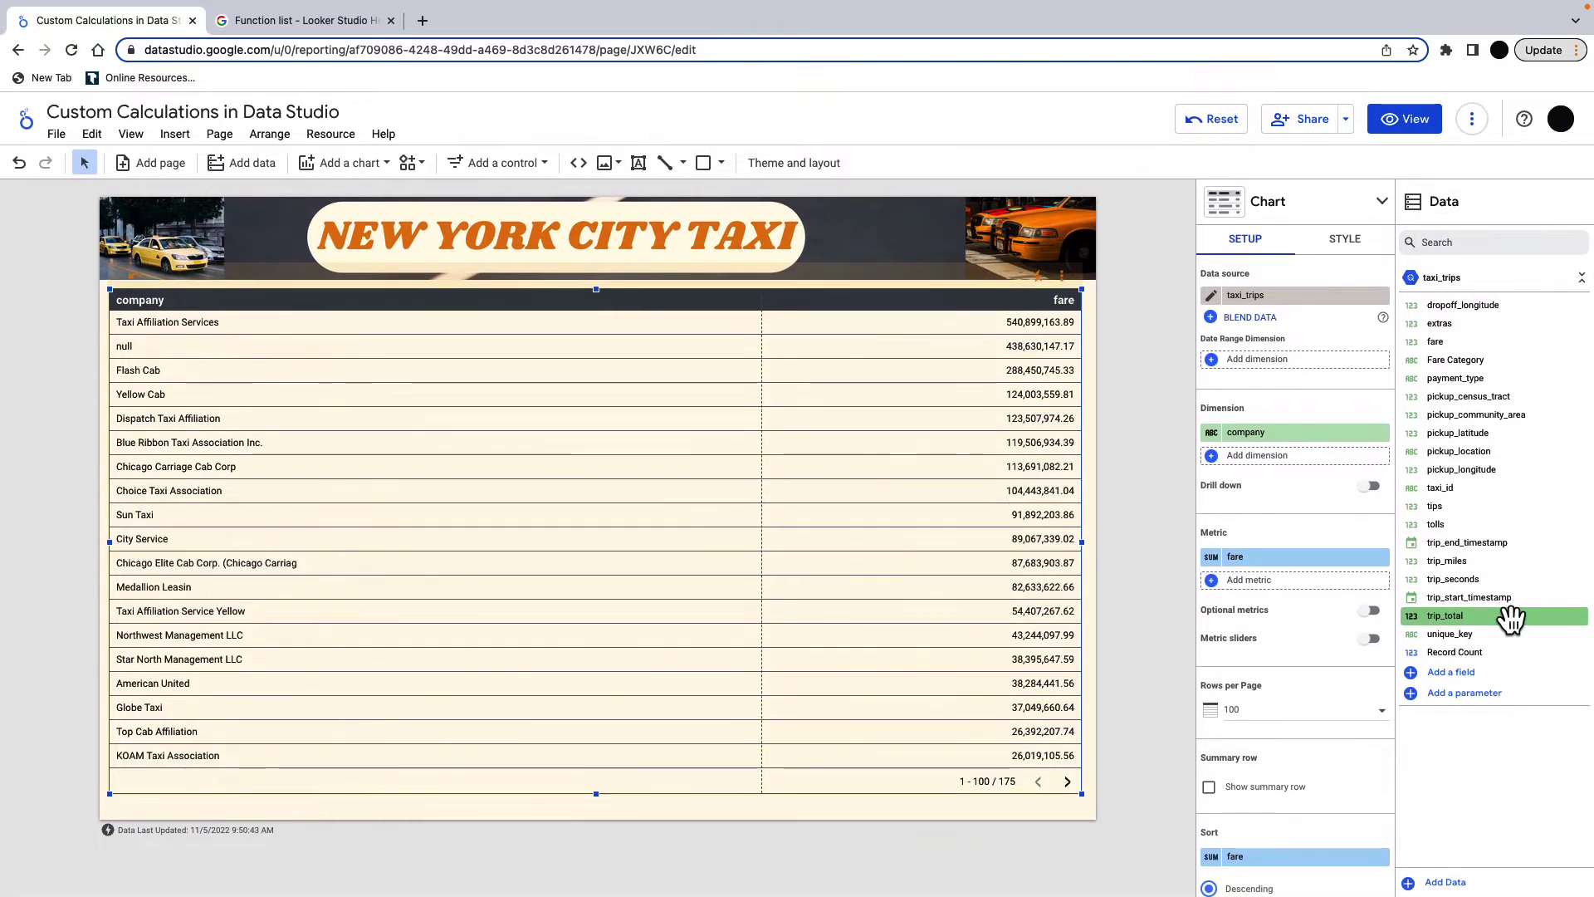
drag(1461, 578, 1267, 562)
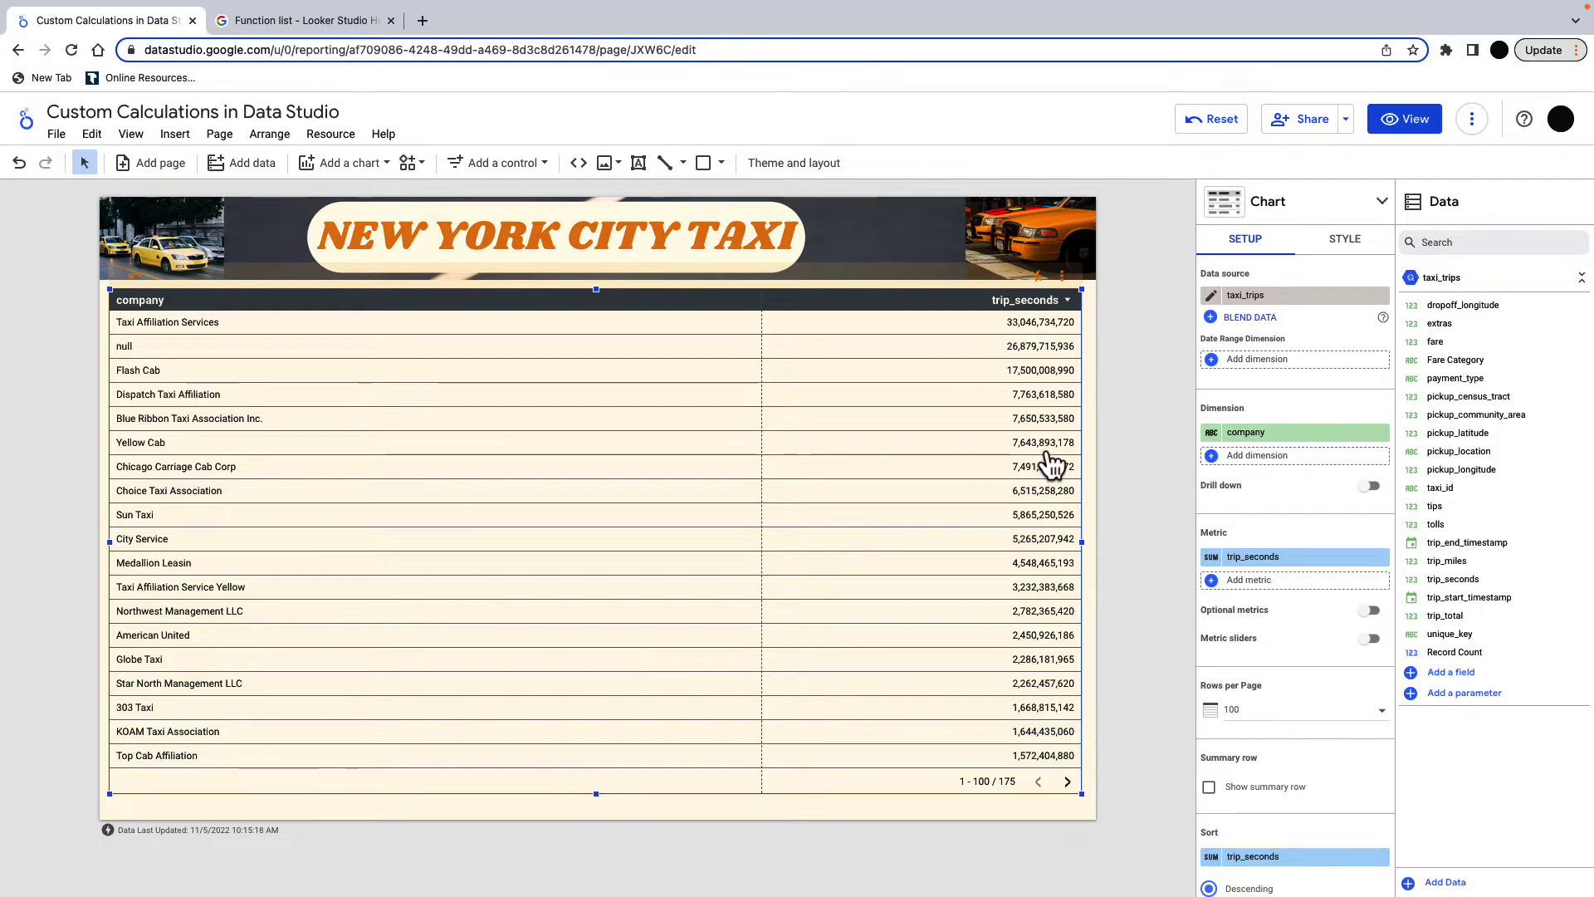
click(1415, 674)
Save a Trip Length Category field using IF(trip_seconds>300,'Normal','Short').
click(573, 680)
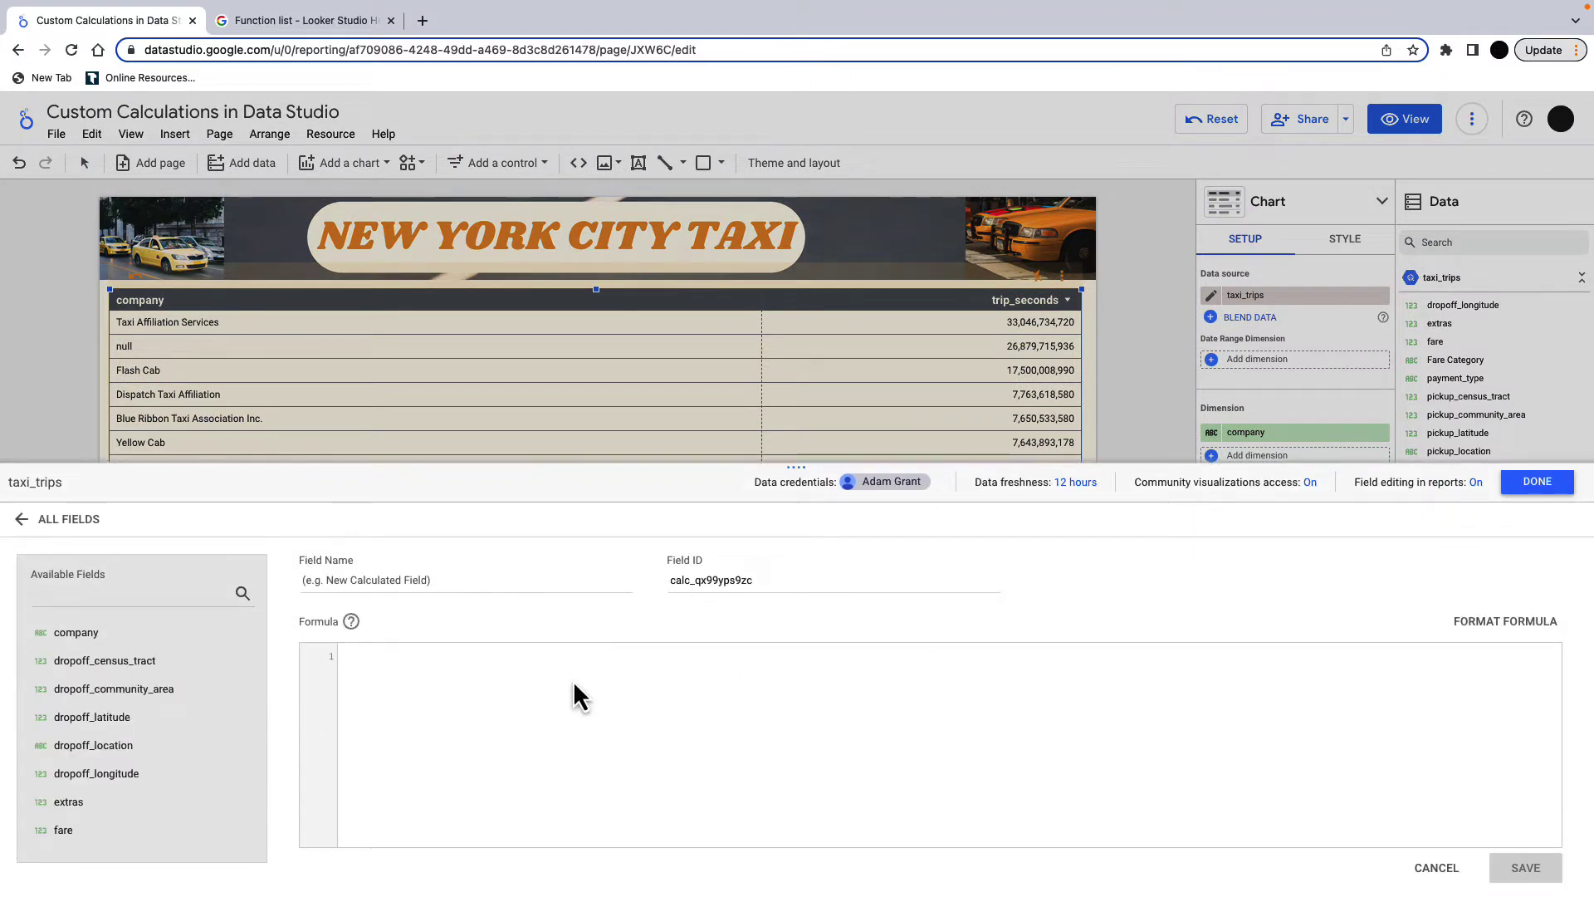
text(IF)
key(Return)
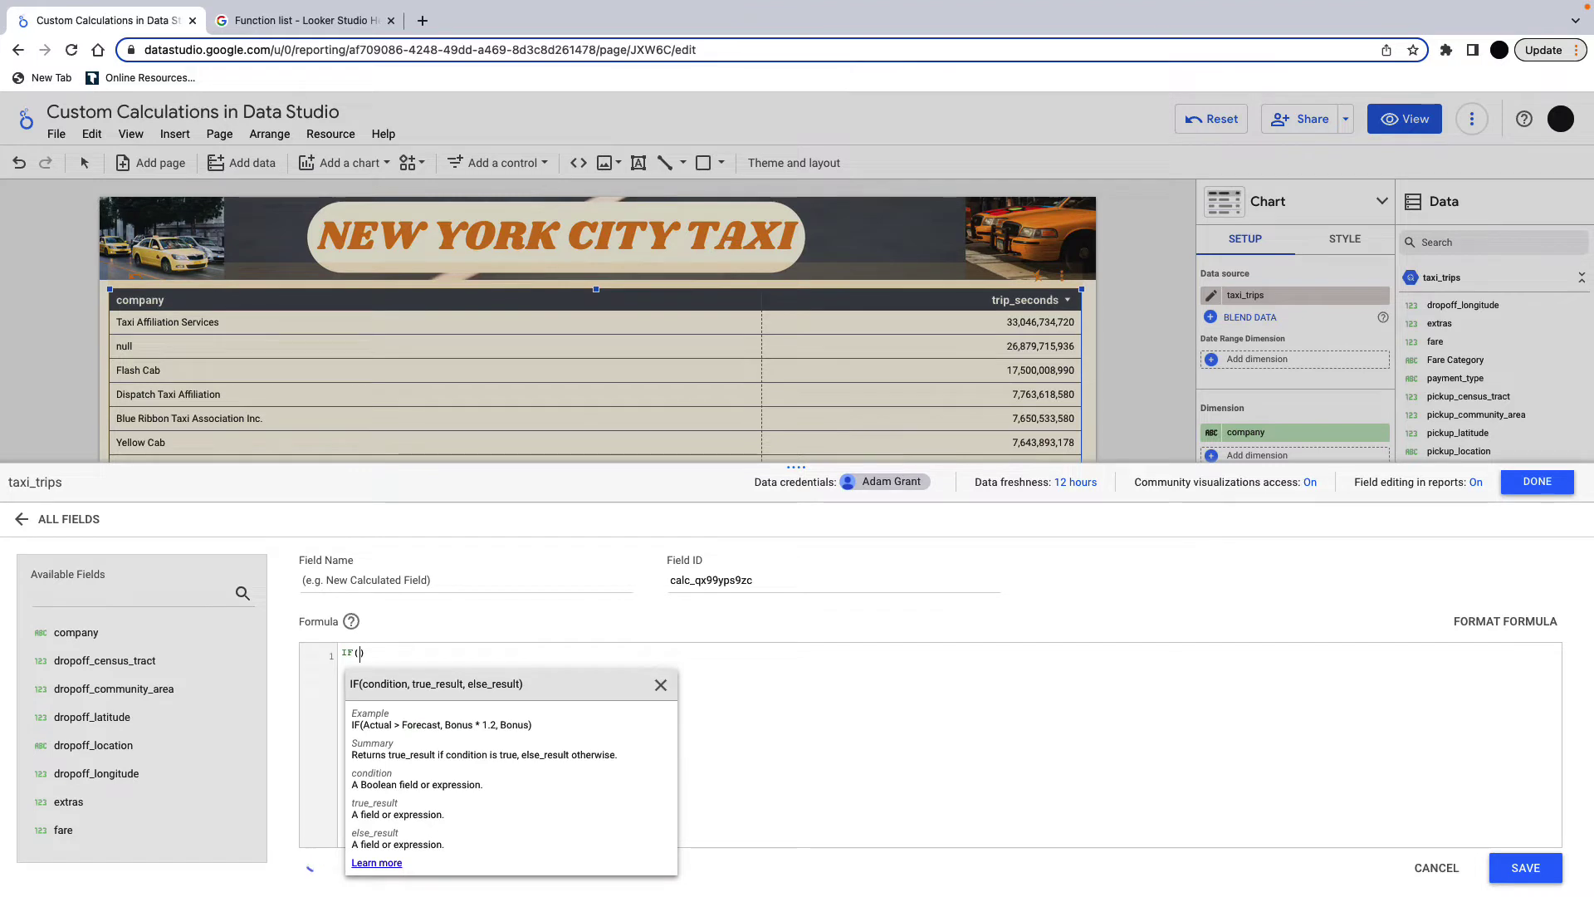
text(tr)
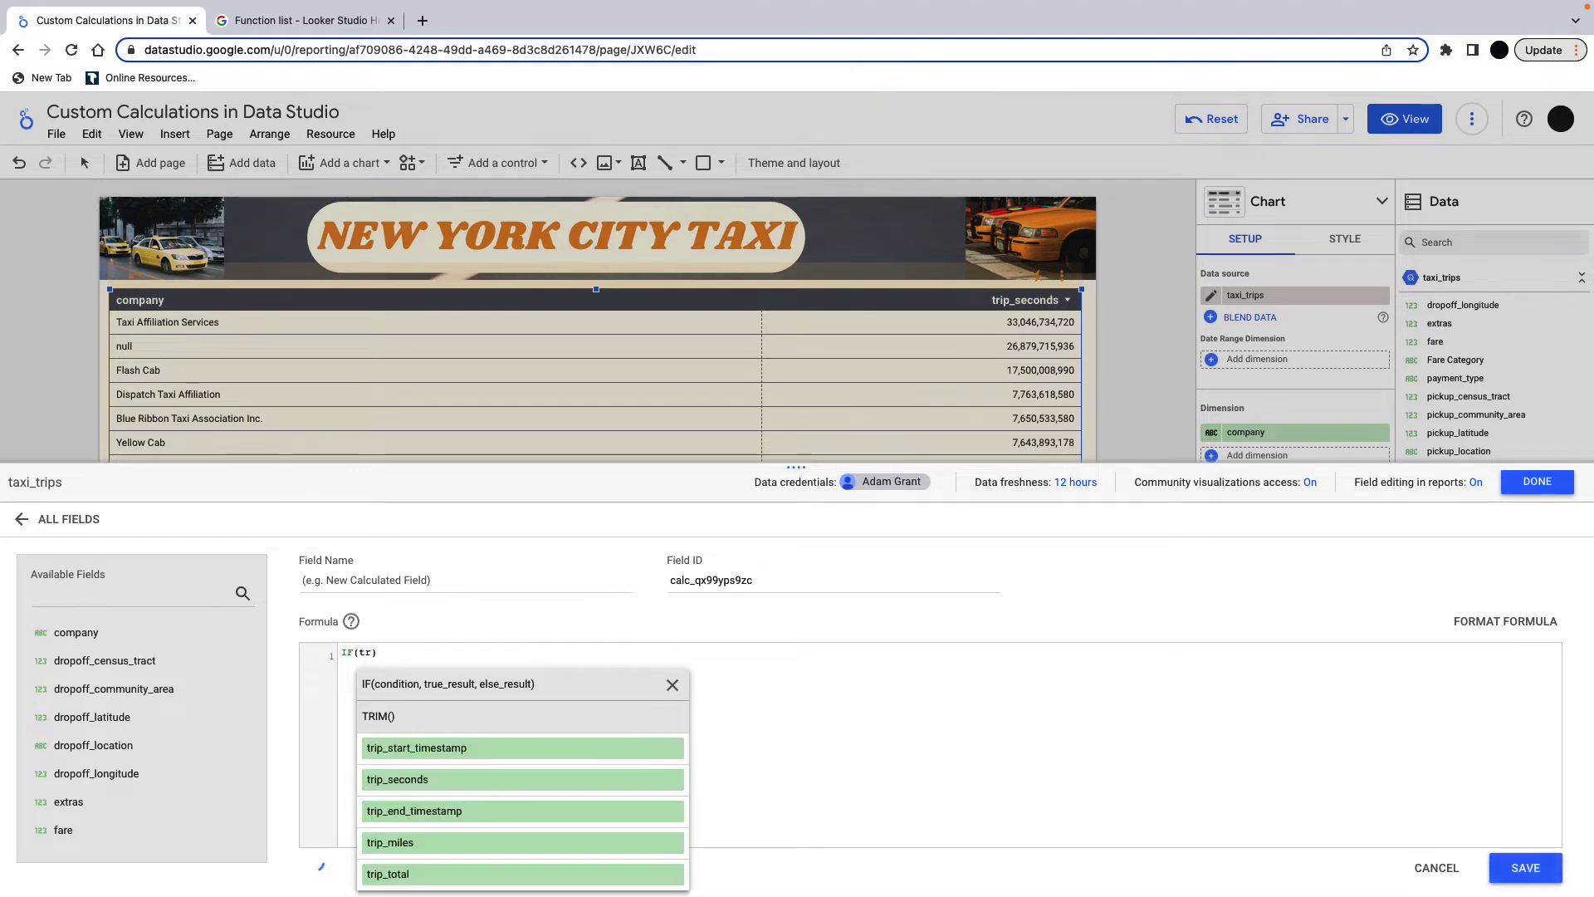
click(455, 780)
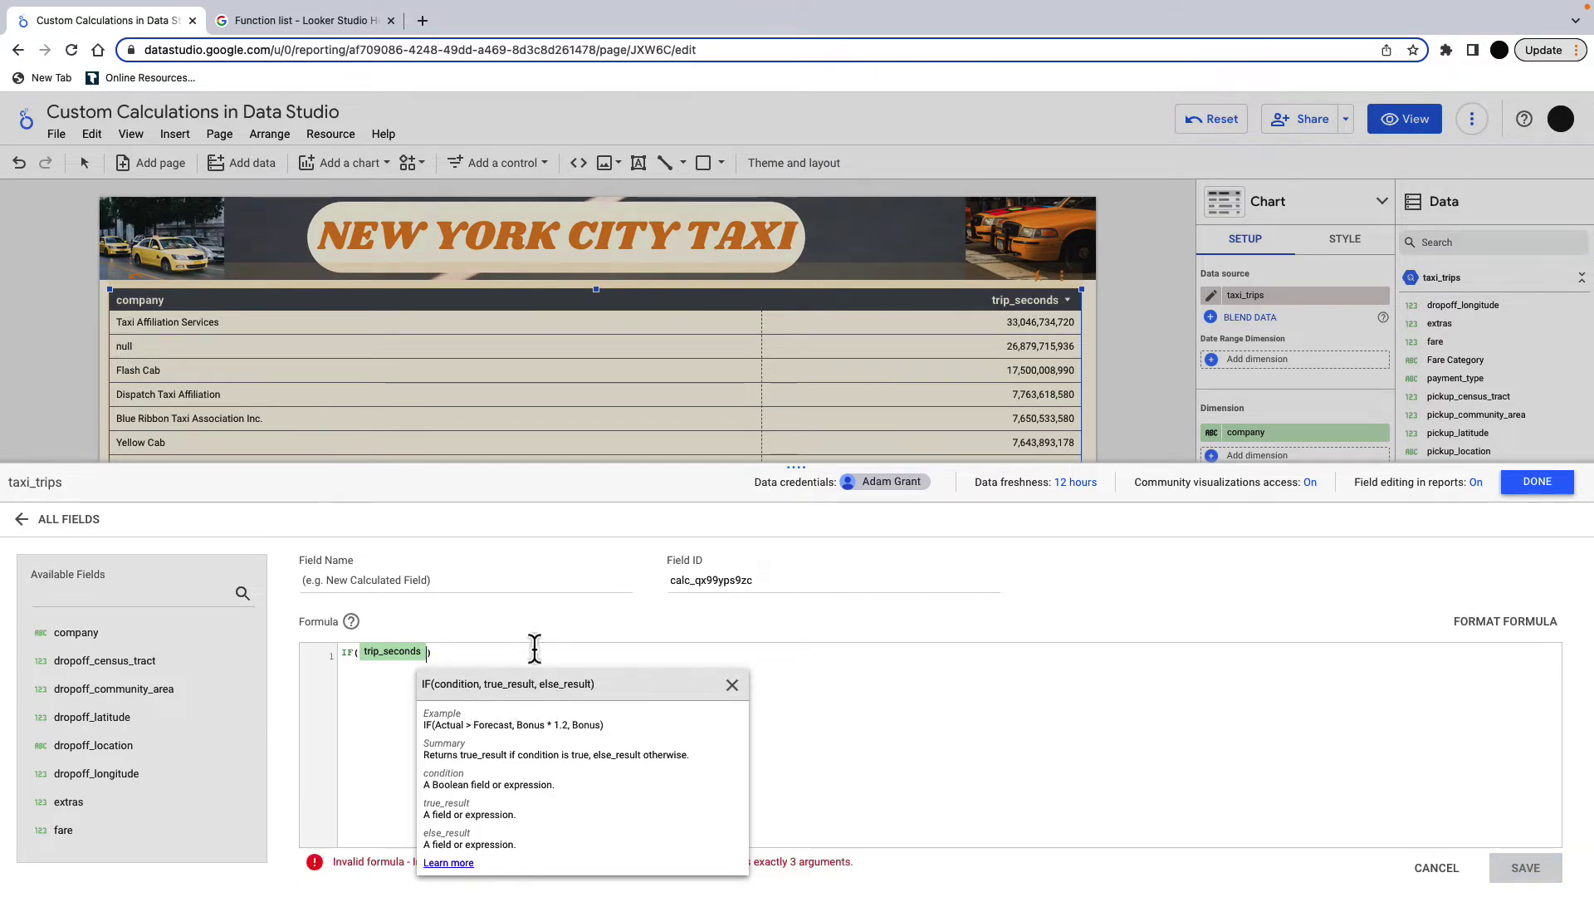
text(>300)
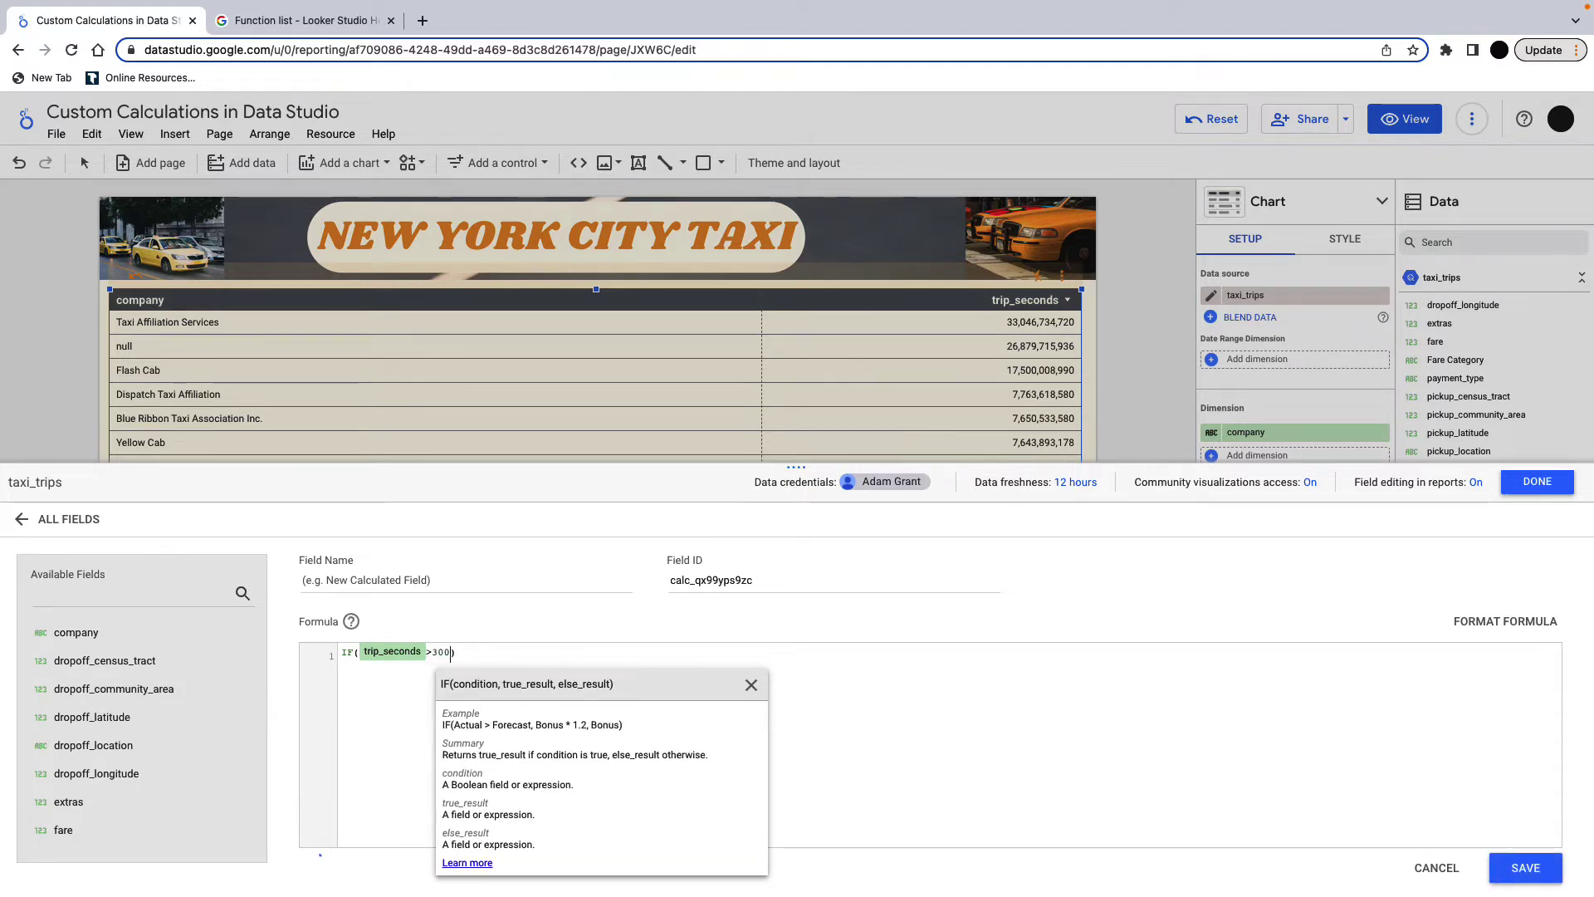
text(,'')
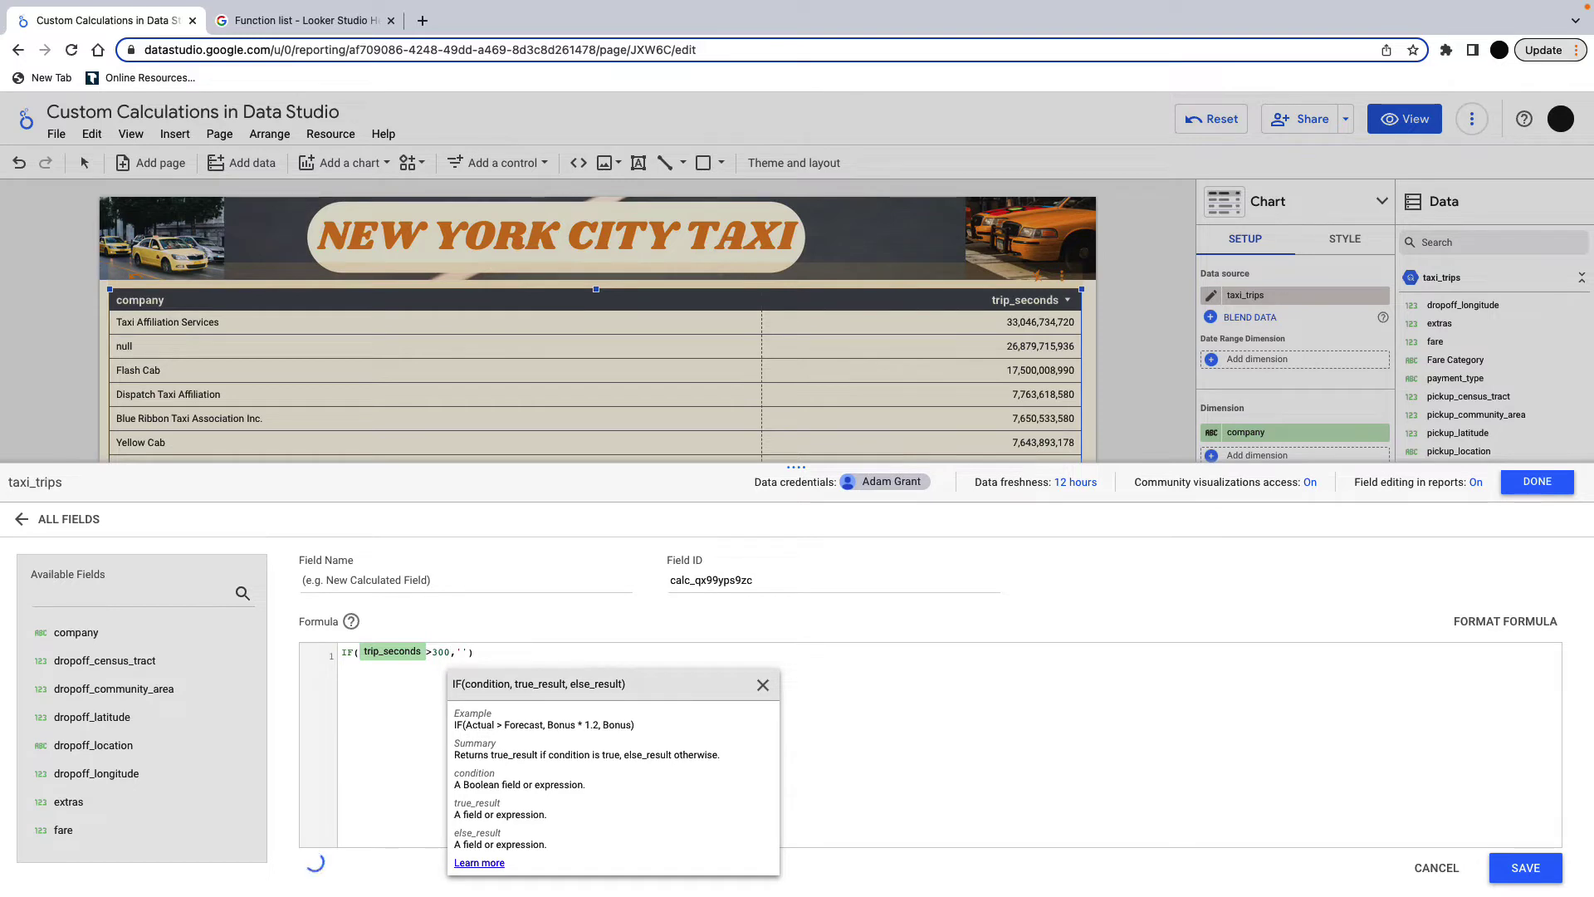
text(Normal)
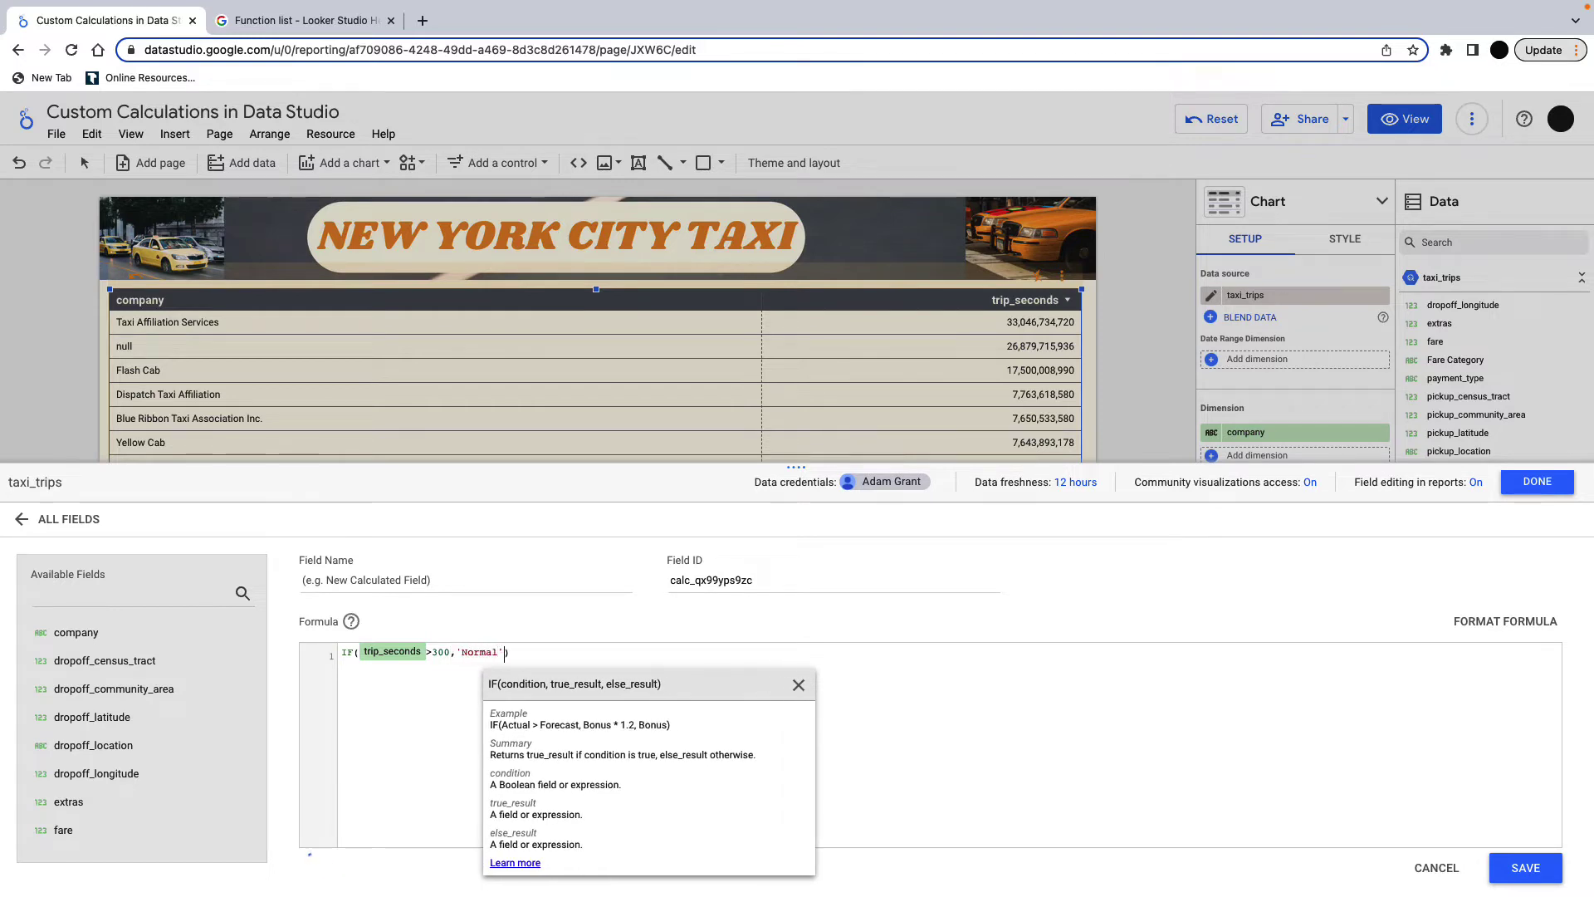
text(,')
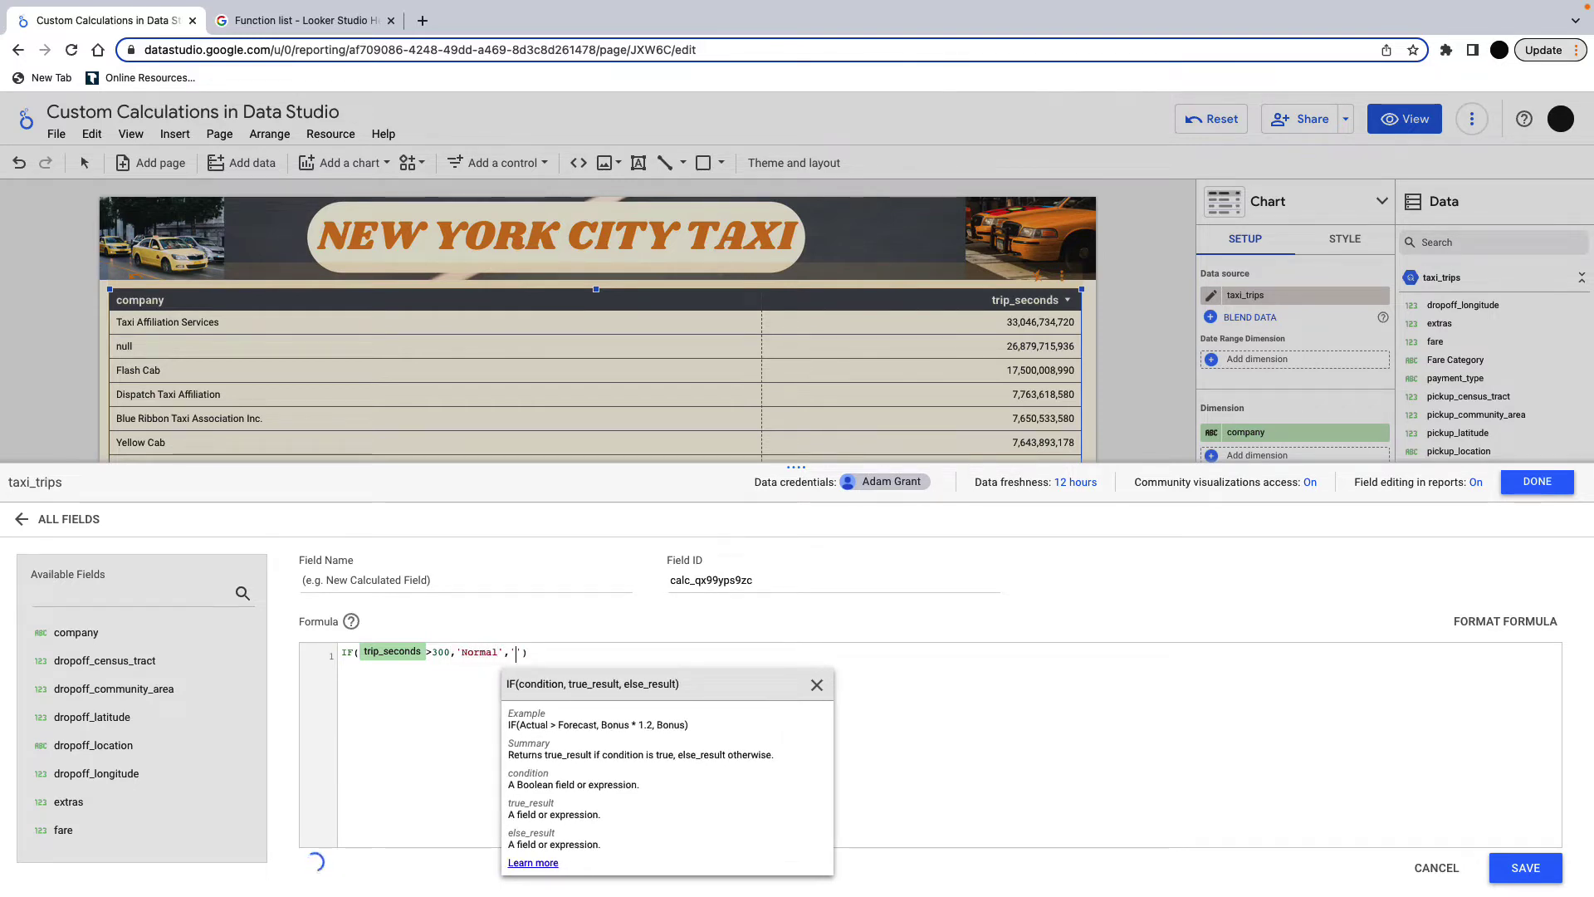
text(Short)
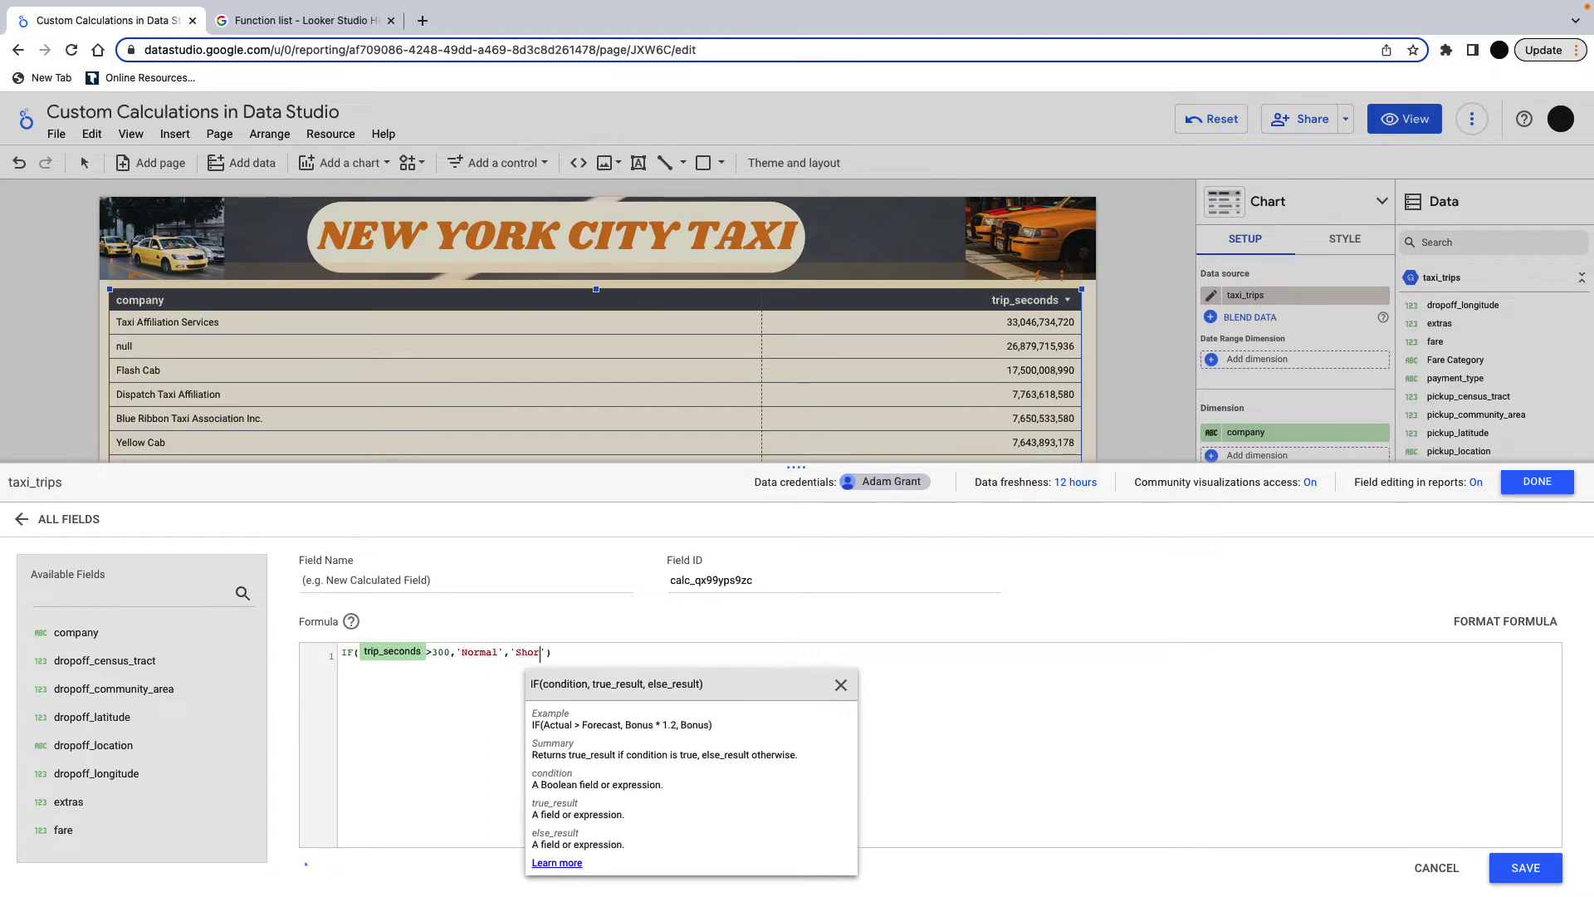
click(1526, 868)
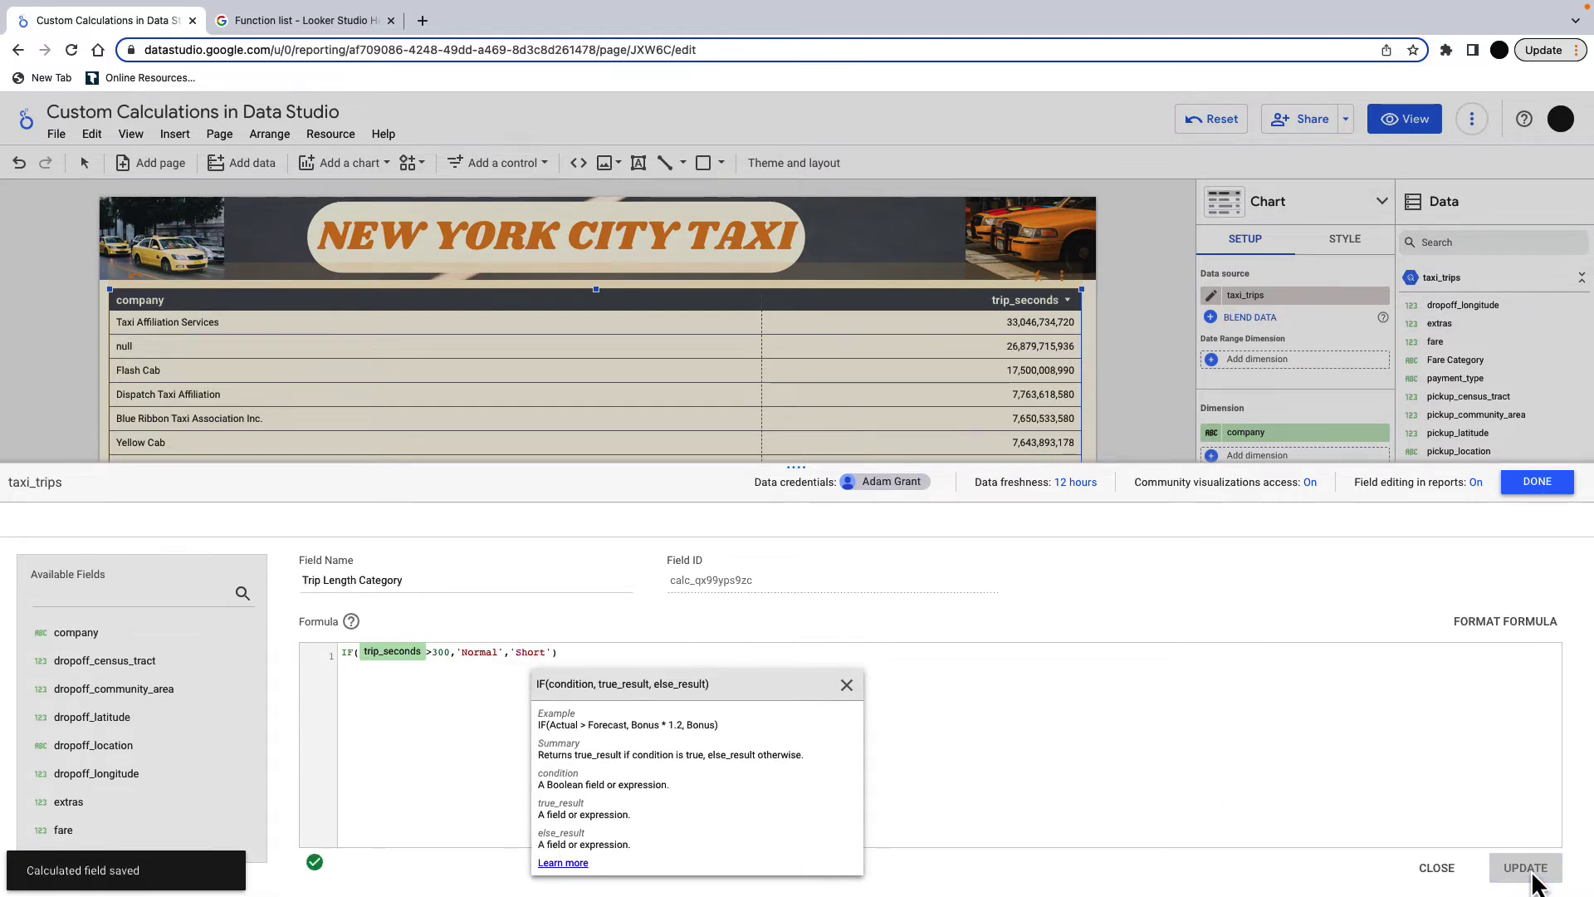
click(1549, 488)
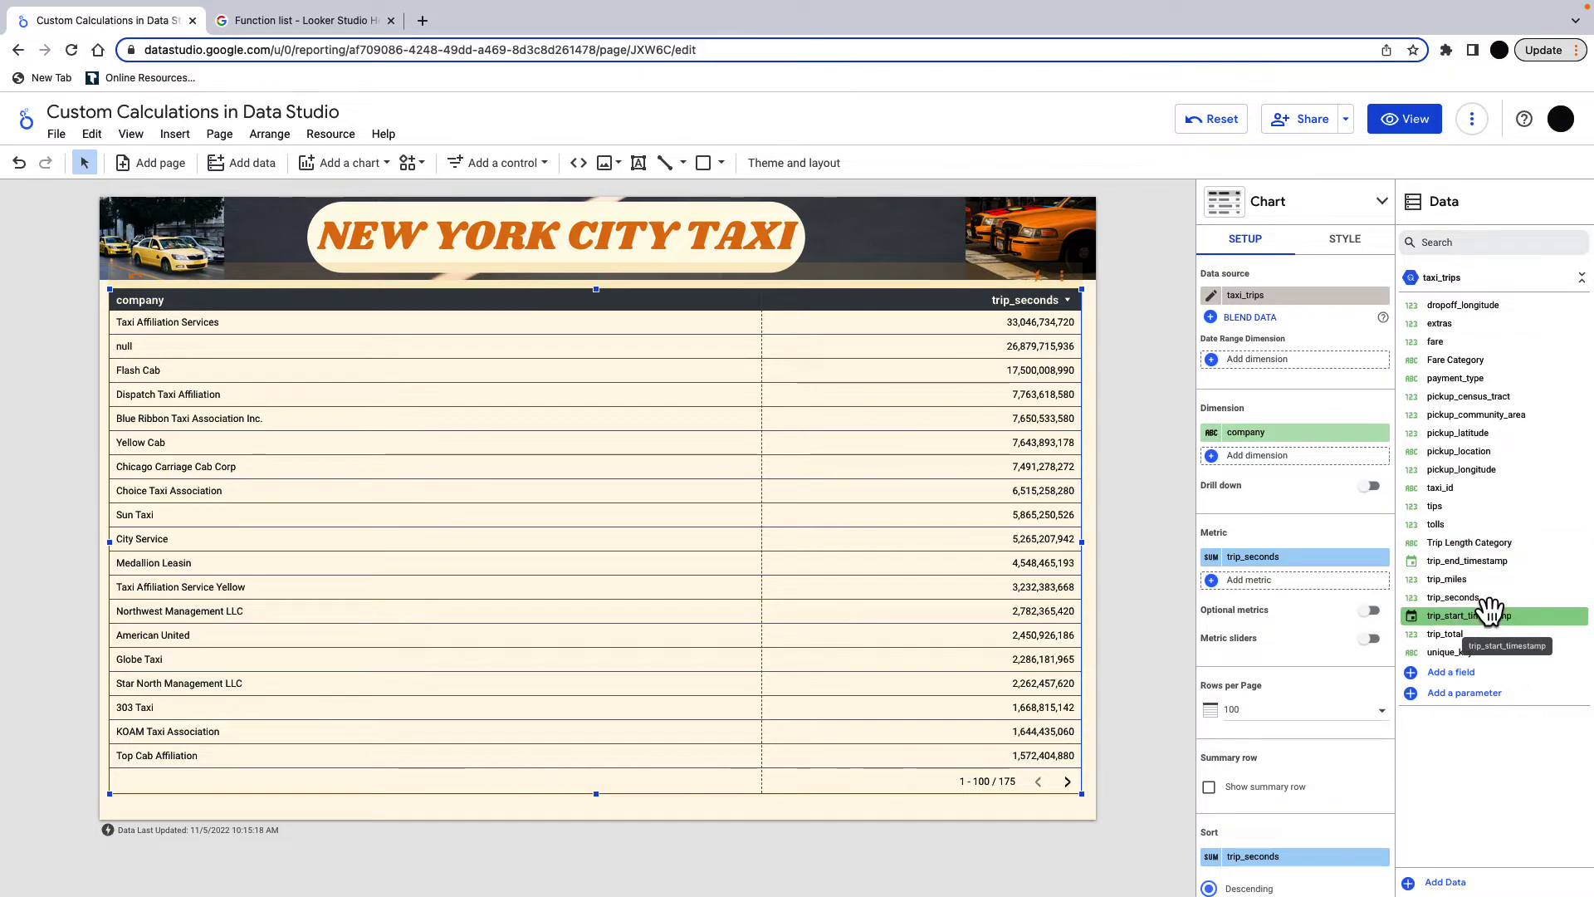
drag(1486, 542, 1278, 460)
click(1068, 782)
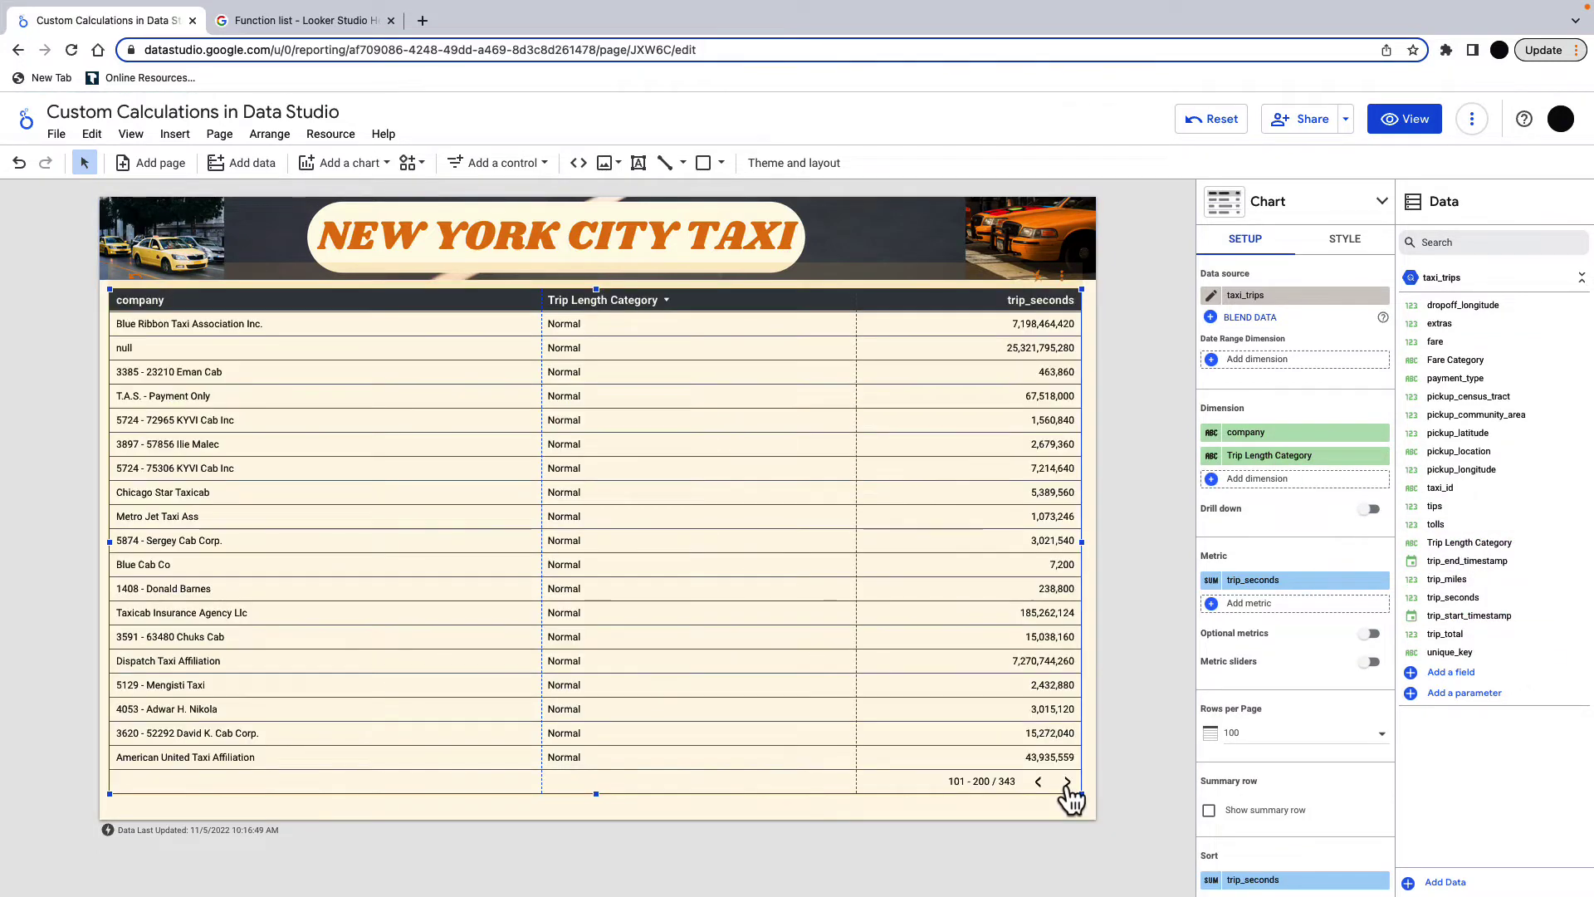
click(150, 316)
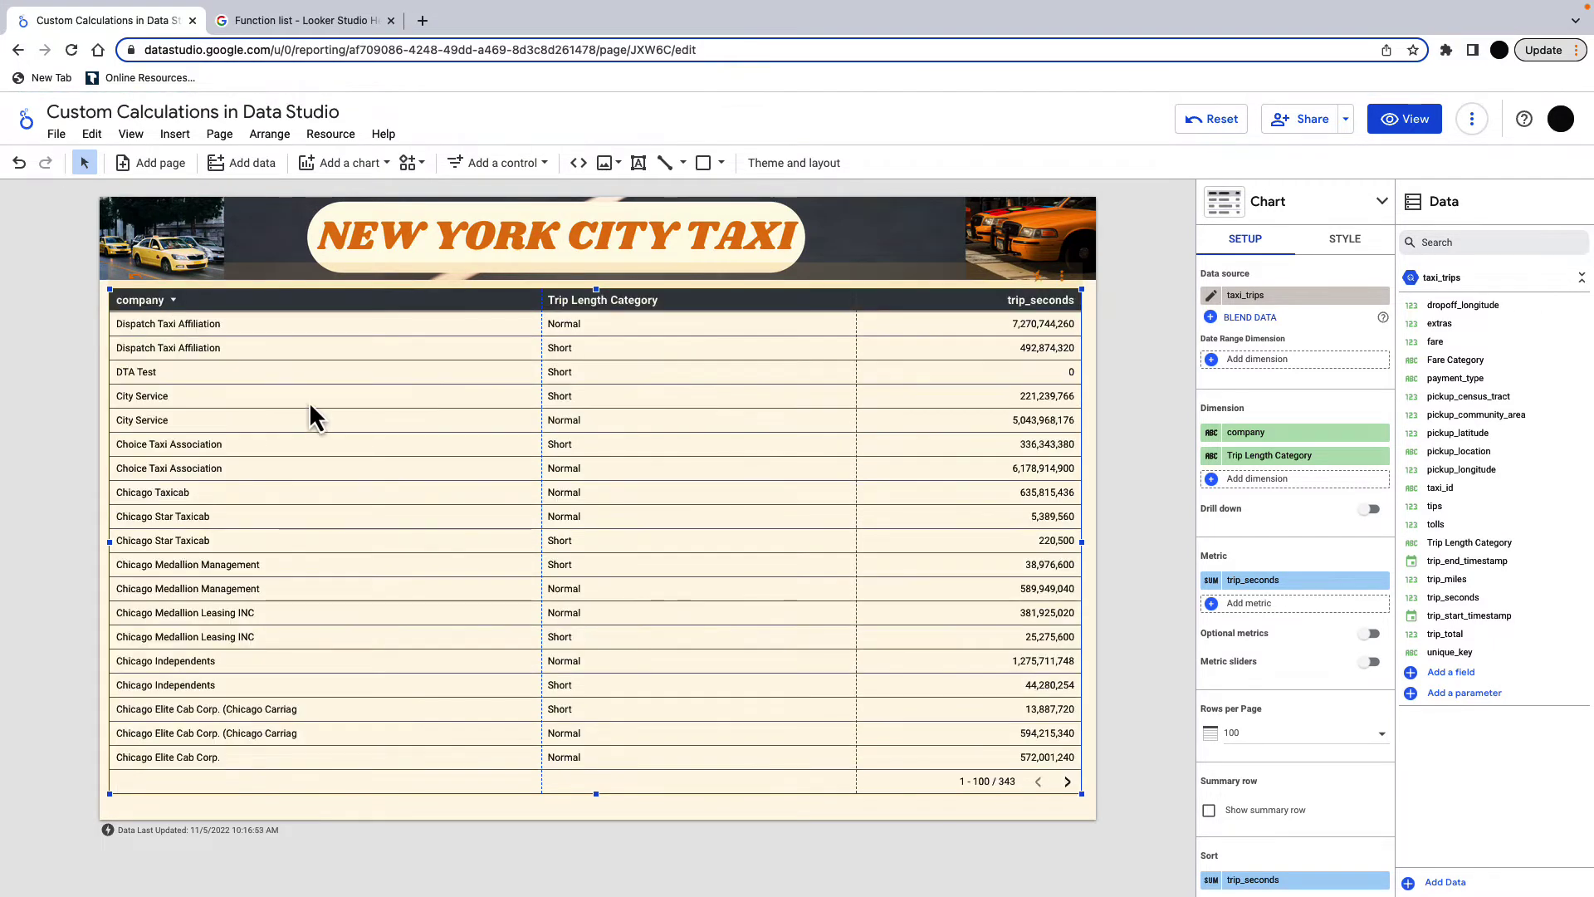
scroll(310, 416, down, 5)
scroll(314, 417, up, 3)
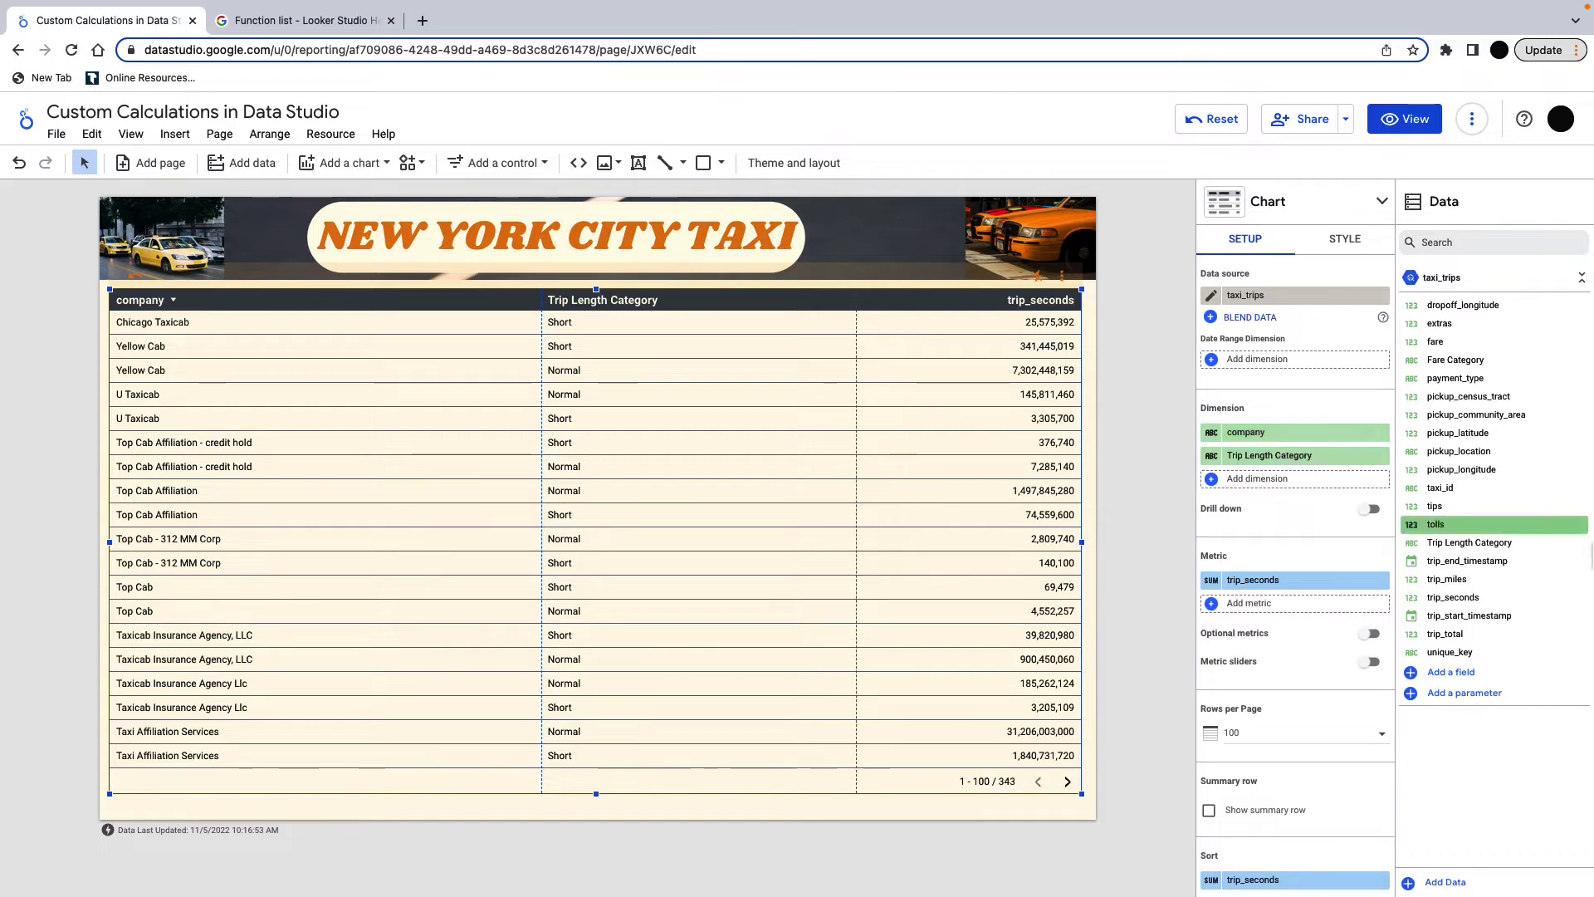
click(1380, 456)
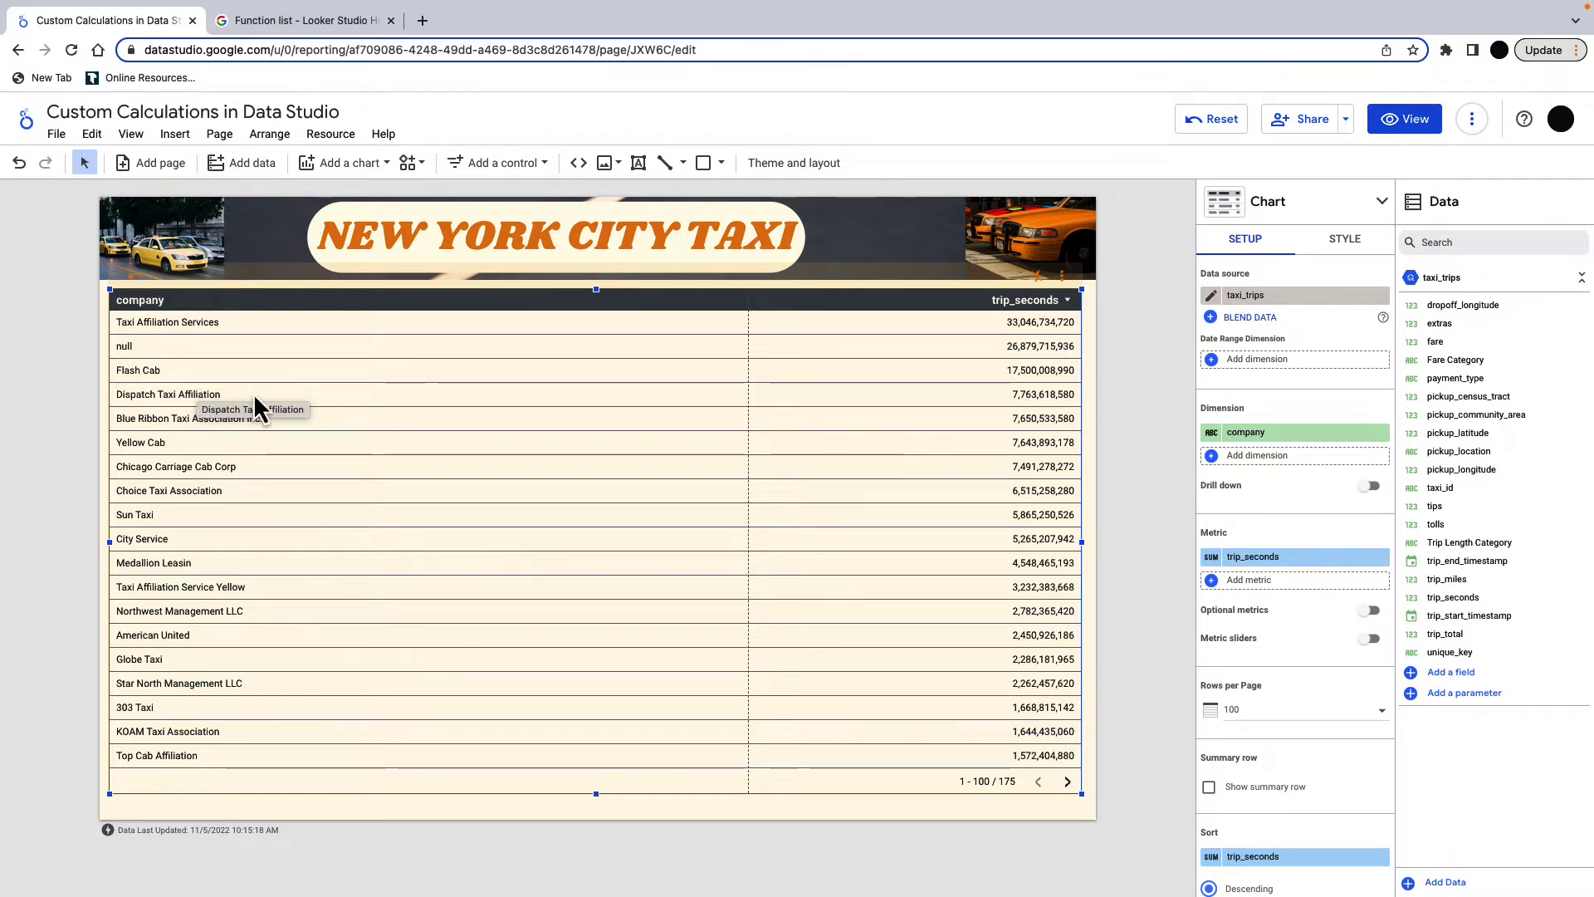
Start another calculated field and name it New Company.
click(1453, 672)
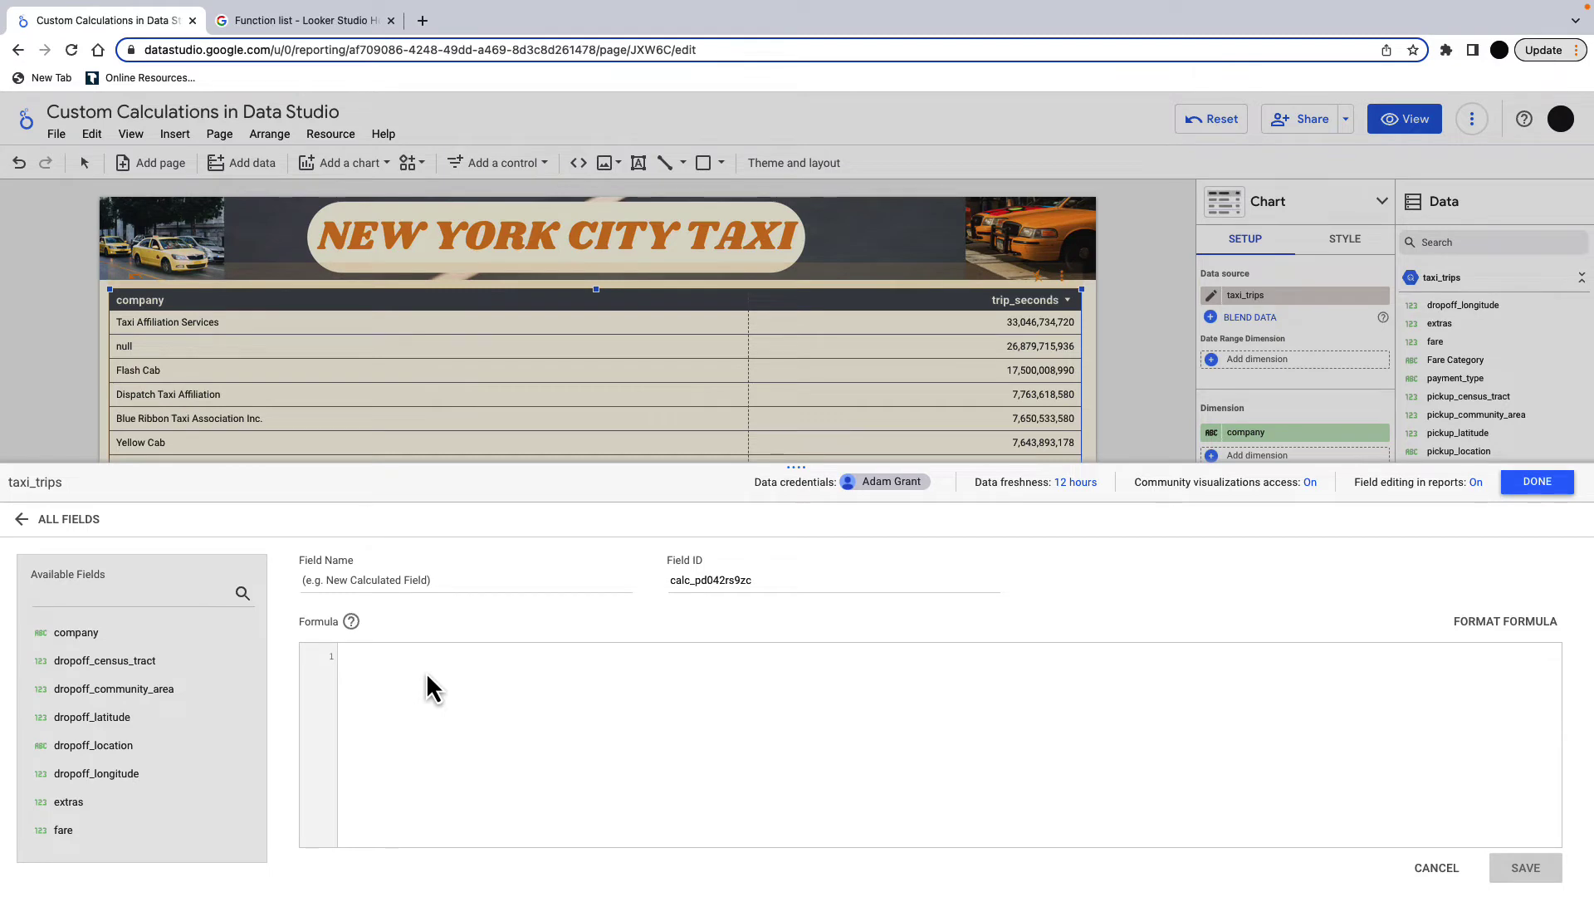
click(429, 666)
click(386, 582)
text(New Company)
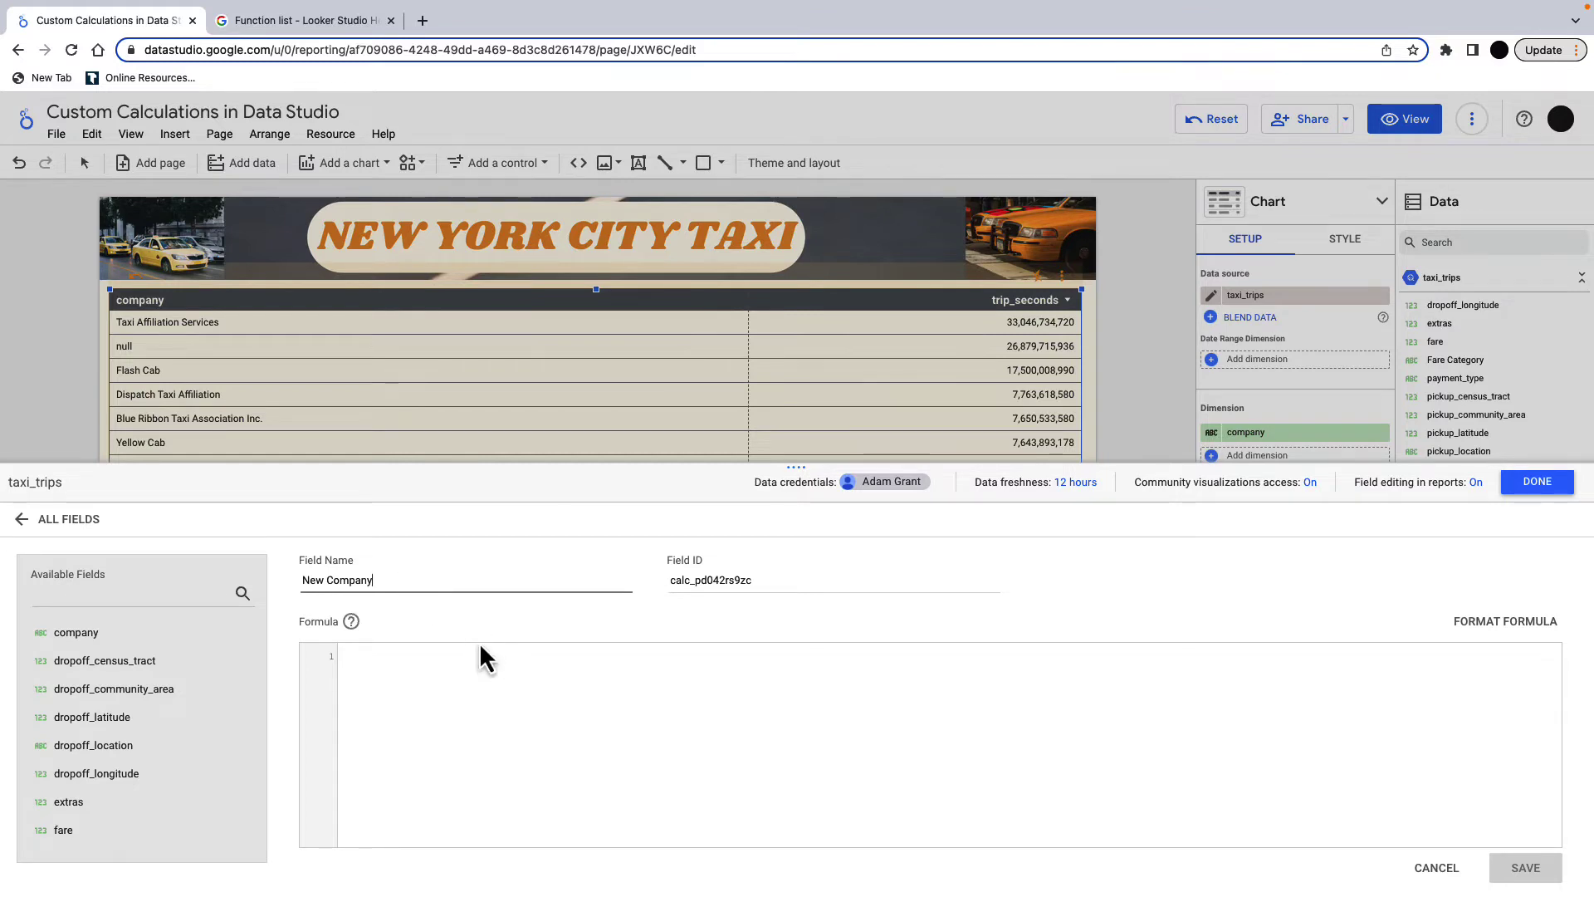
Begin its formula as IF(CONTAINS_TEXT(company,"Taxi"),"Taxi Affiliation Services".
click(459, 663)
text(IF)
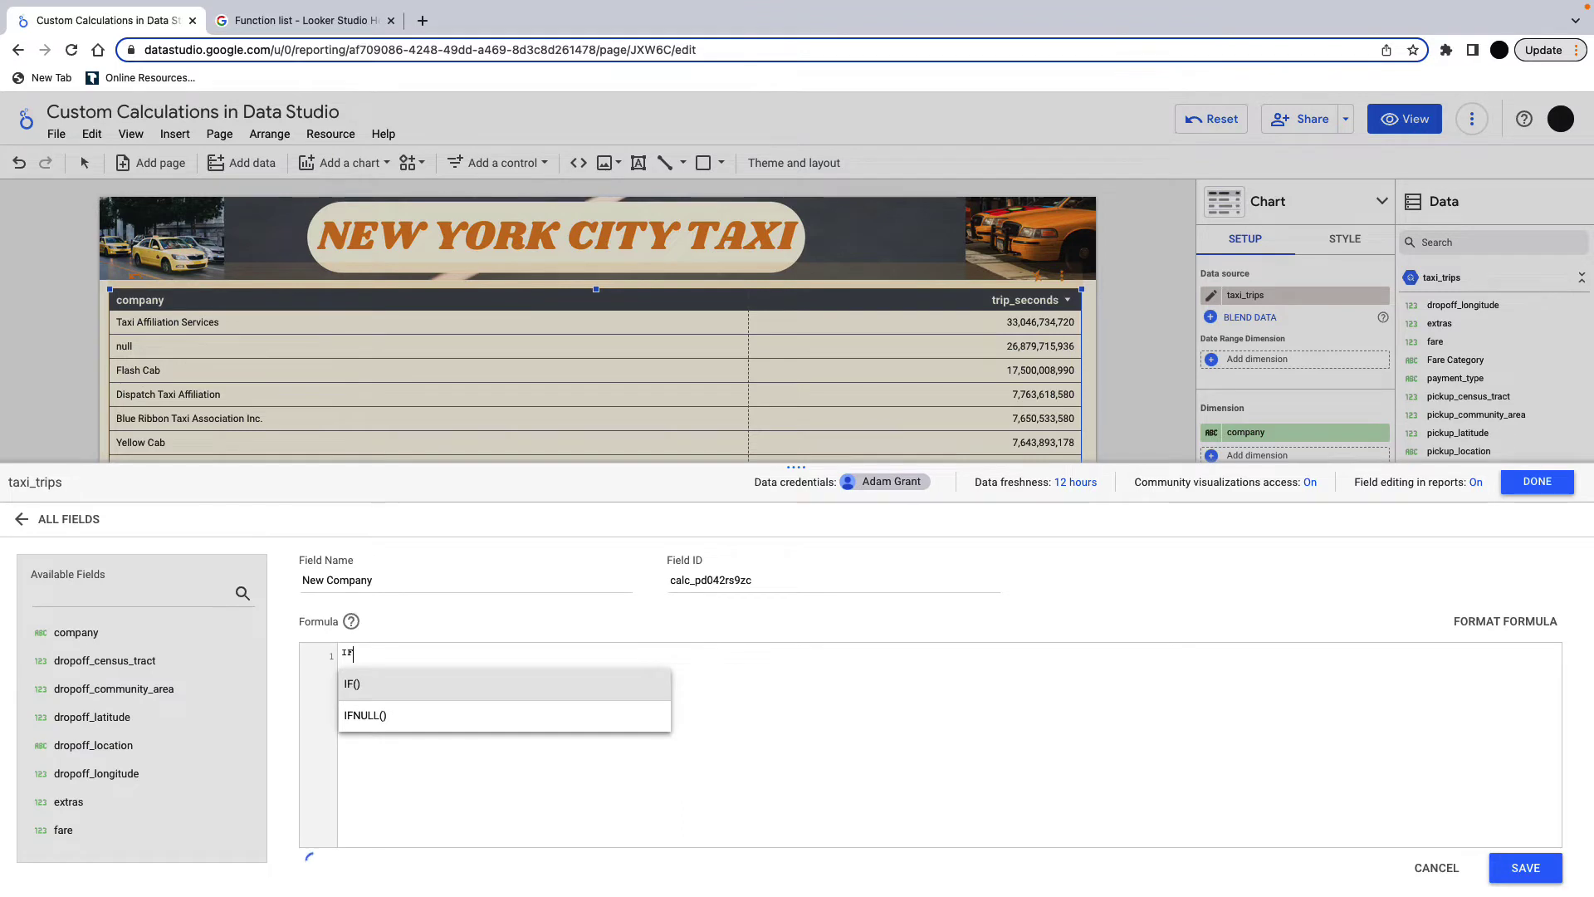
key(Return)
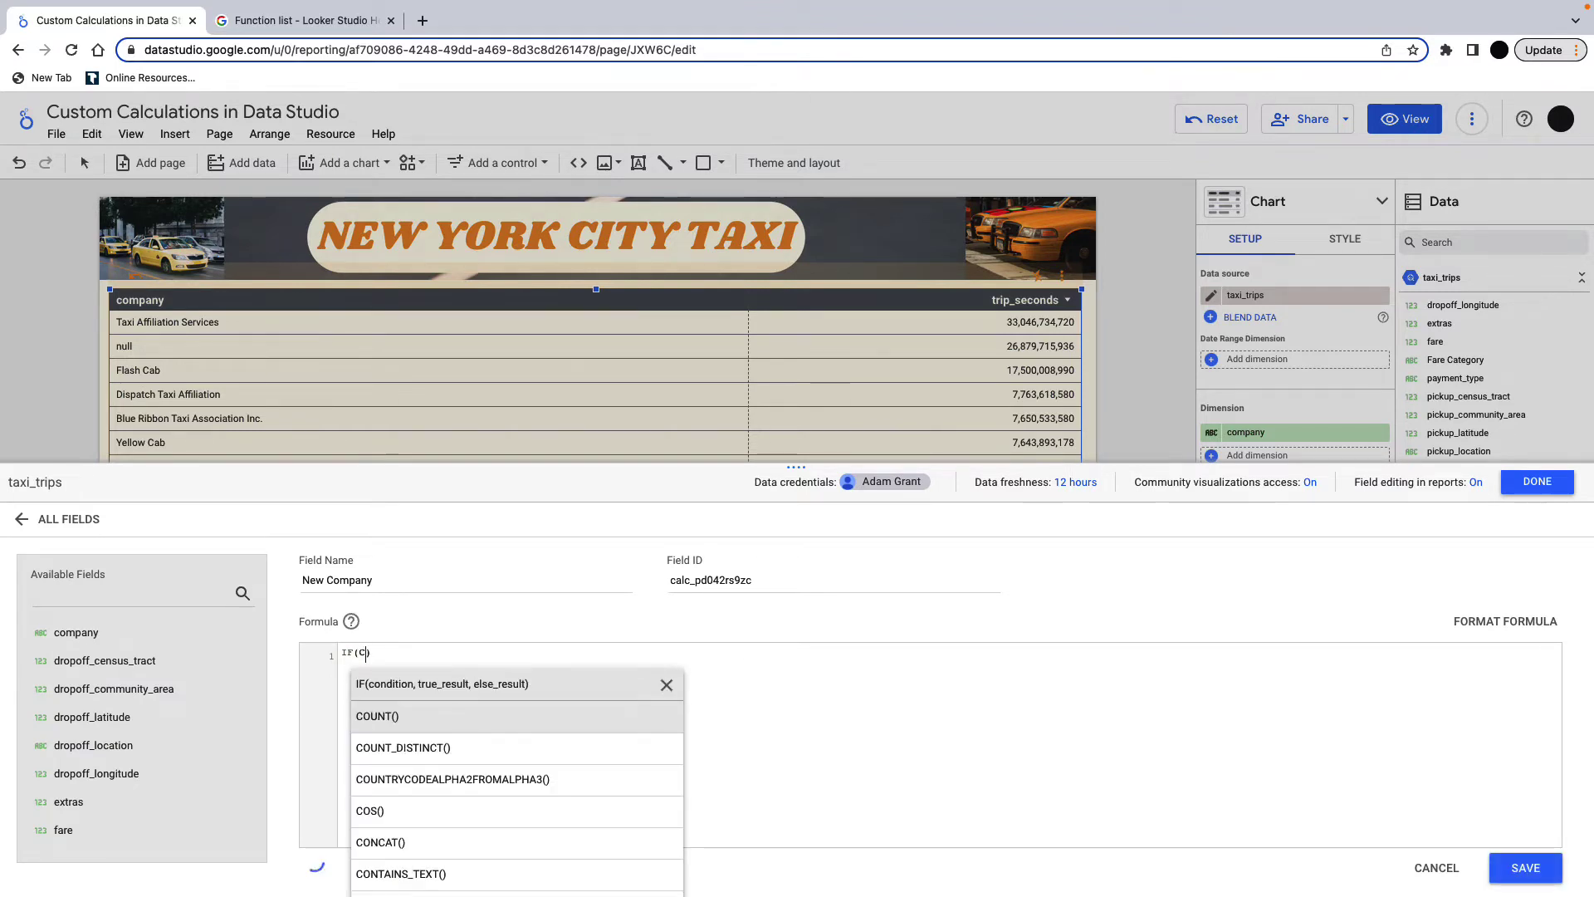
text(CON)
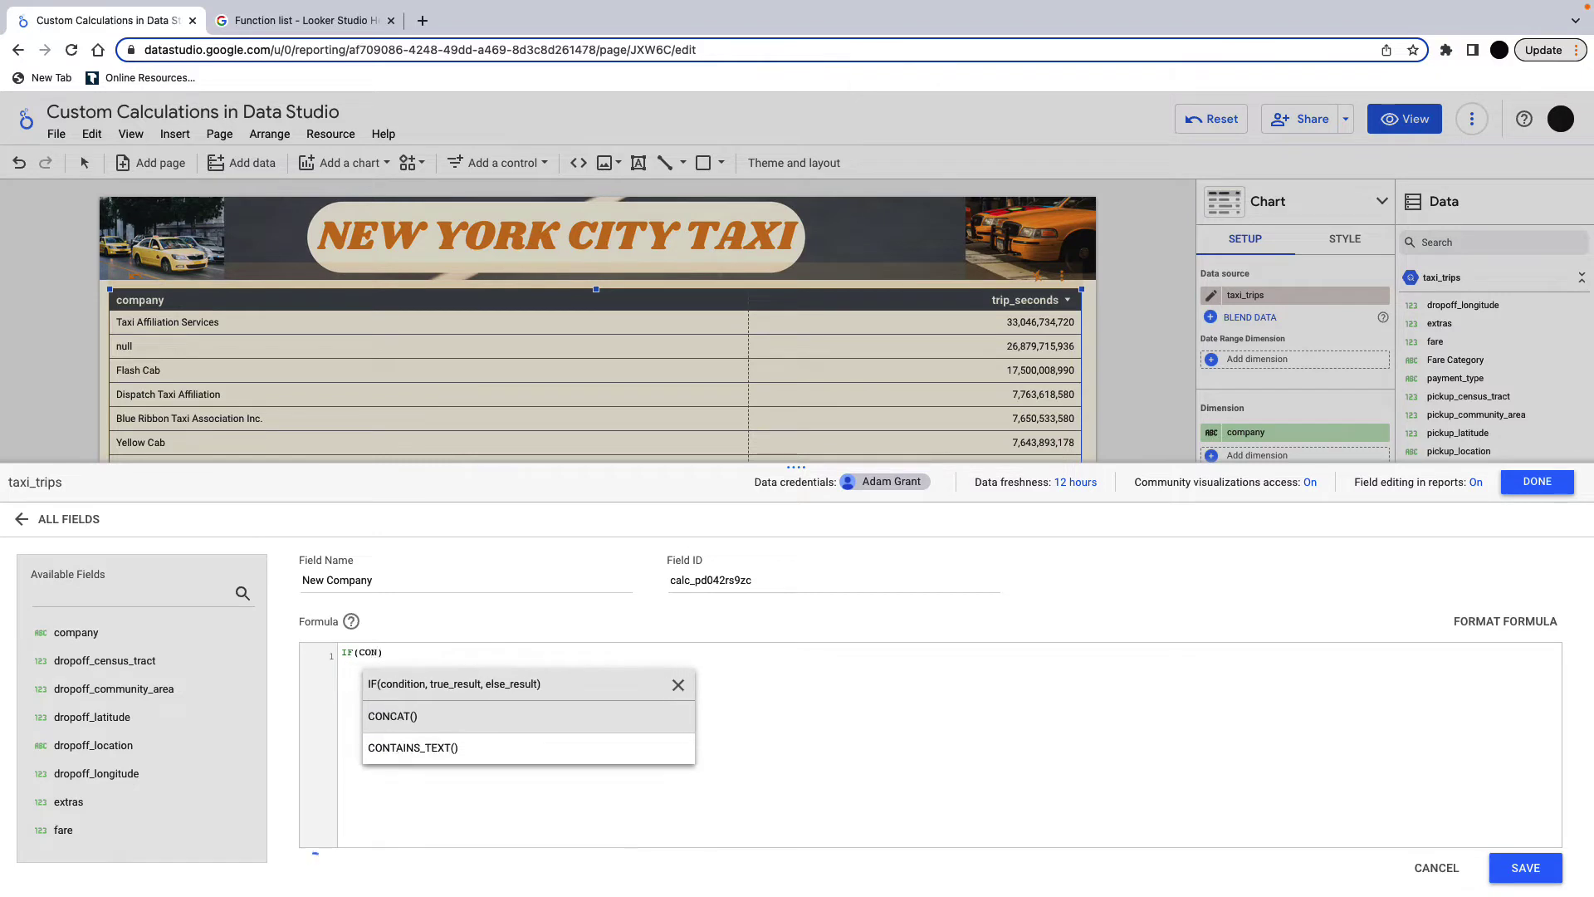
click(462, 748)
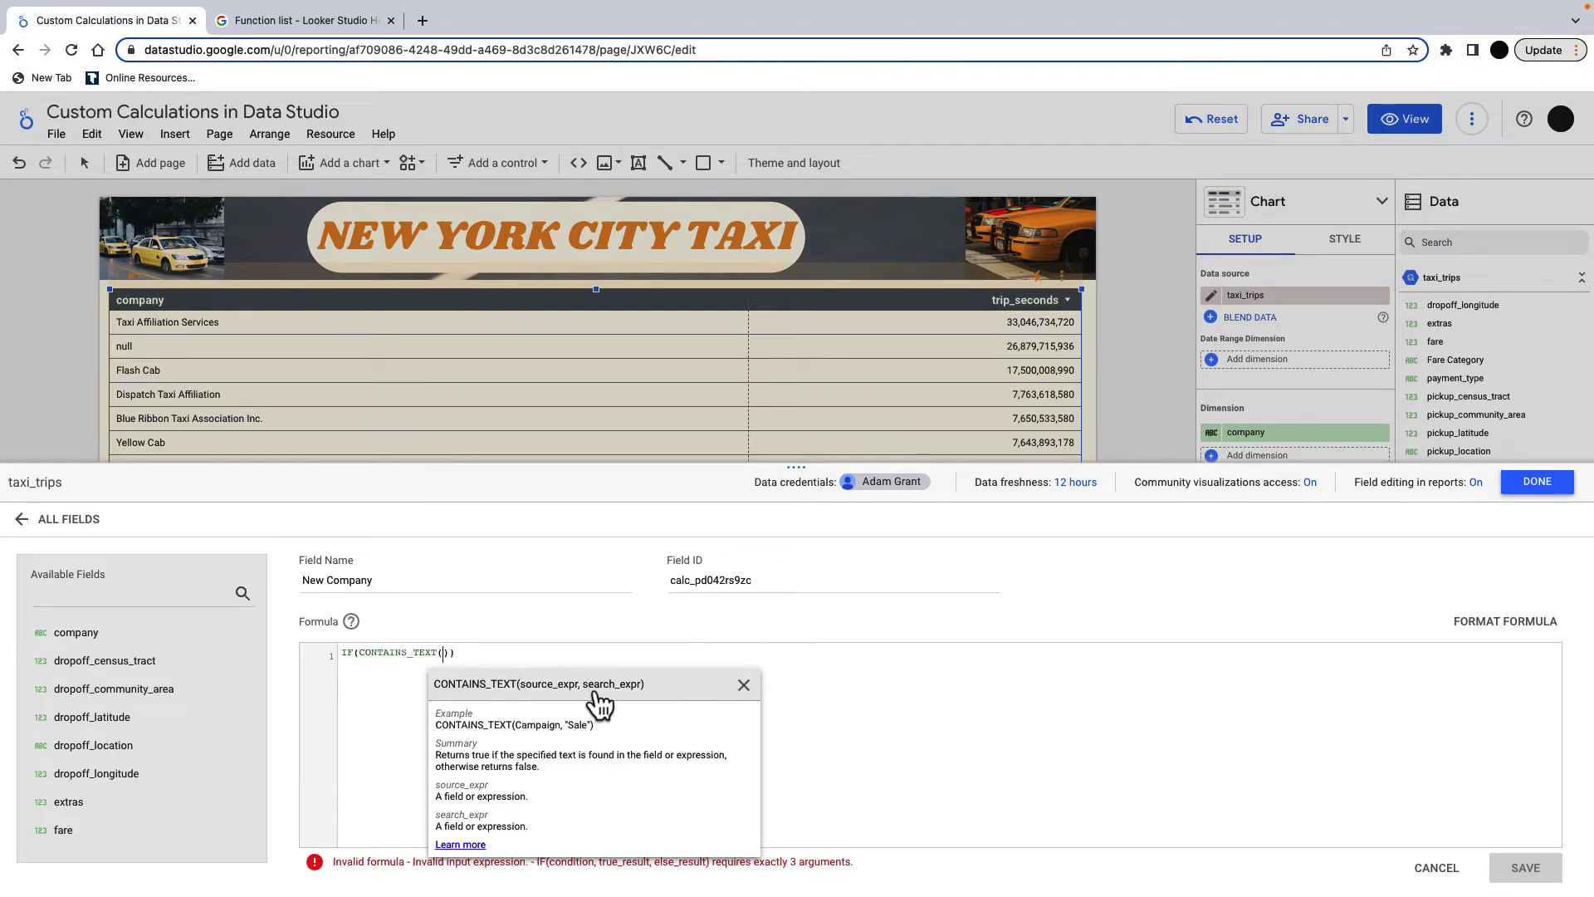
text(compa)
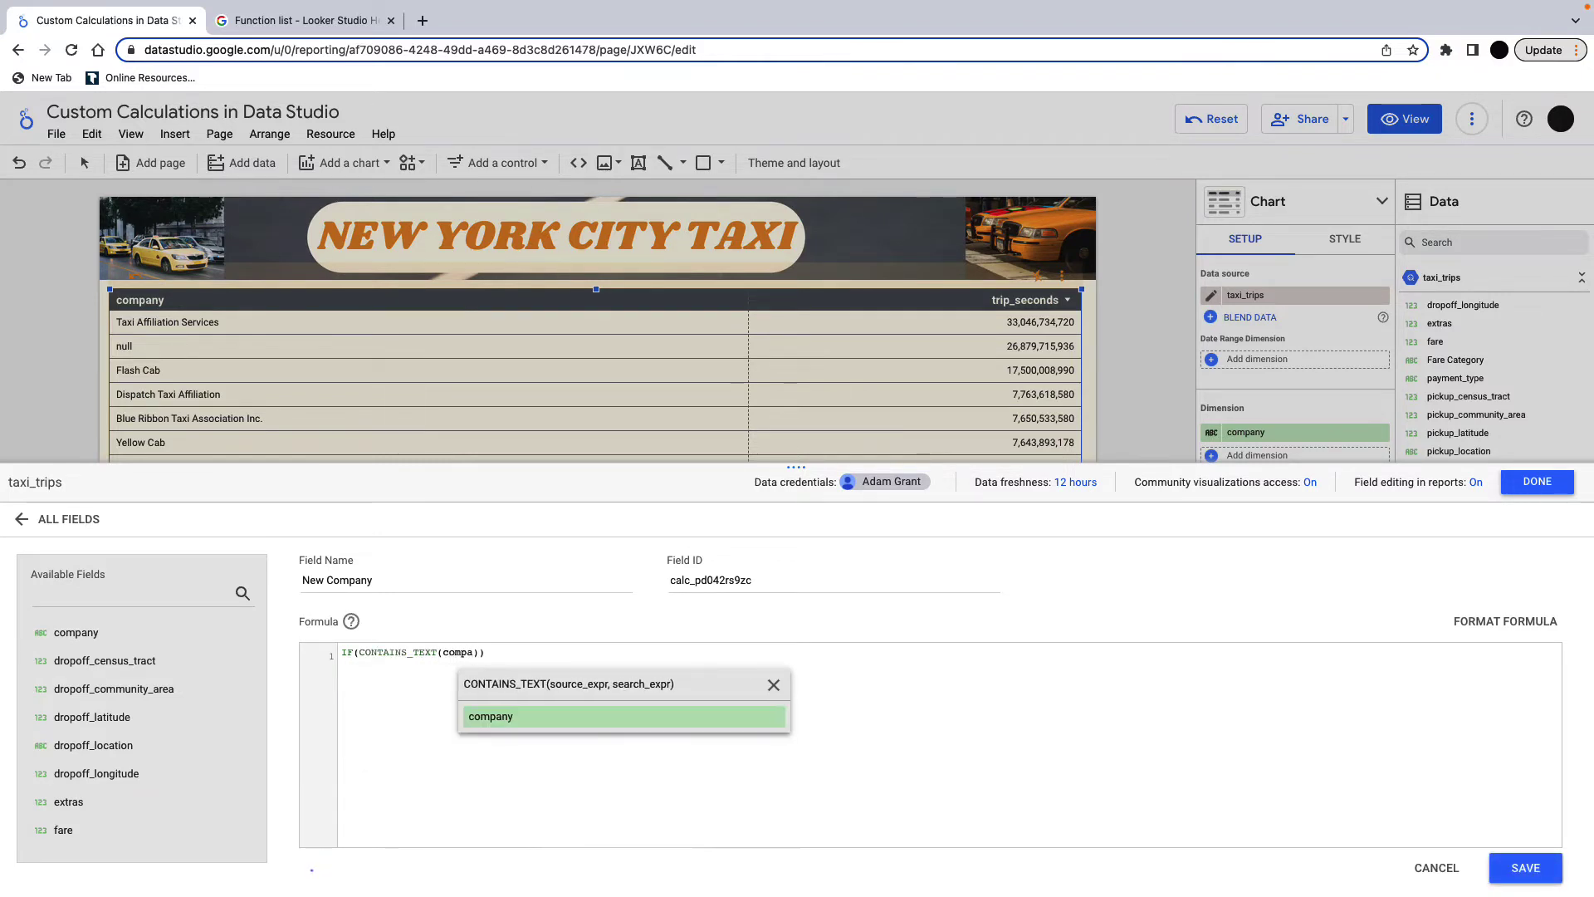
click(590, 719)
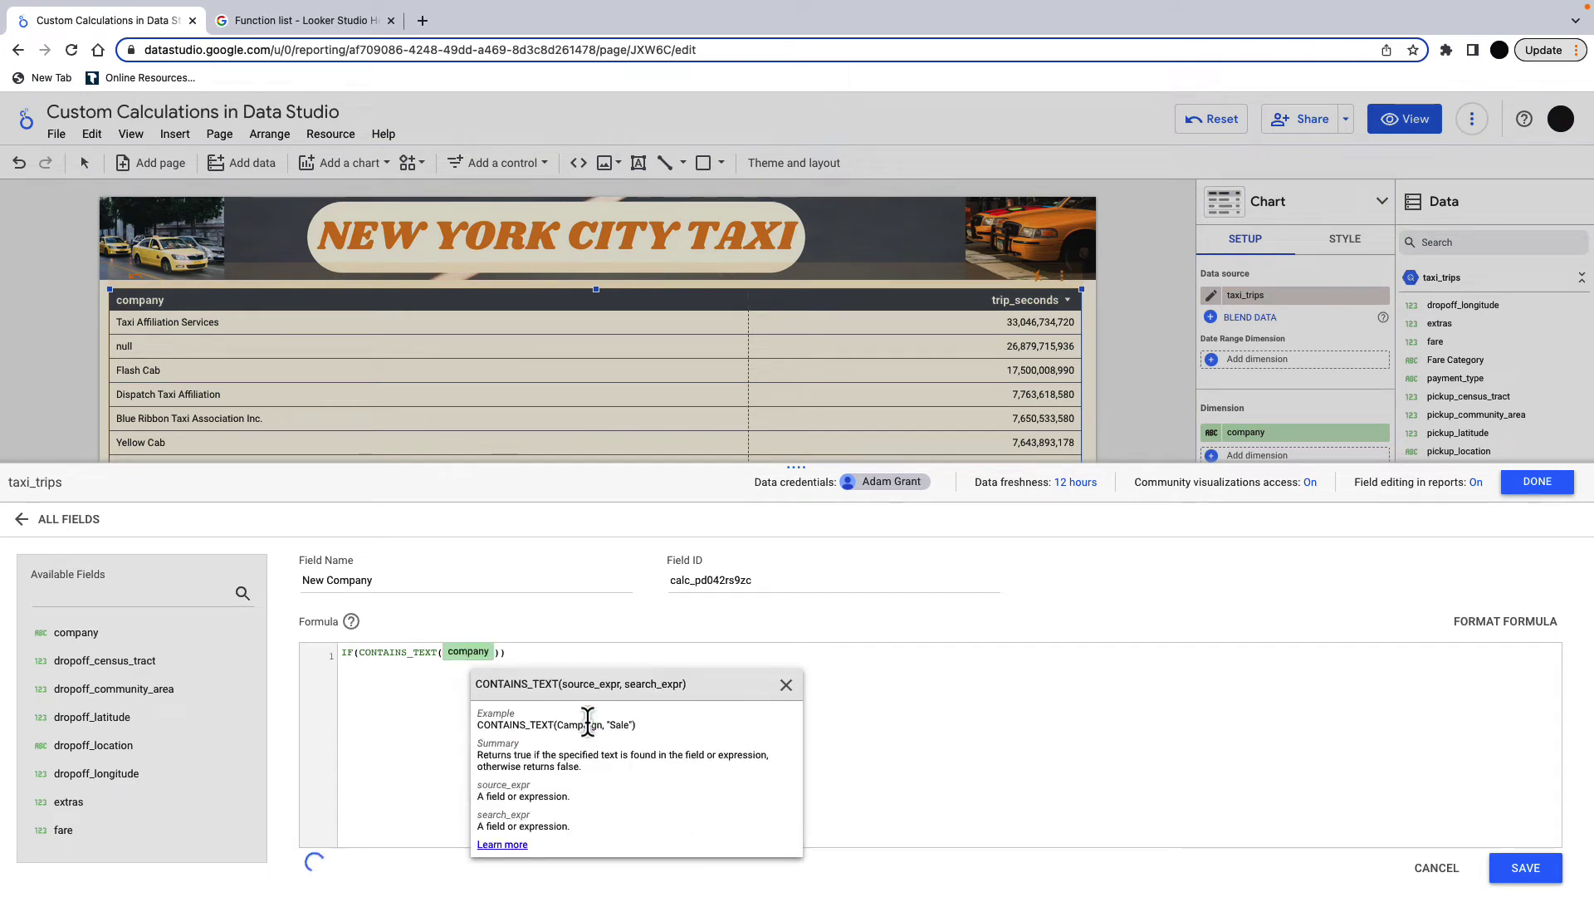
text(,)
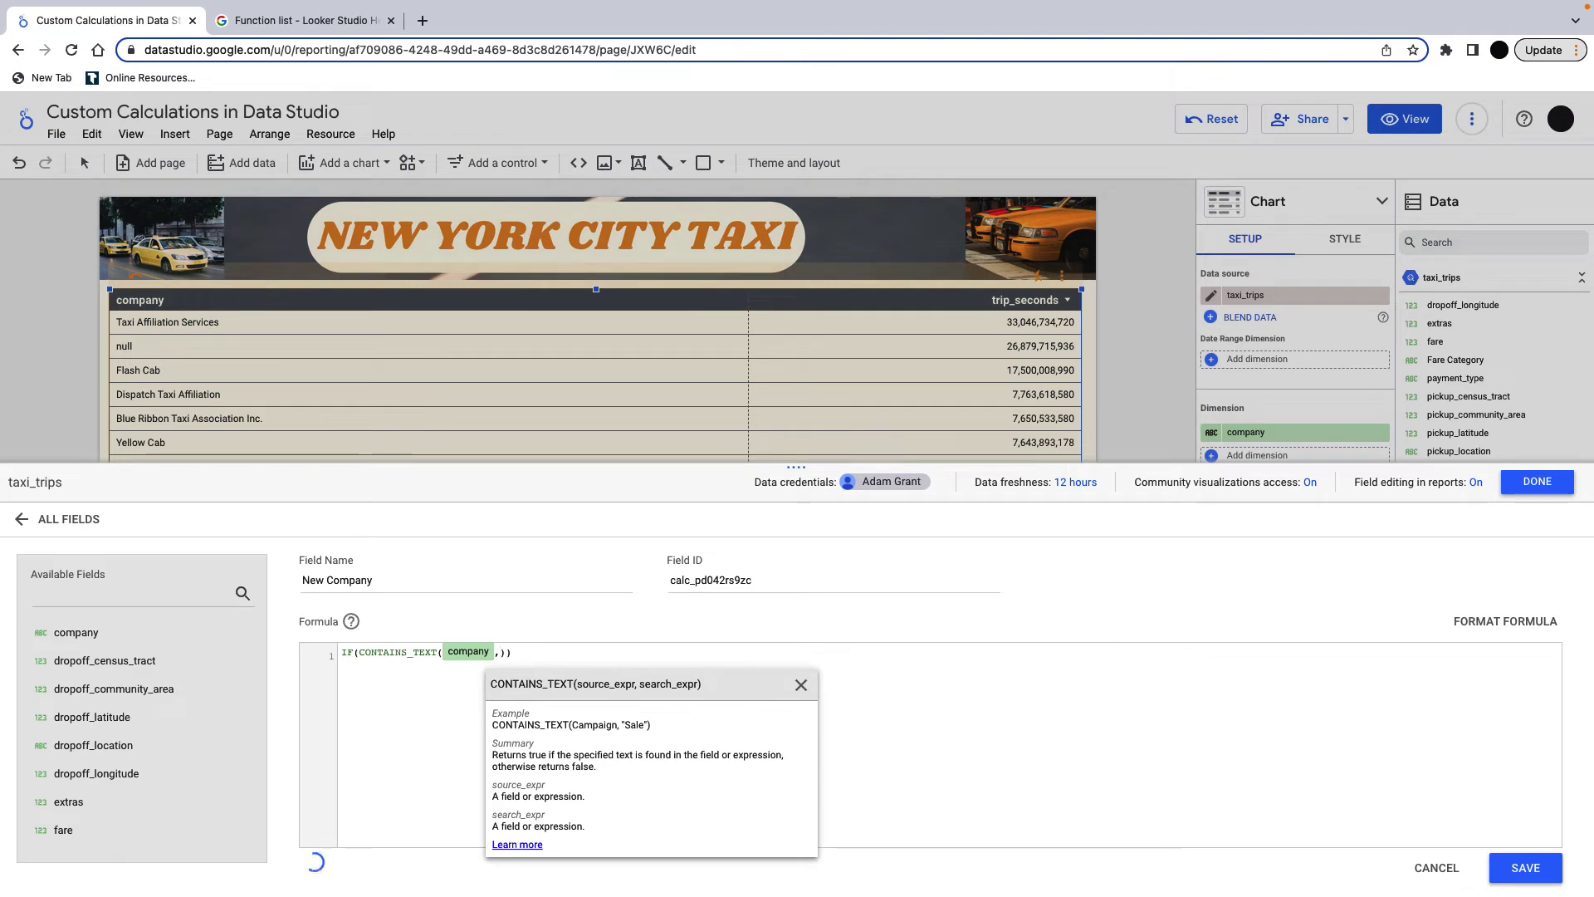
text("Tax)
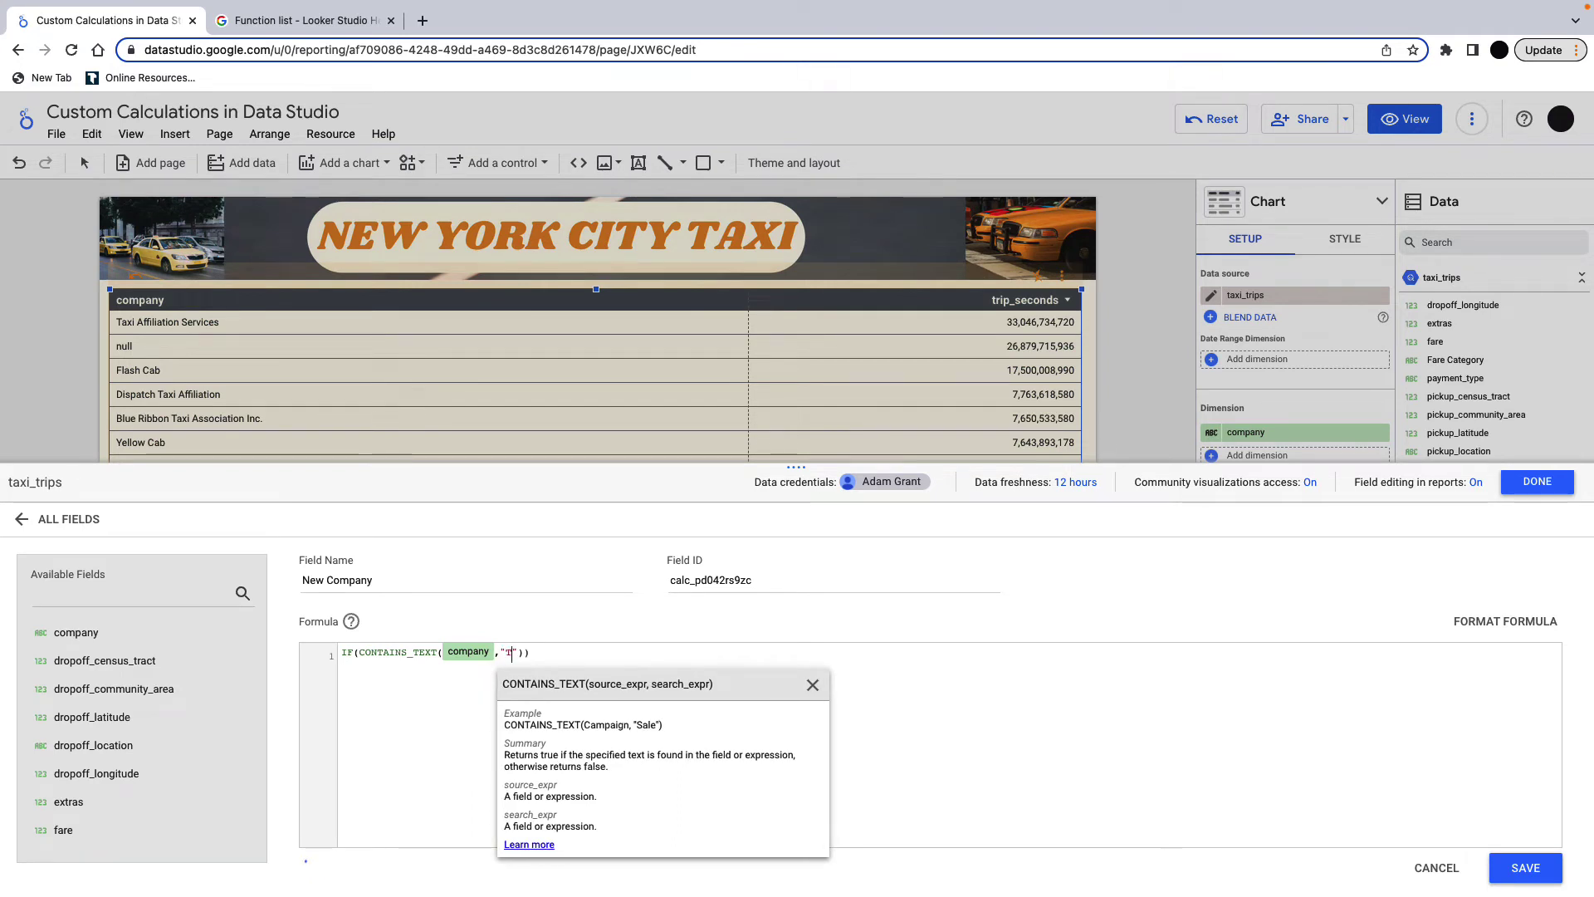
text(i)
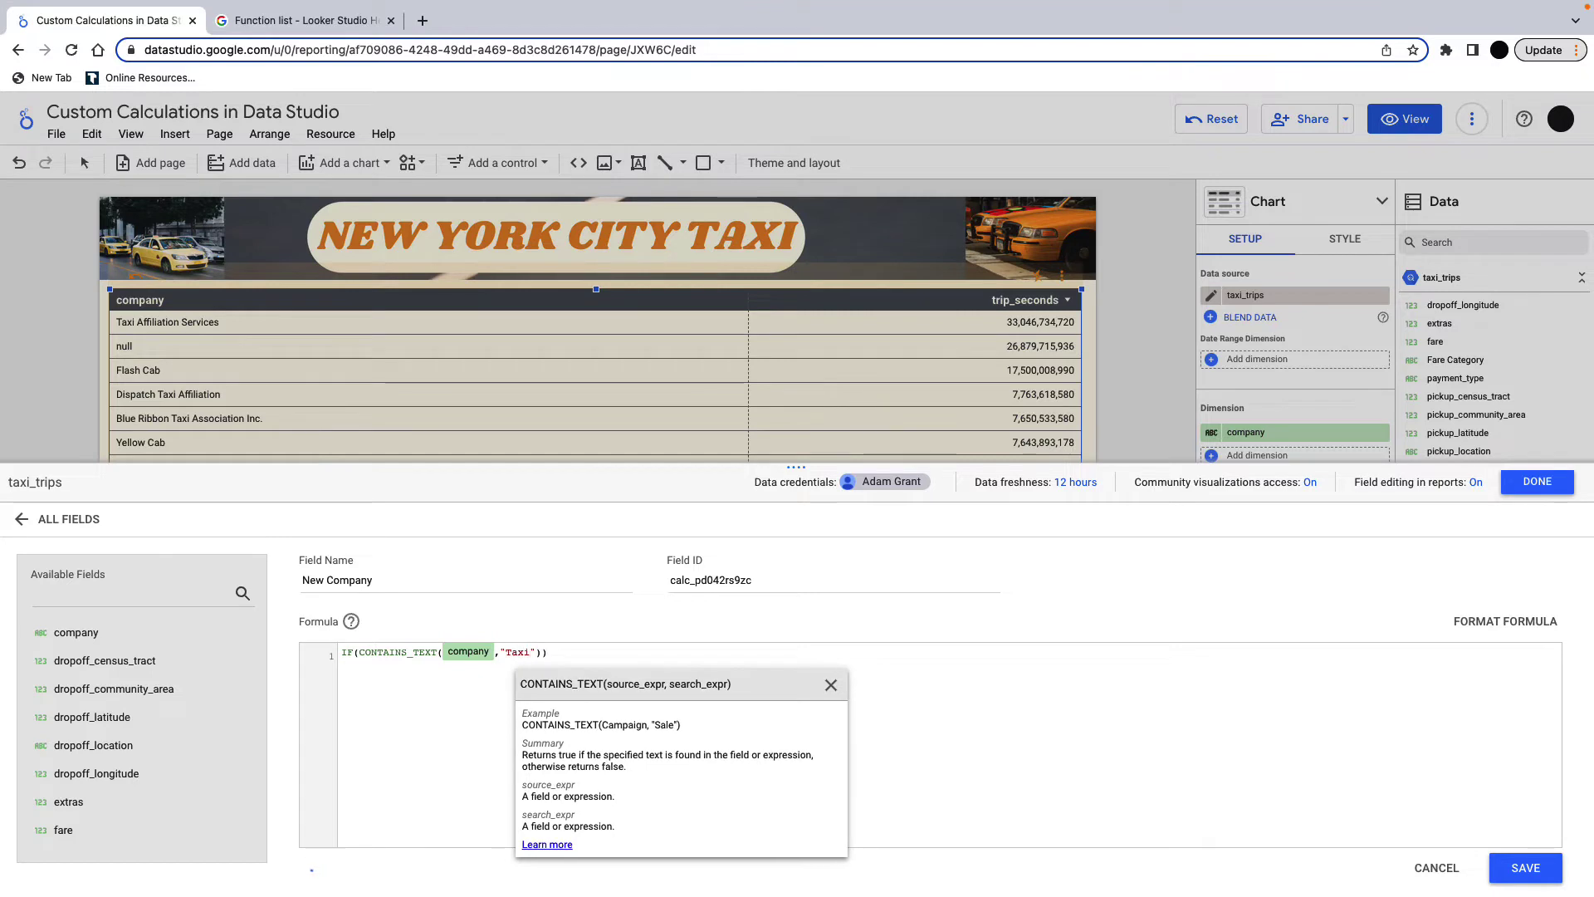
text("))
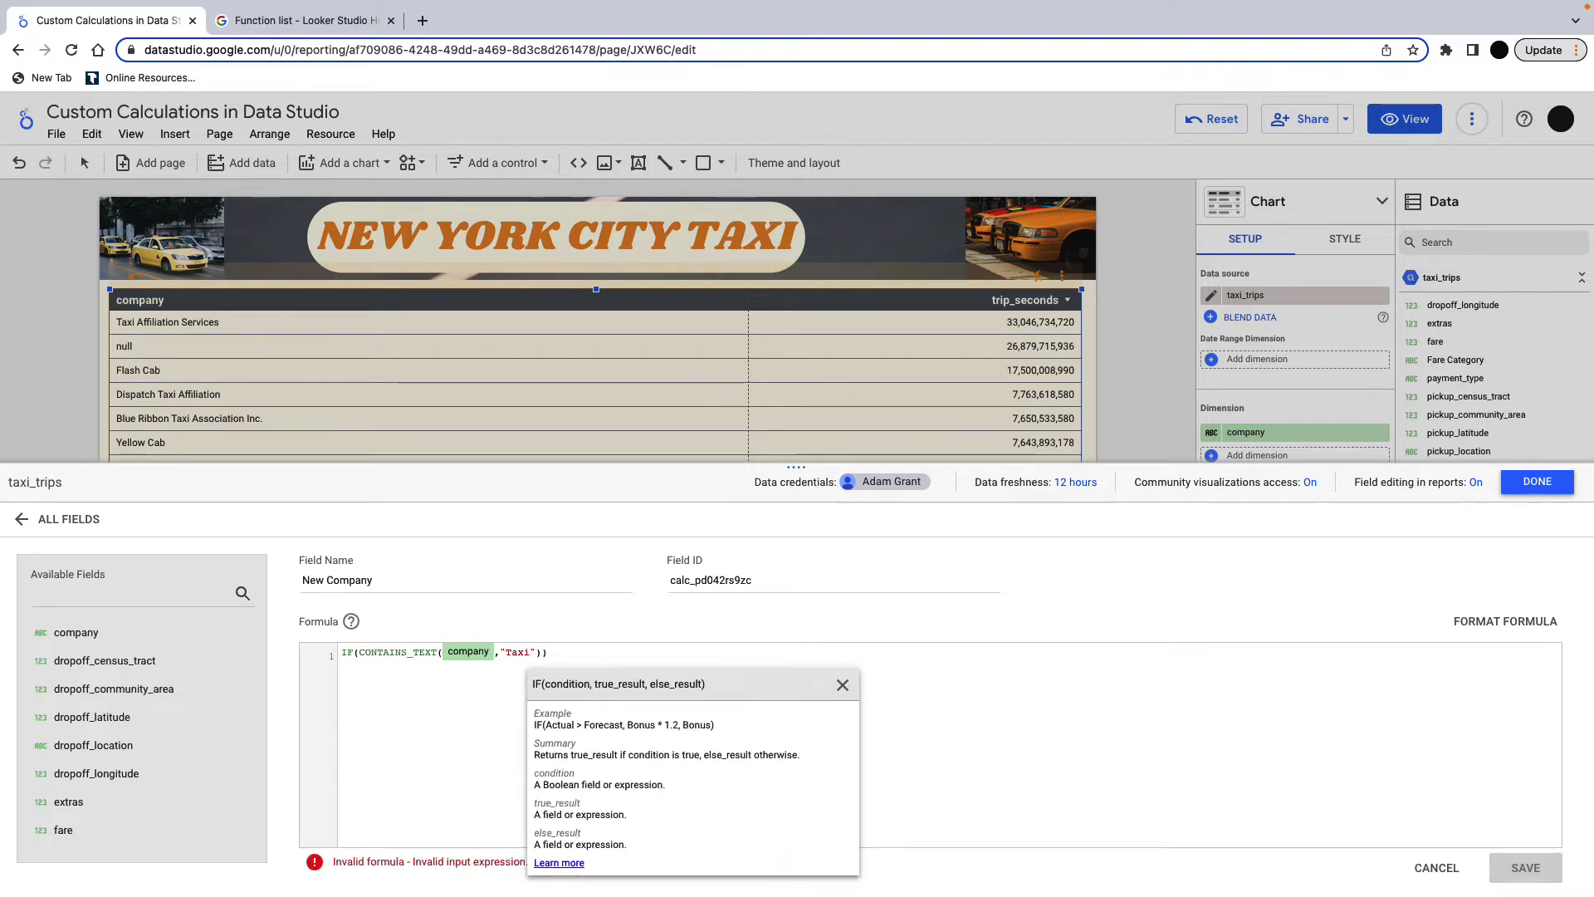
text(,)
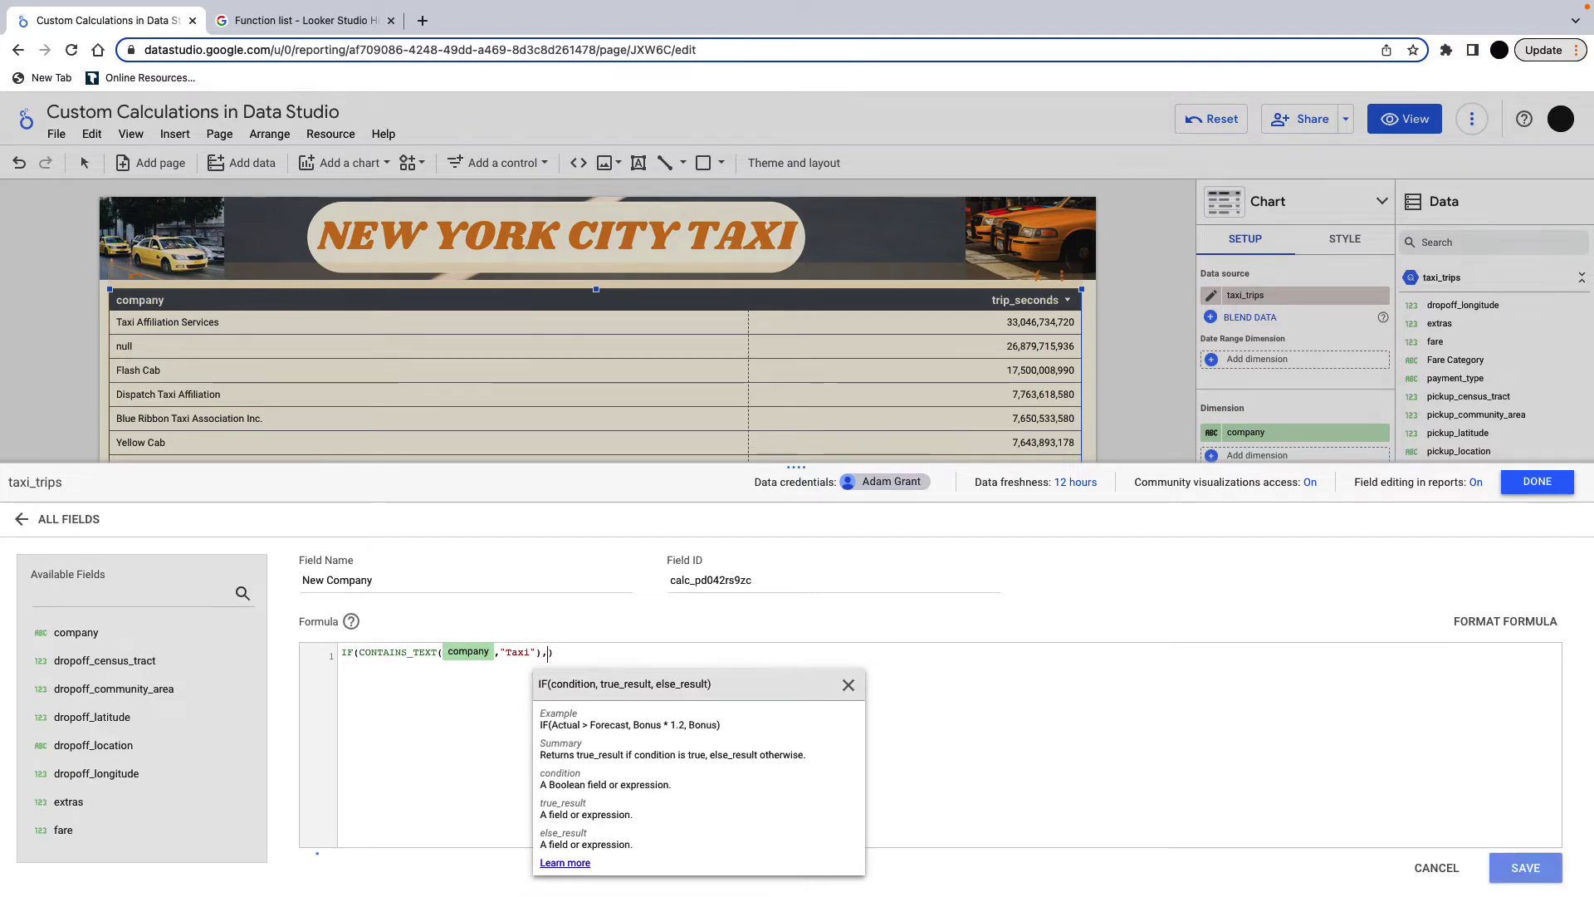
text(")
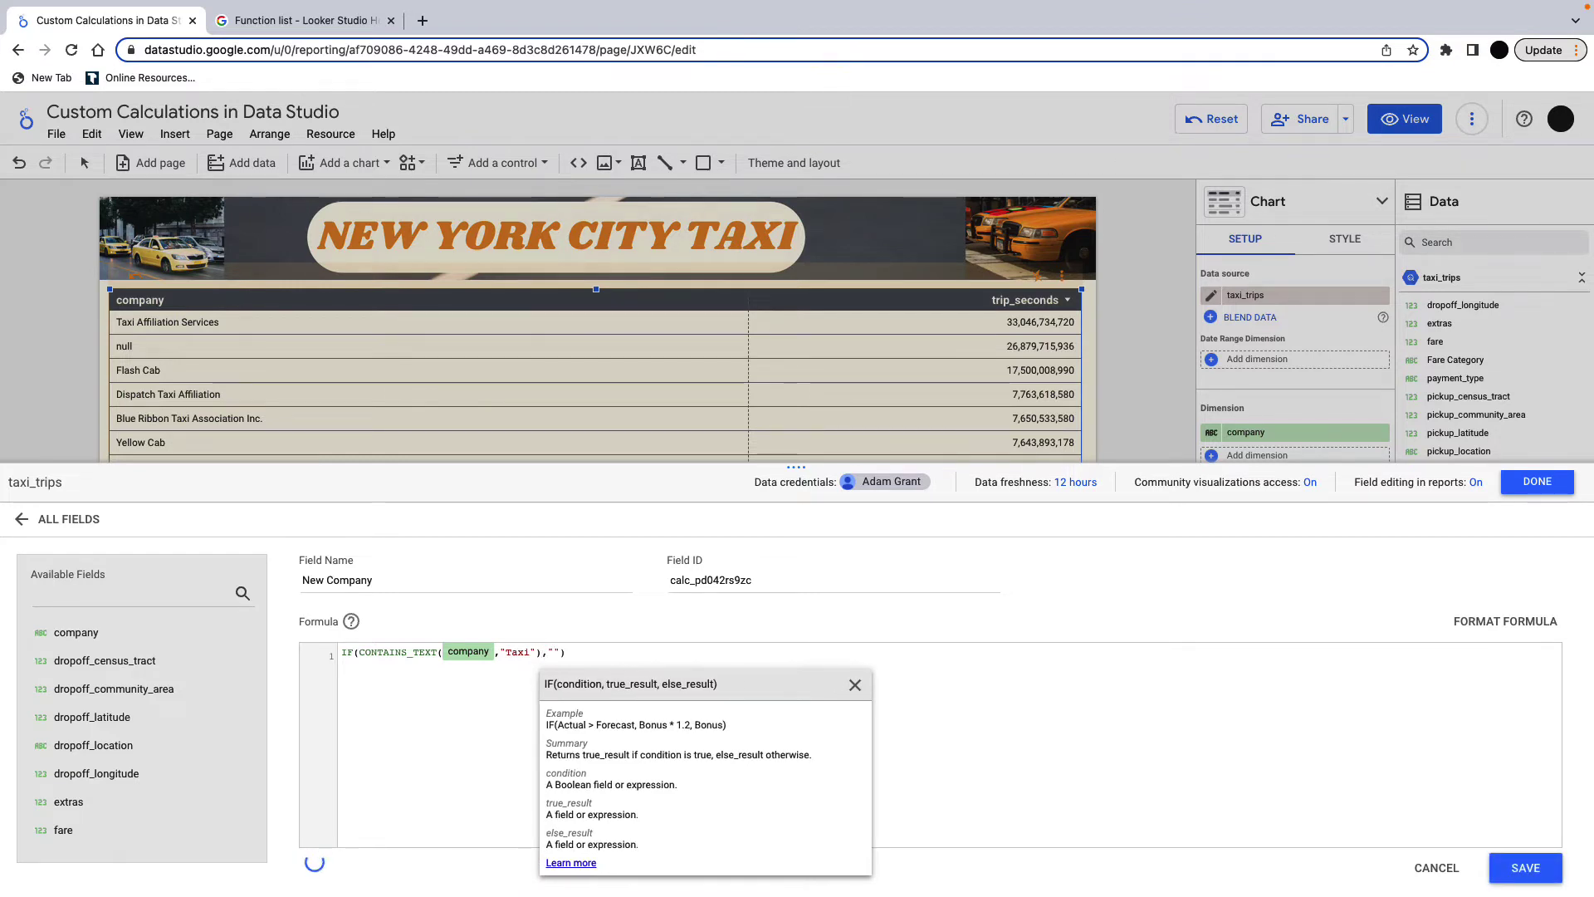
text(Tax)
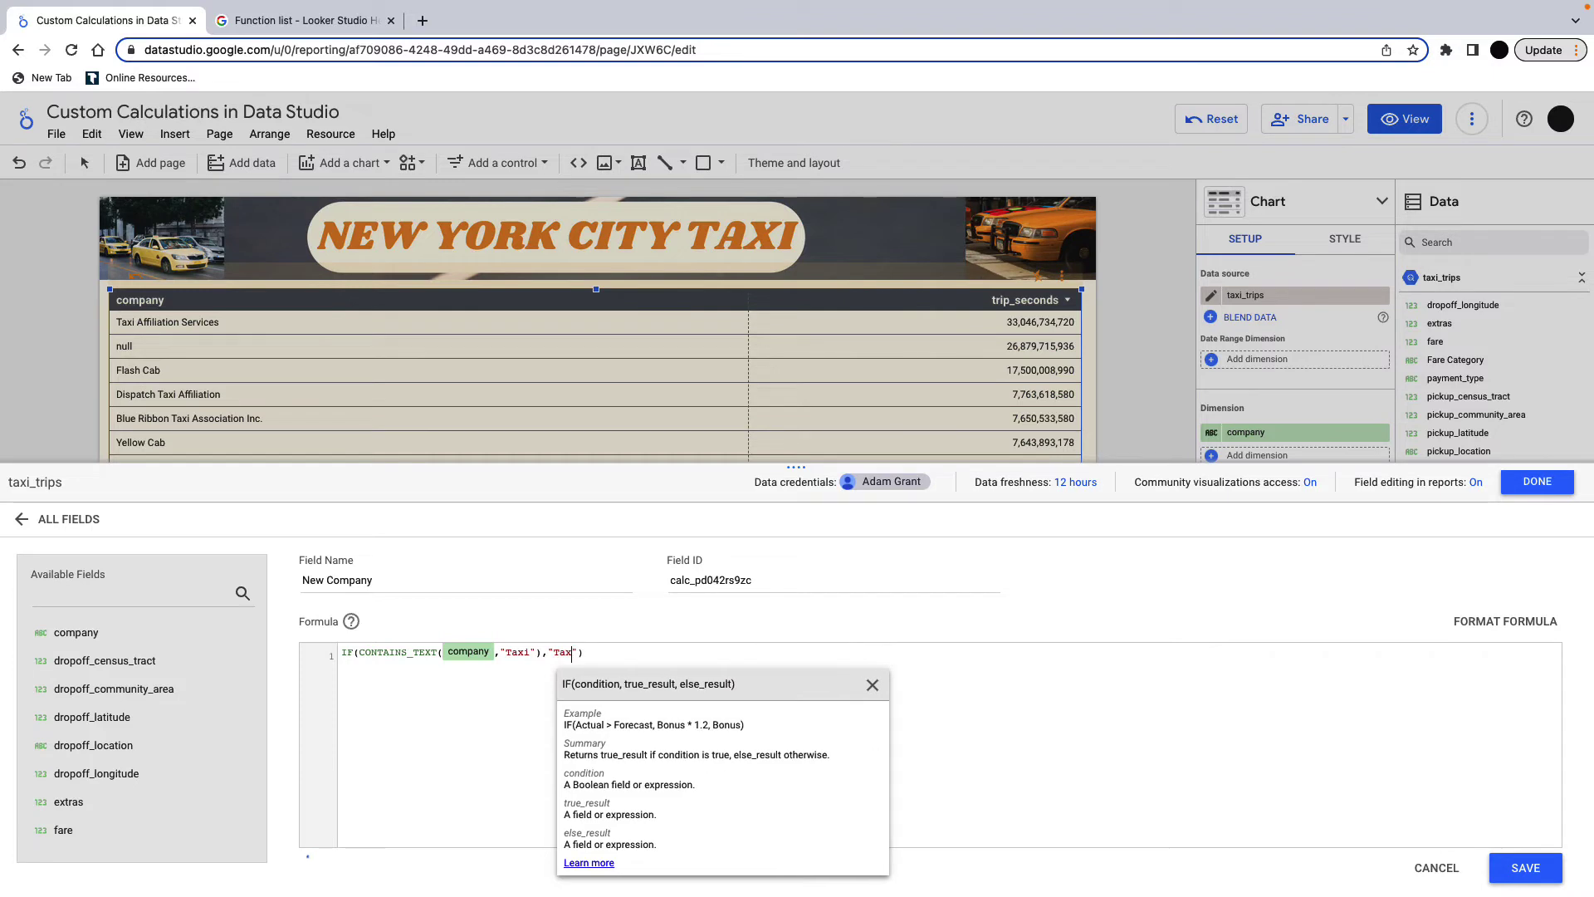
text(i Affil)
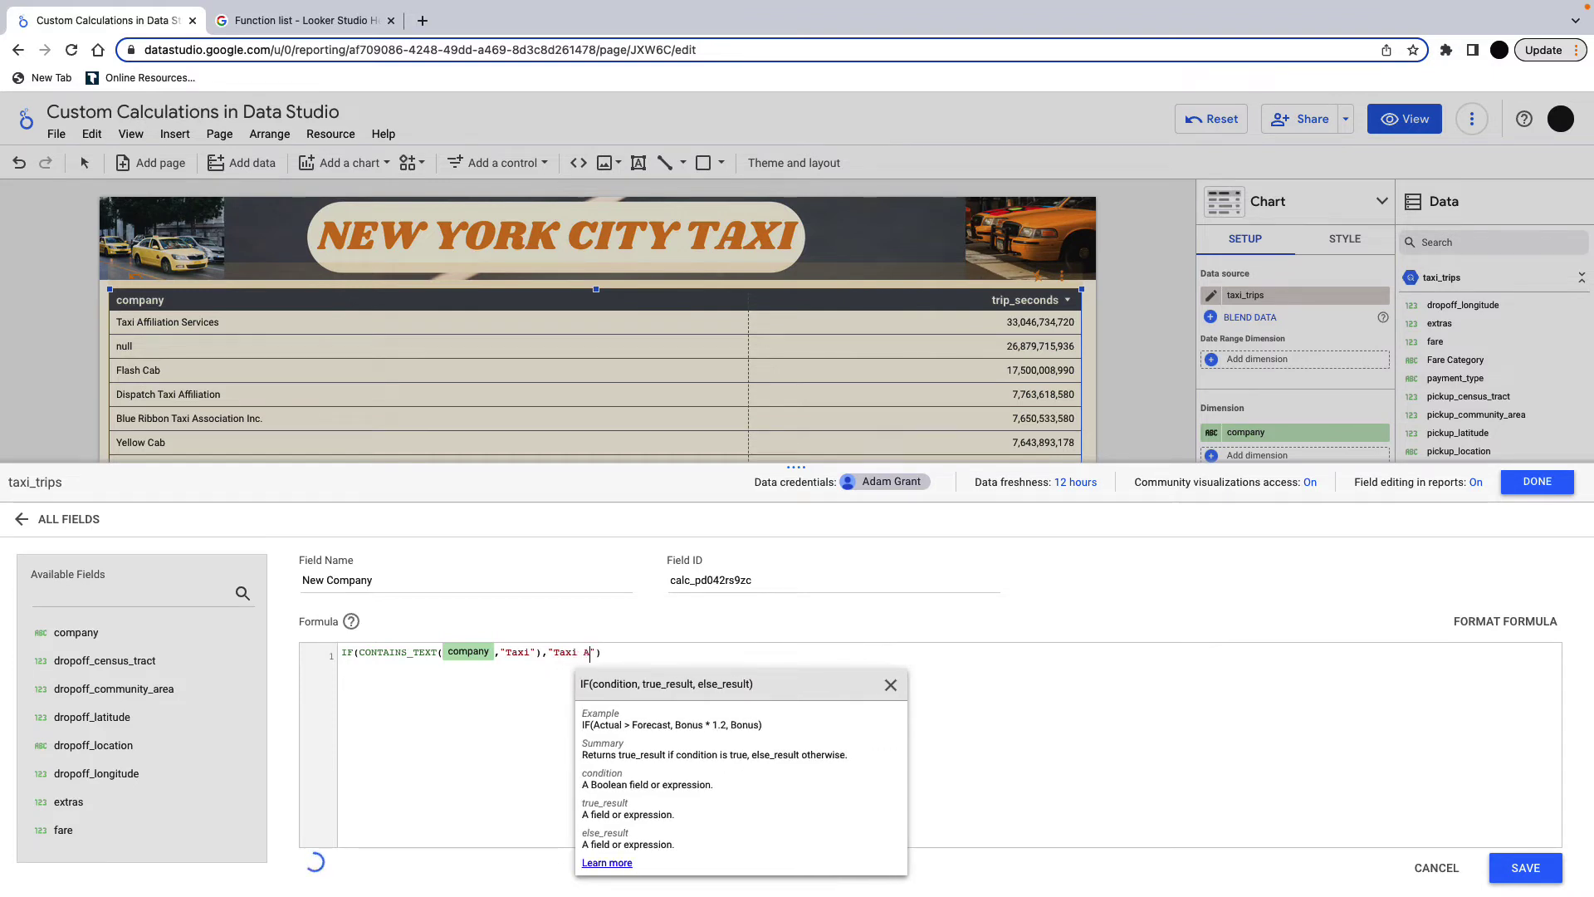
text(iation Se)
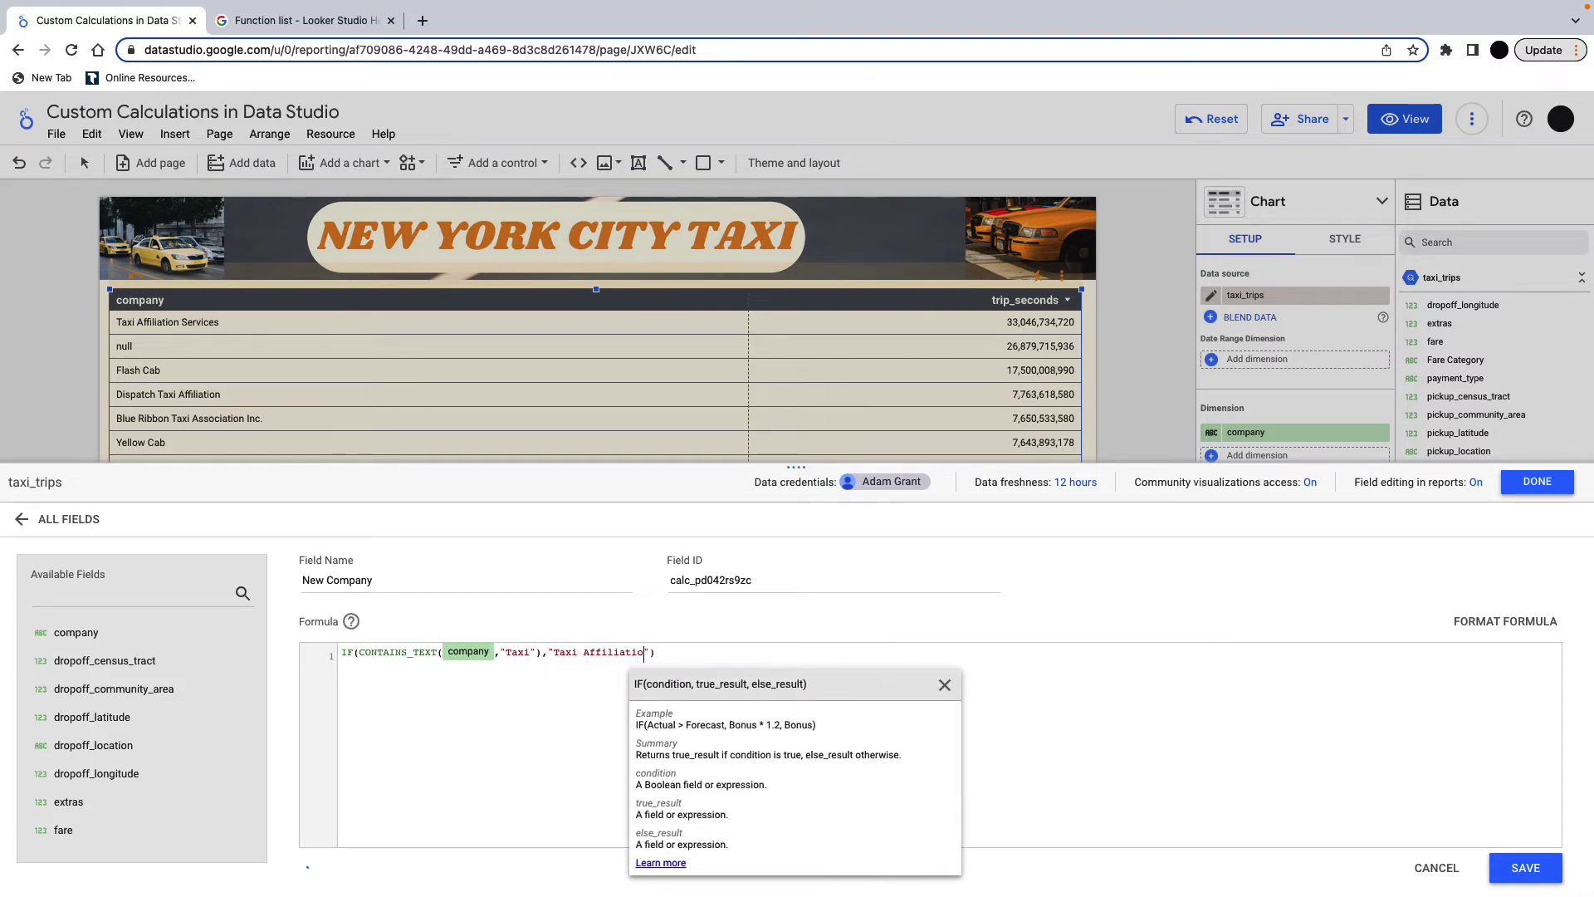
text(rvices", IF(CONTAINS_TEXT(company, "Cab)
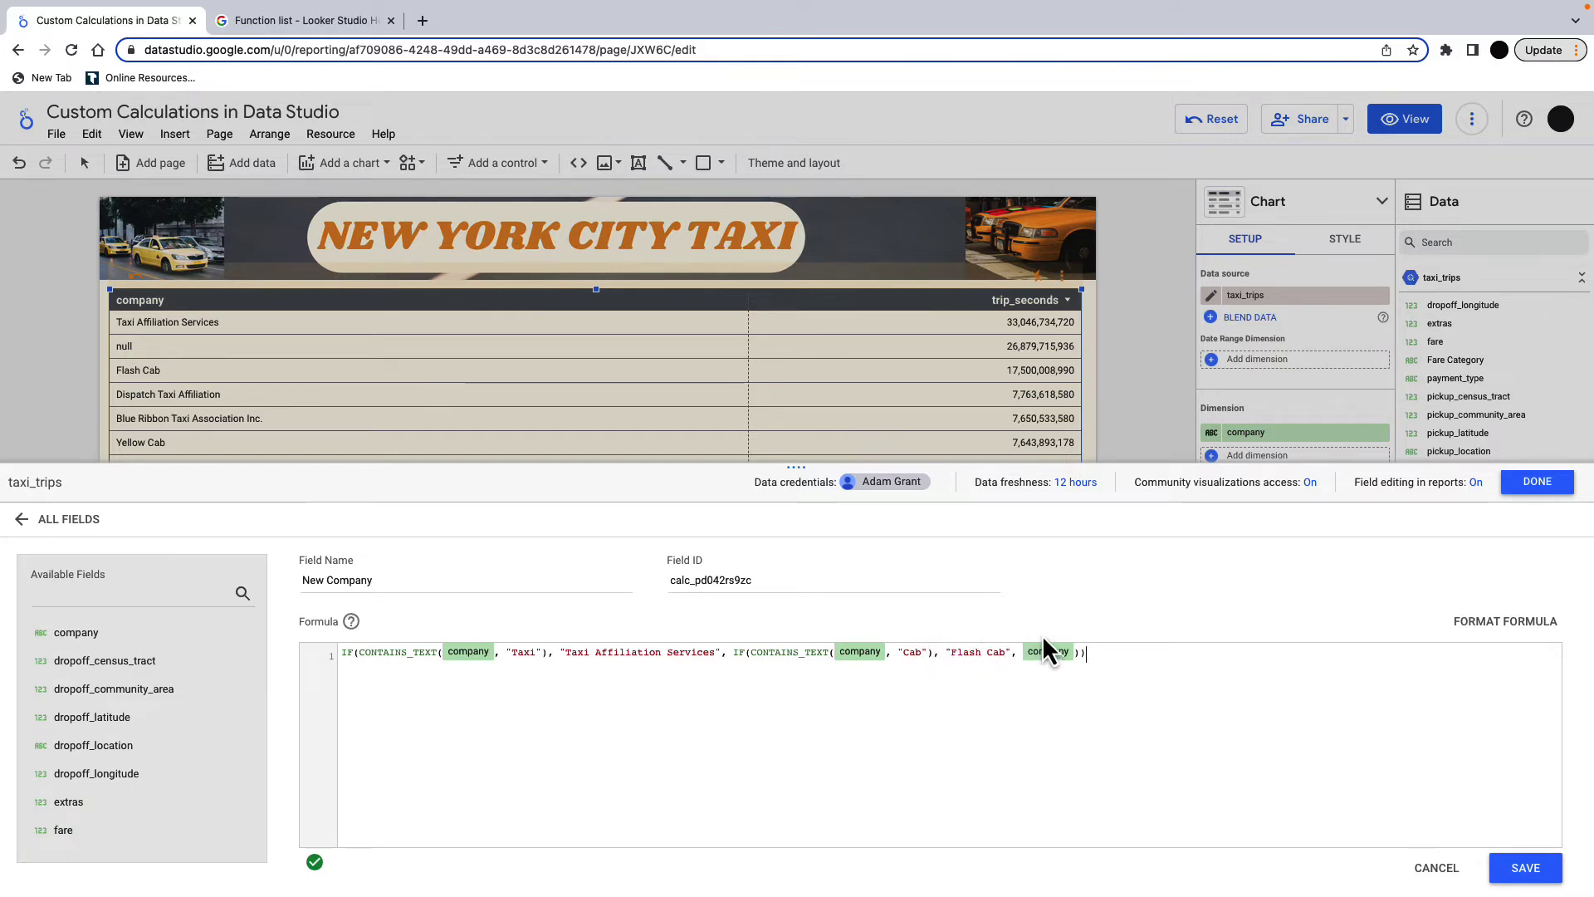
Save the nested IF formula mapping Taxi to Taxi Affiliation Services and Cab to Flash Cab.
click(1529, 875)
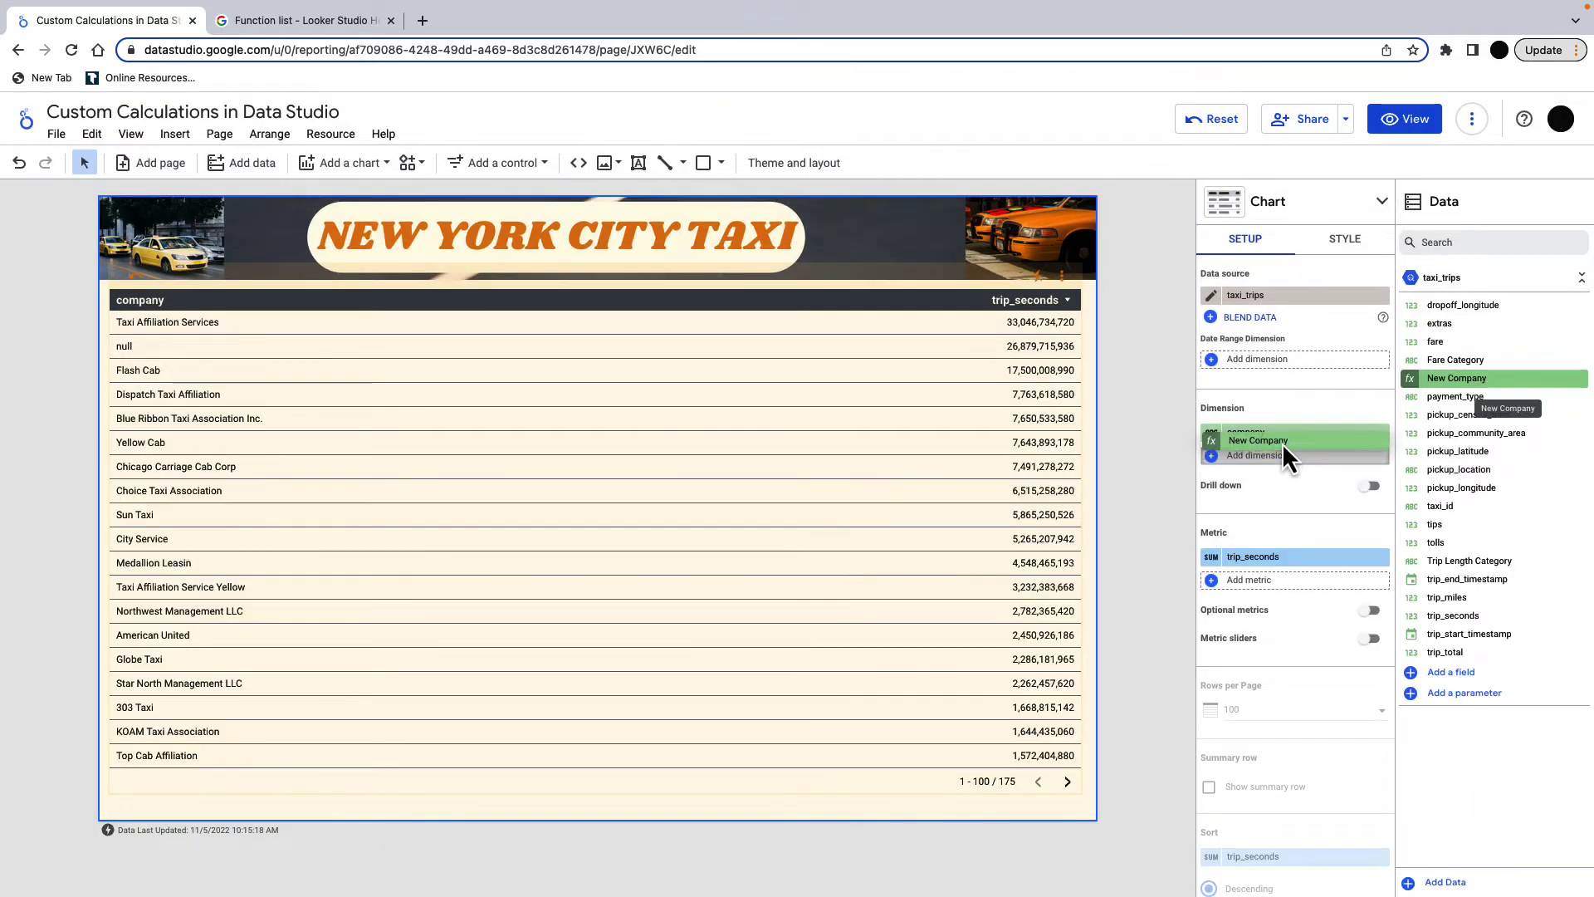
Add New Company to the table as a dimension below company.
drag(1283, 448, 1288, 446)
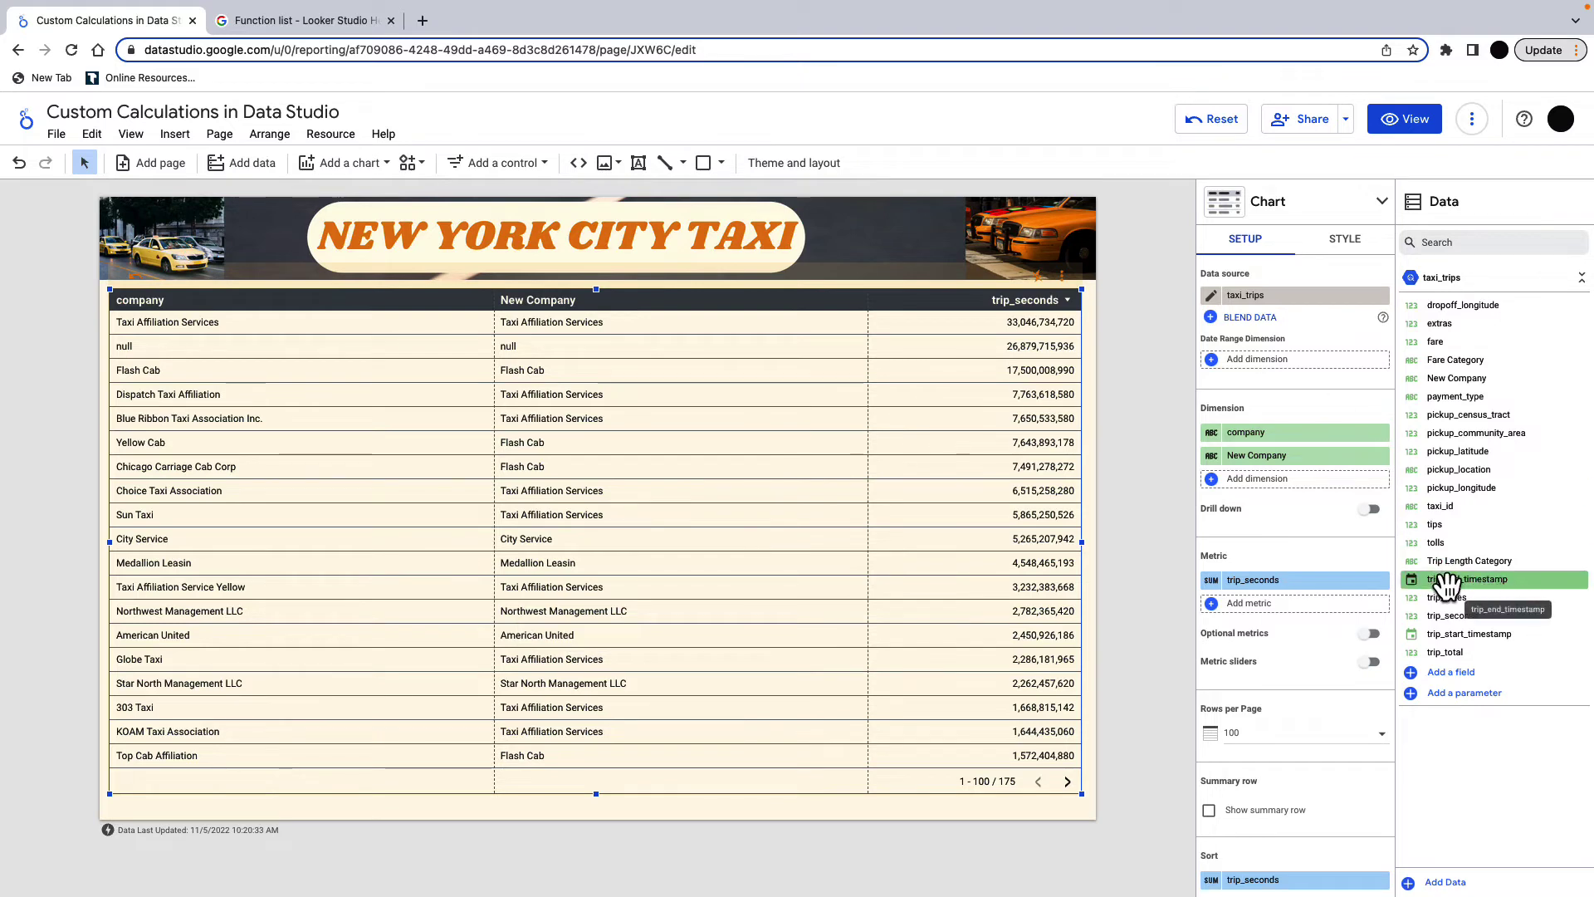
Create and save a '2 Comps' field with CONCAT(company, " ", New Company).
click(1461, 674)
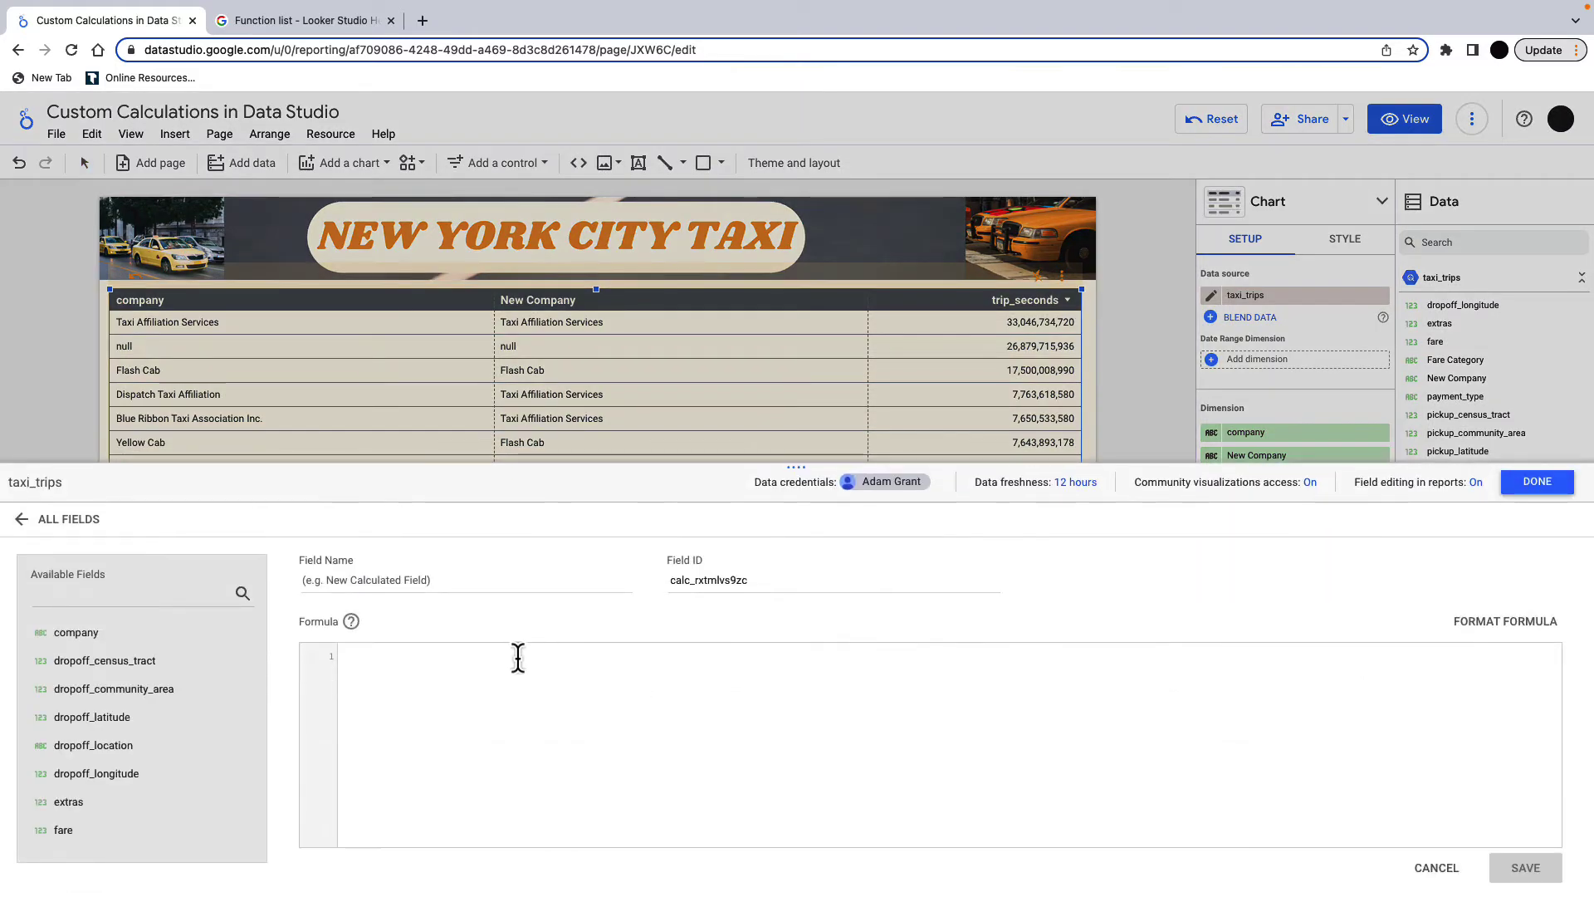
click(518, 657)
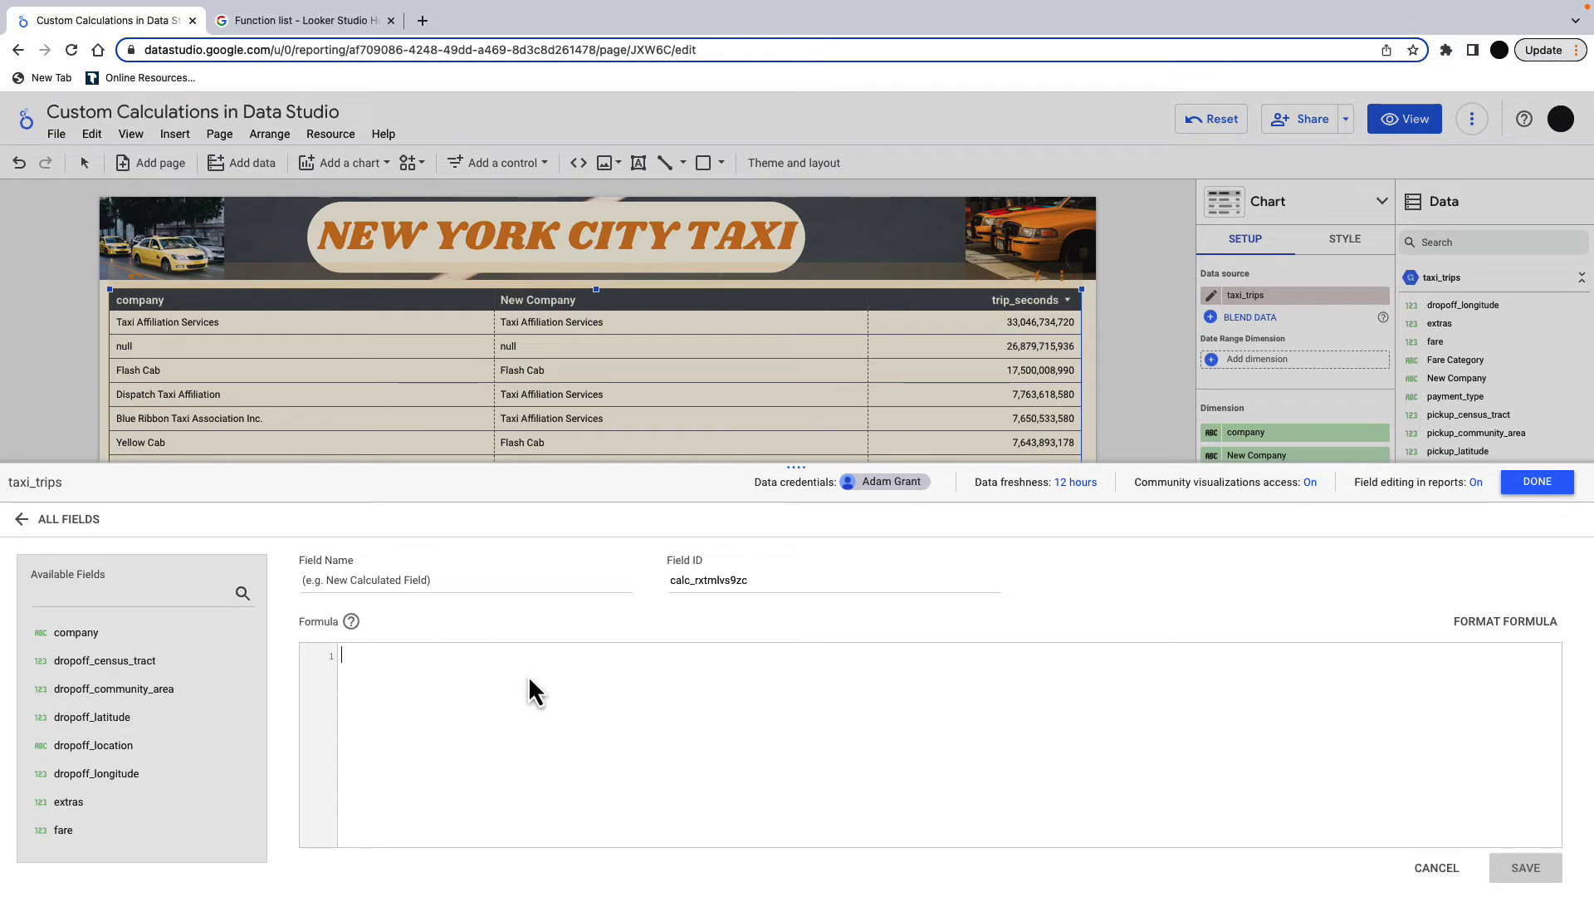
text(Conc)
key(Return)
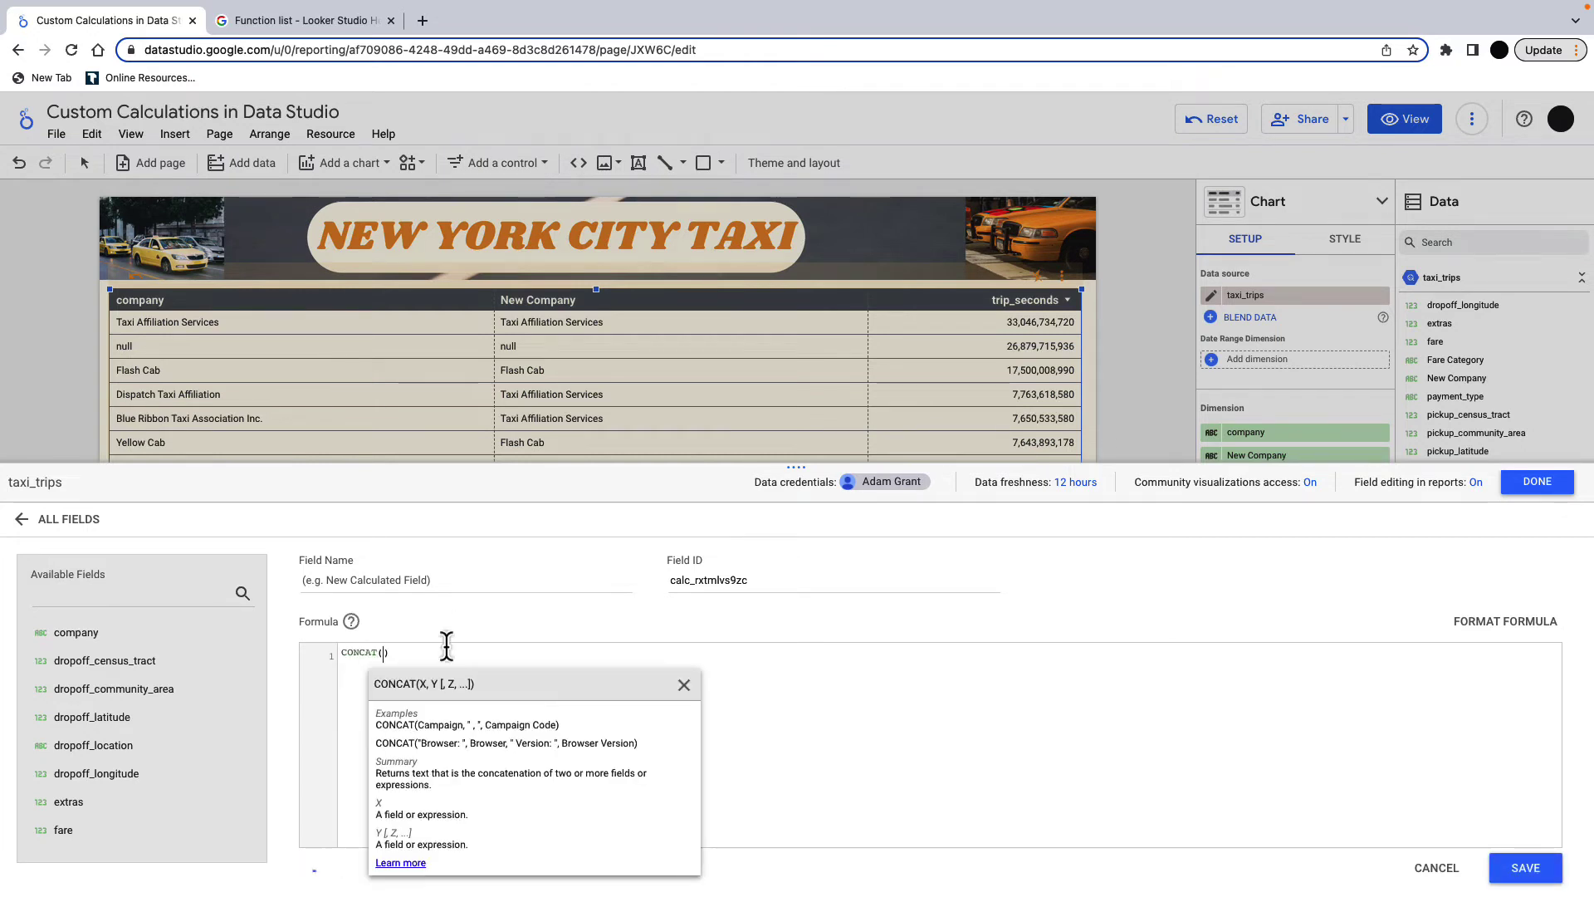
text(co)
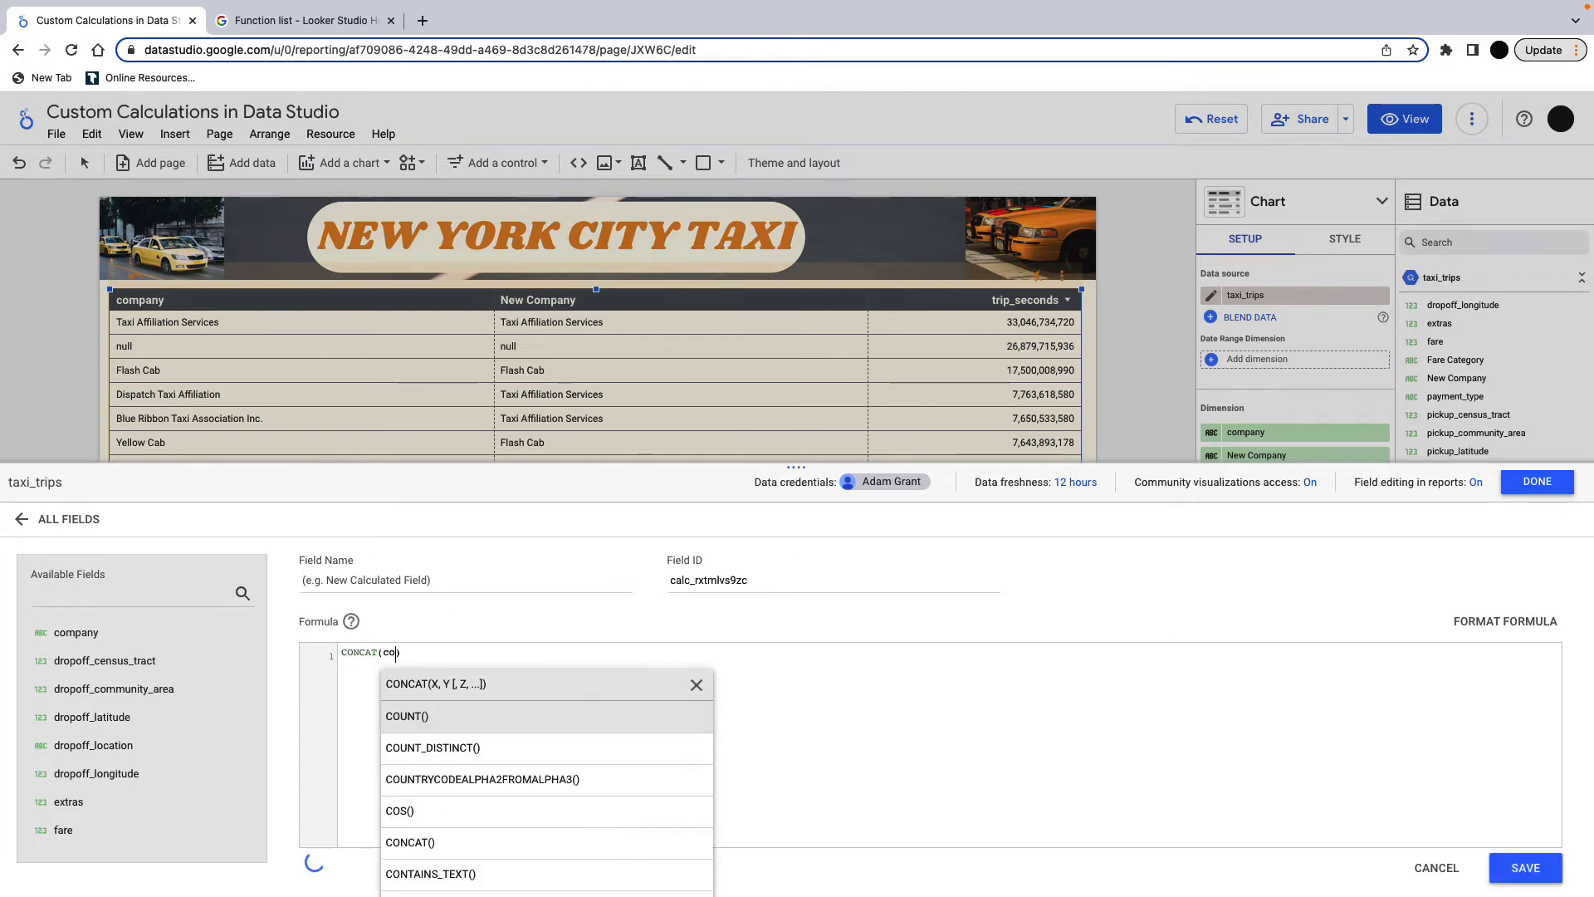
text(mpany, " ")
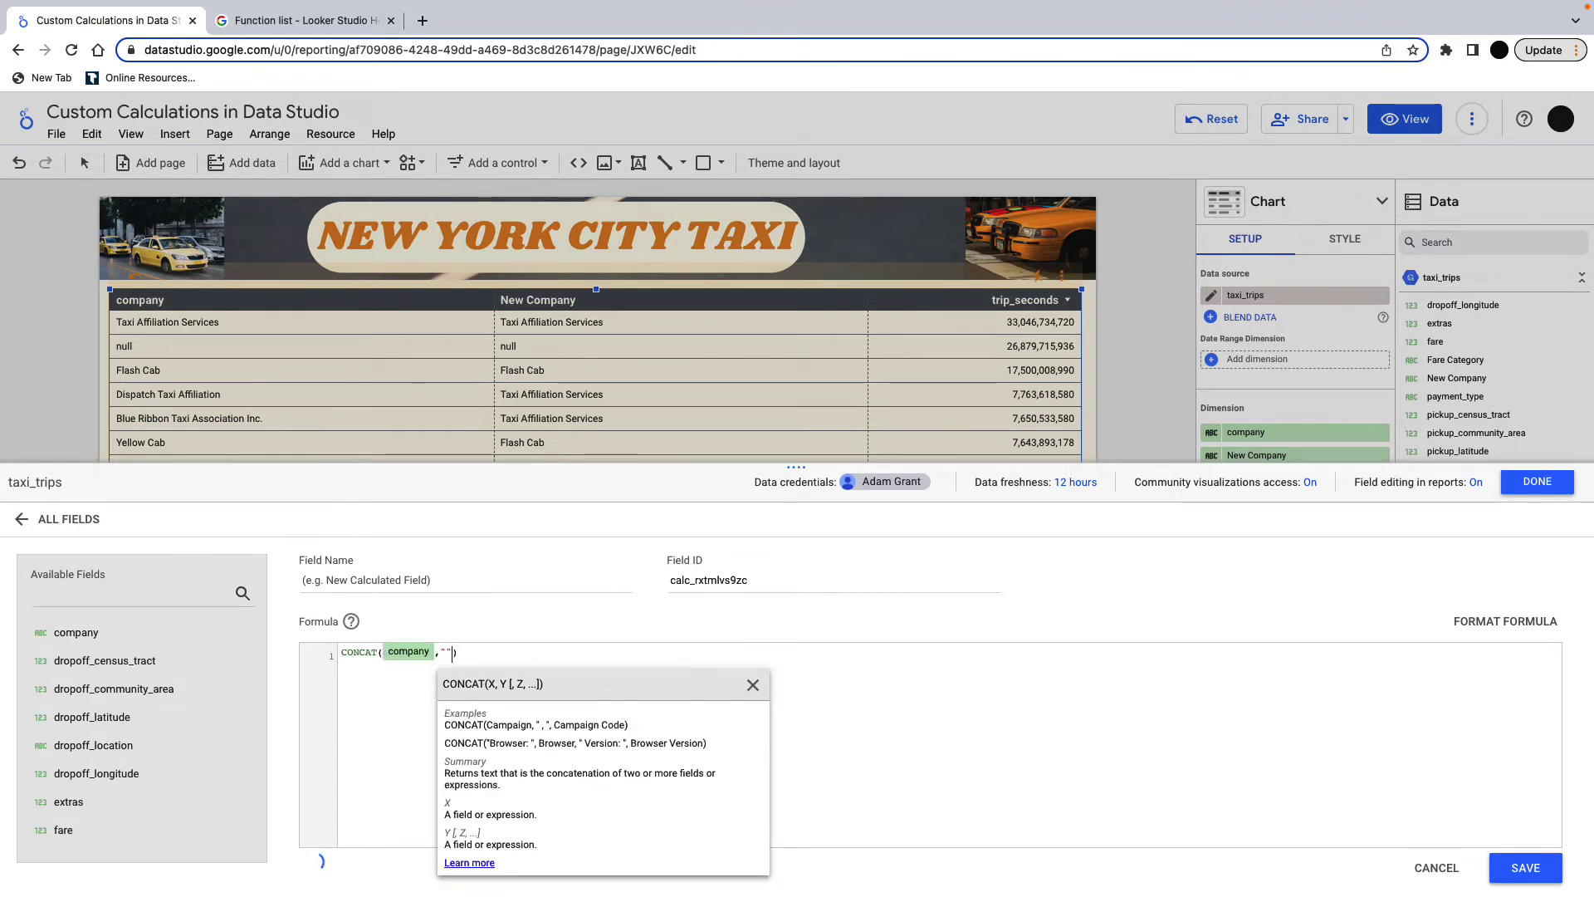
text( ,)
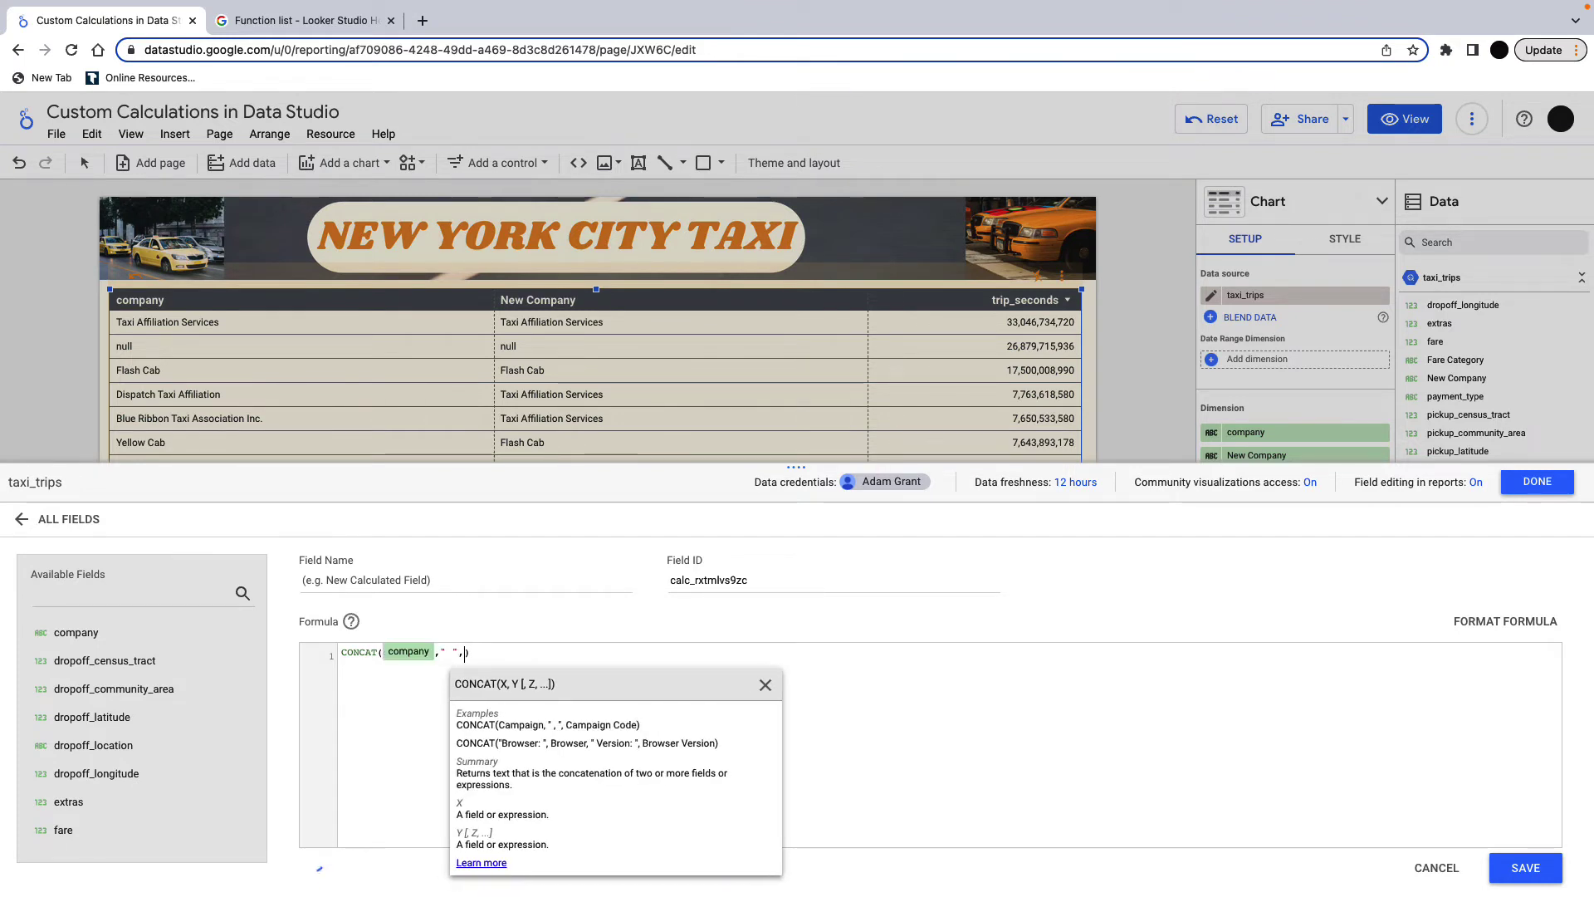
text(new)
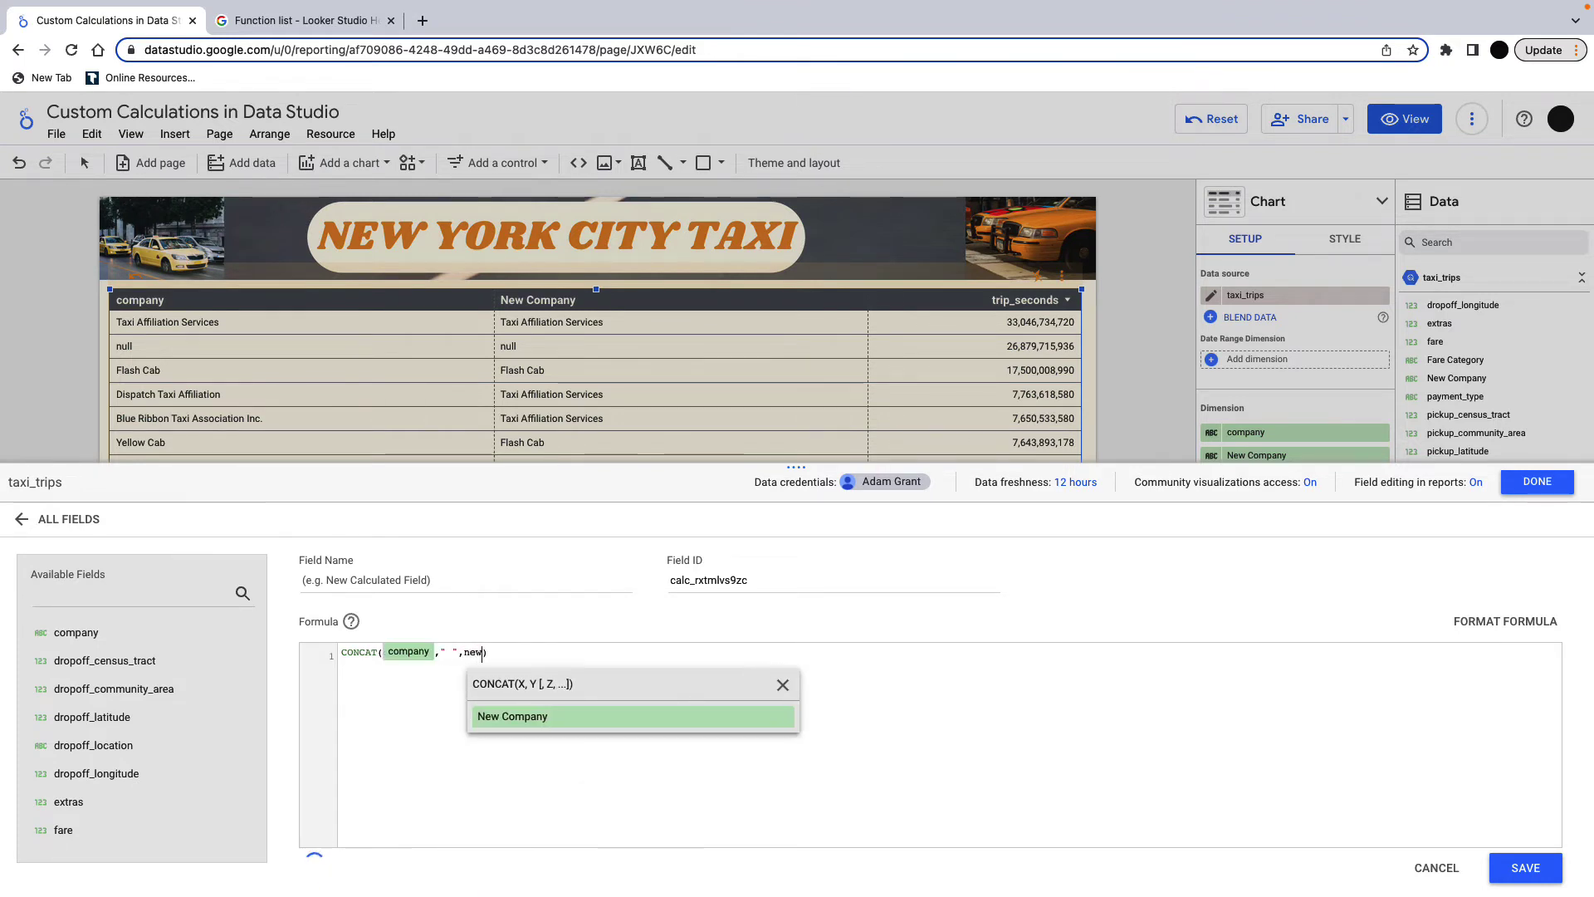
click(558, 721)
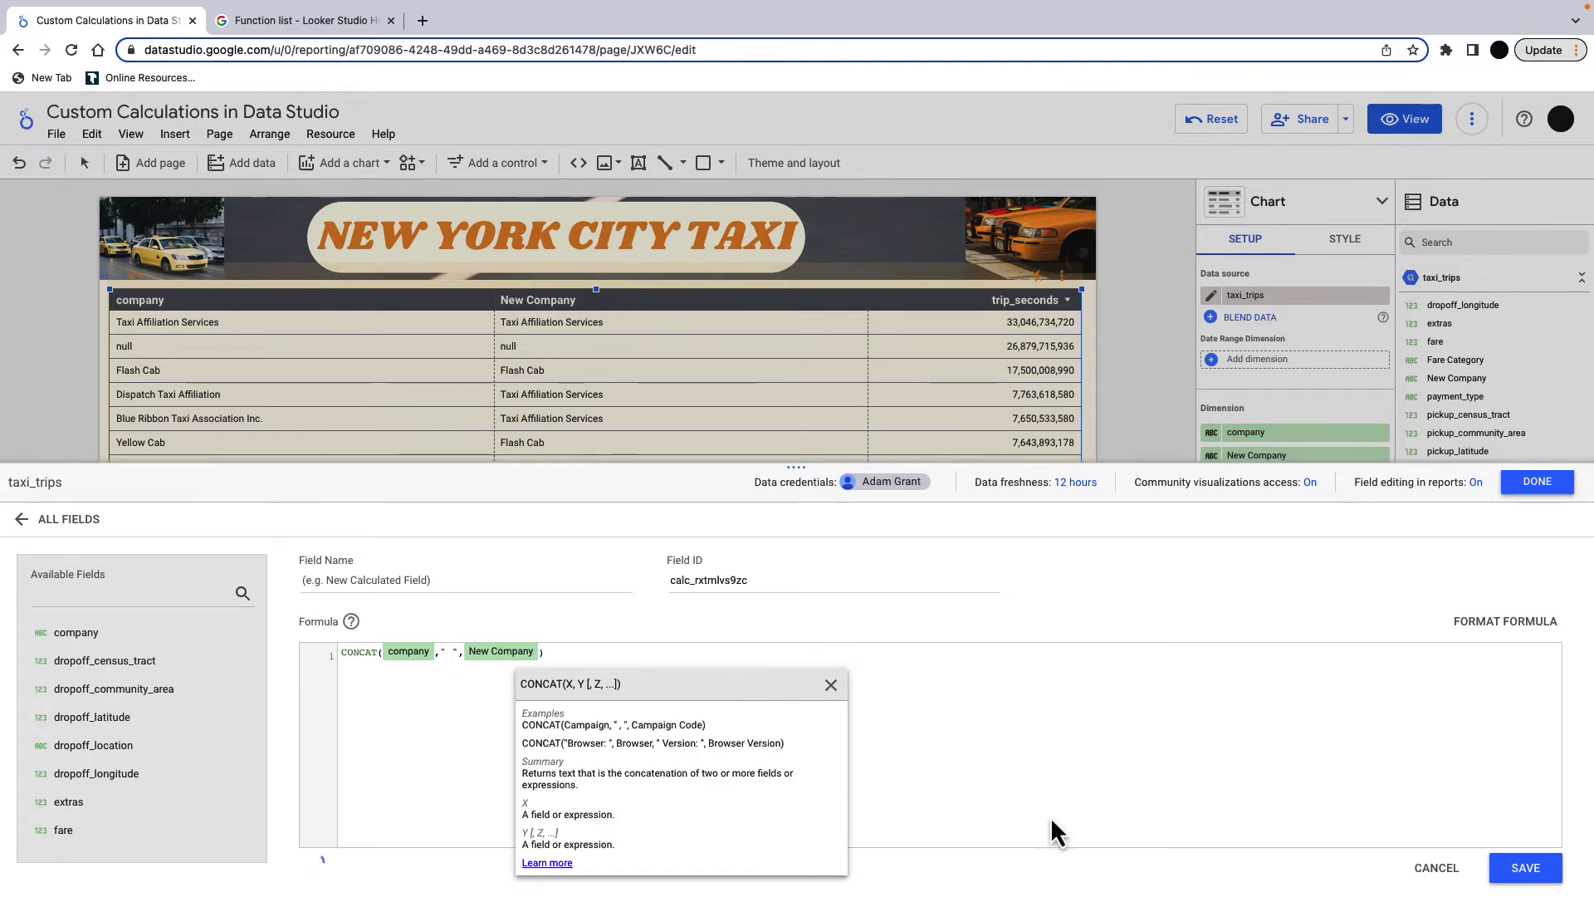
click(1524, 868)
click(461, 580)
text(2 Comps)
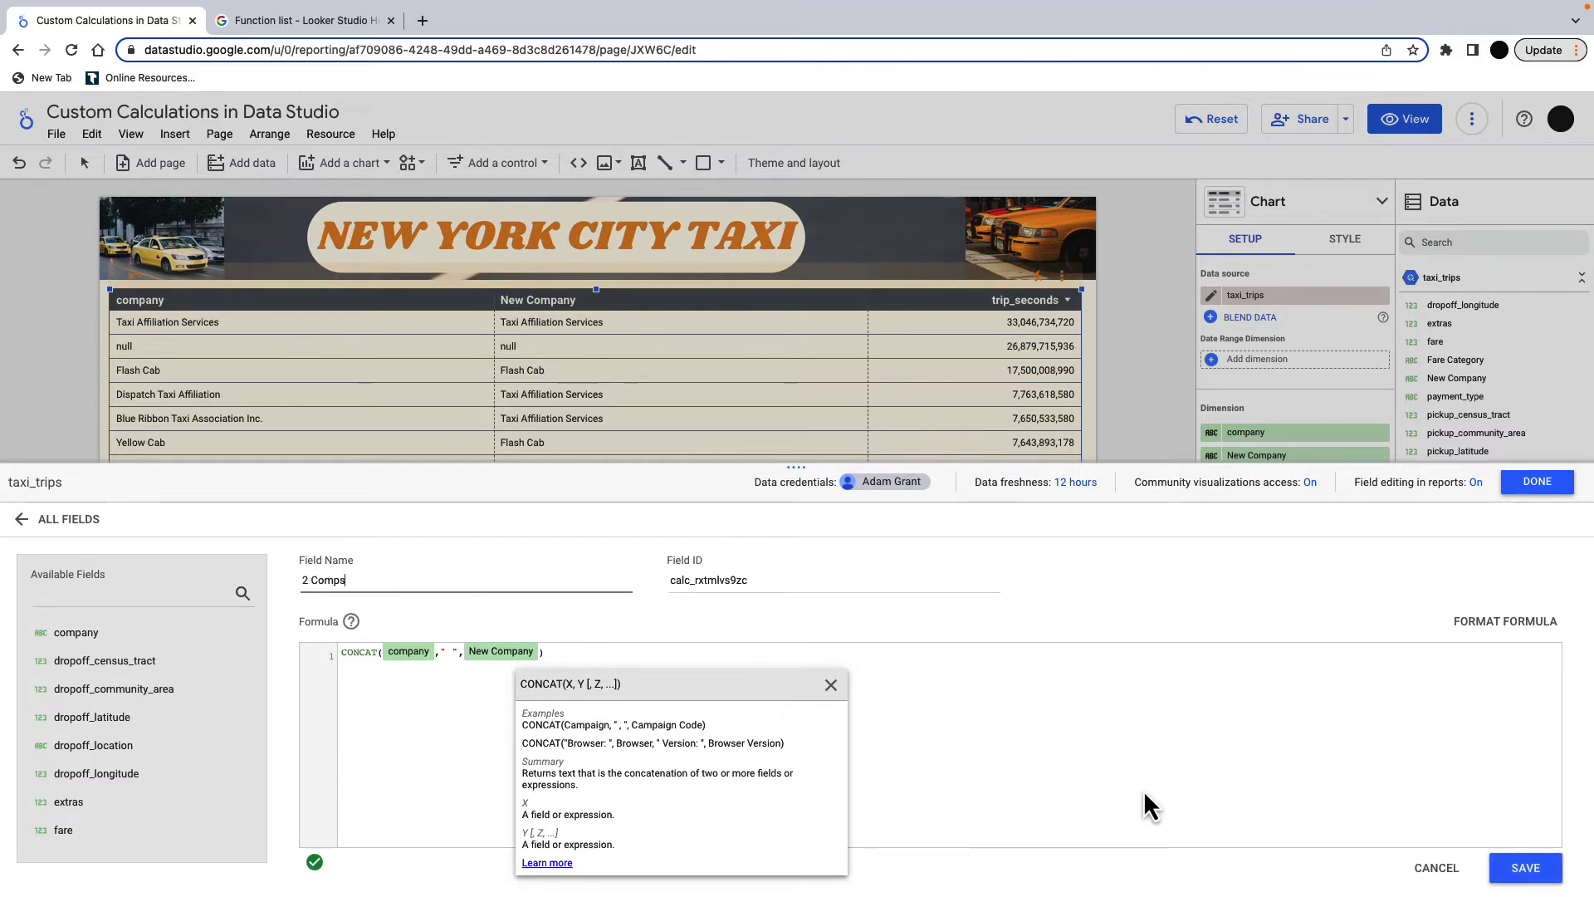
click(1526, 869)
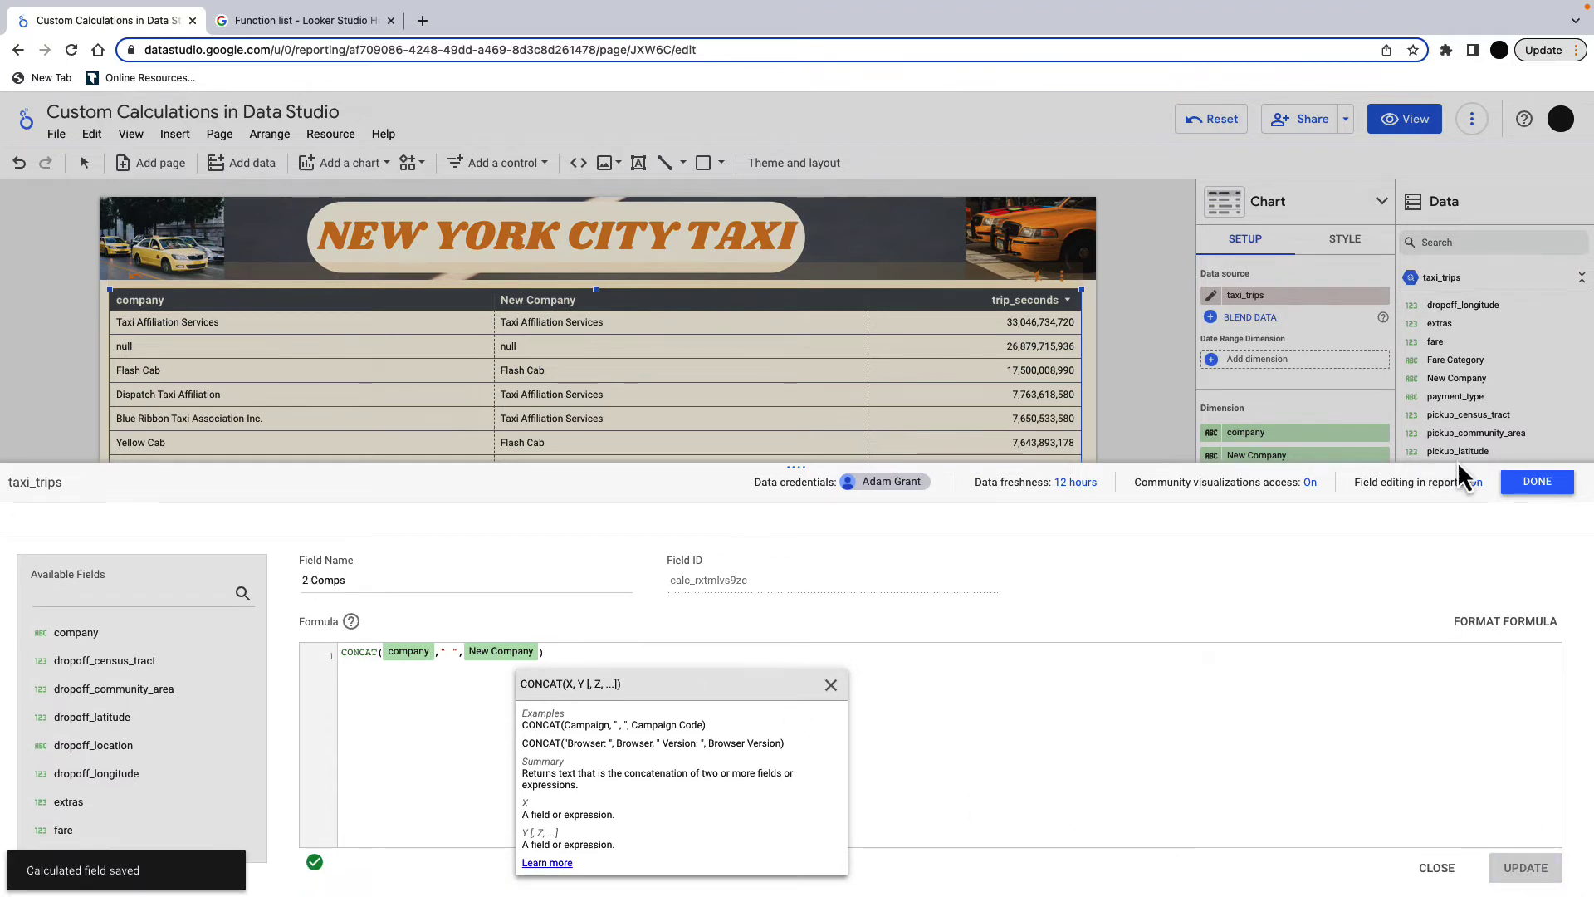
Add 2 Comps to the table, autofit its column, then remove the 2 Comps and New Company columns.
click(1537, 485)
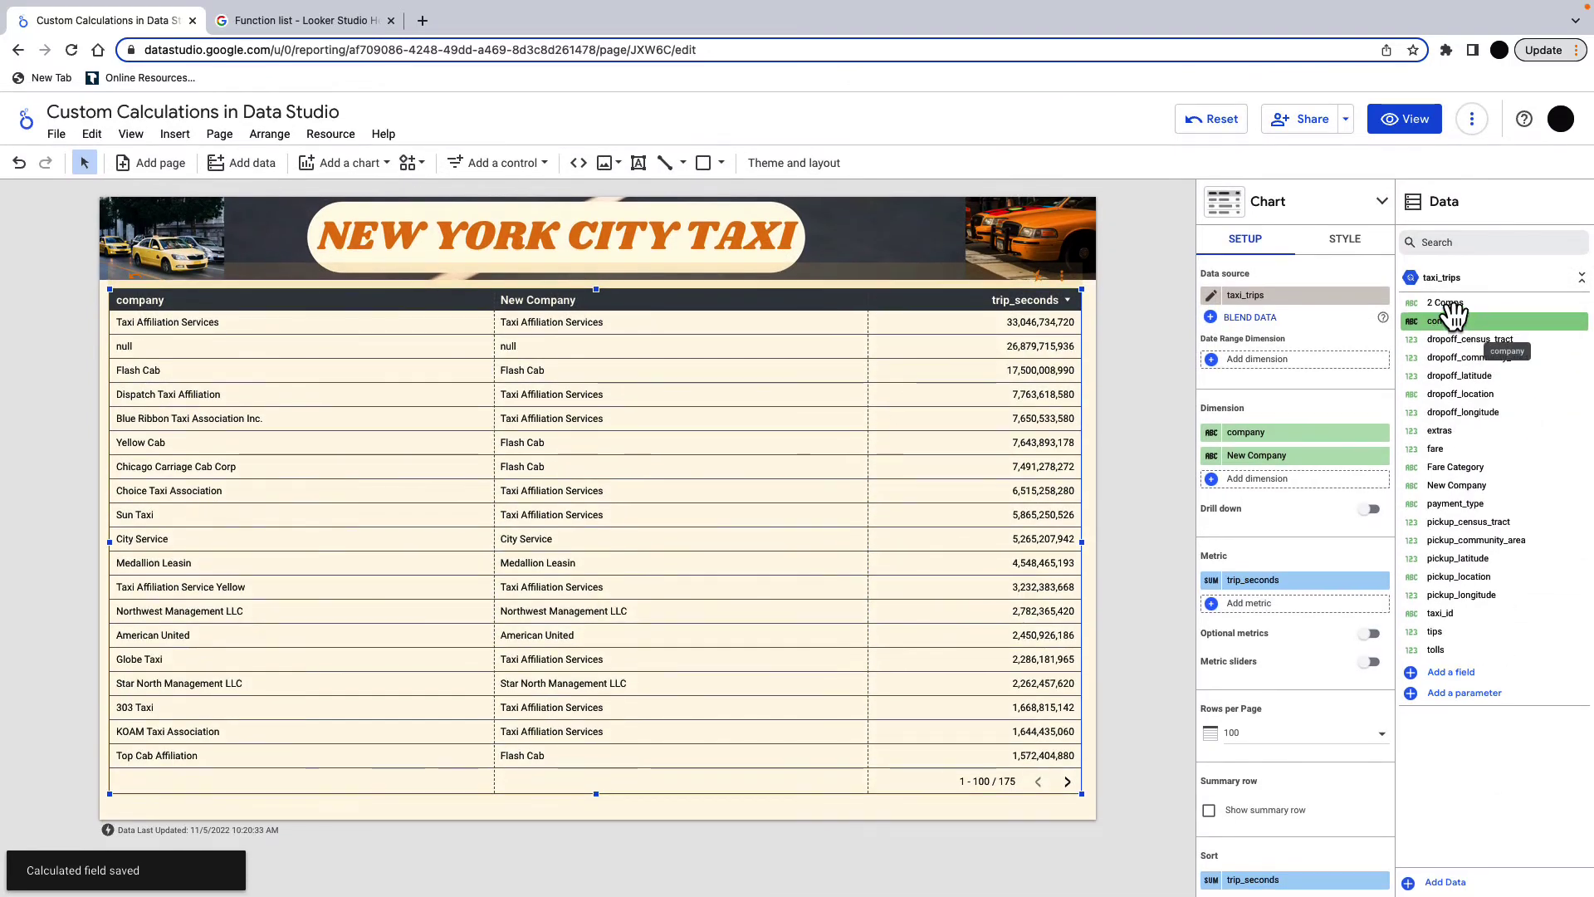
drag(1448, 307, 1295, 503)
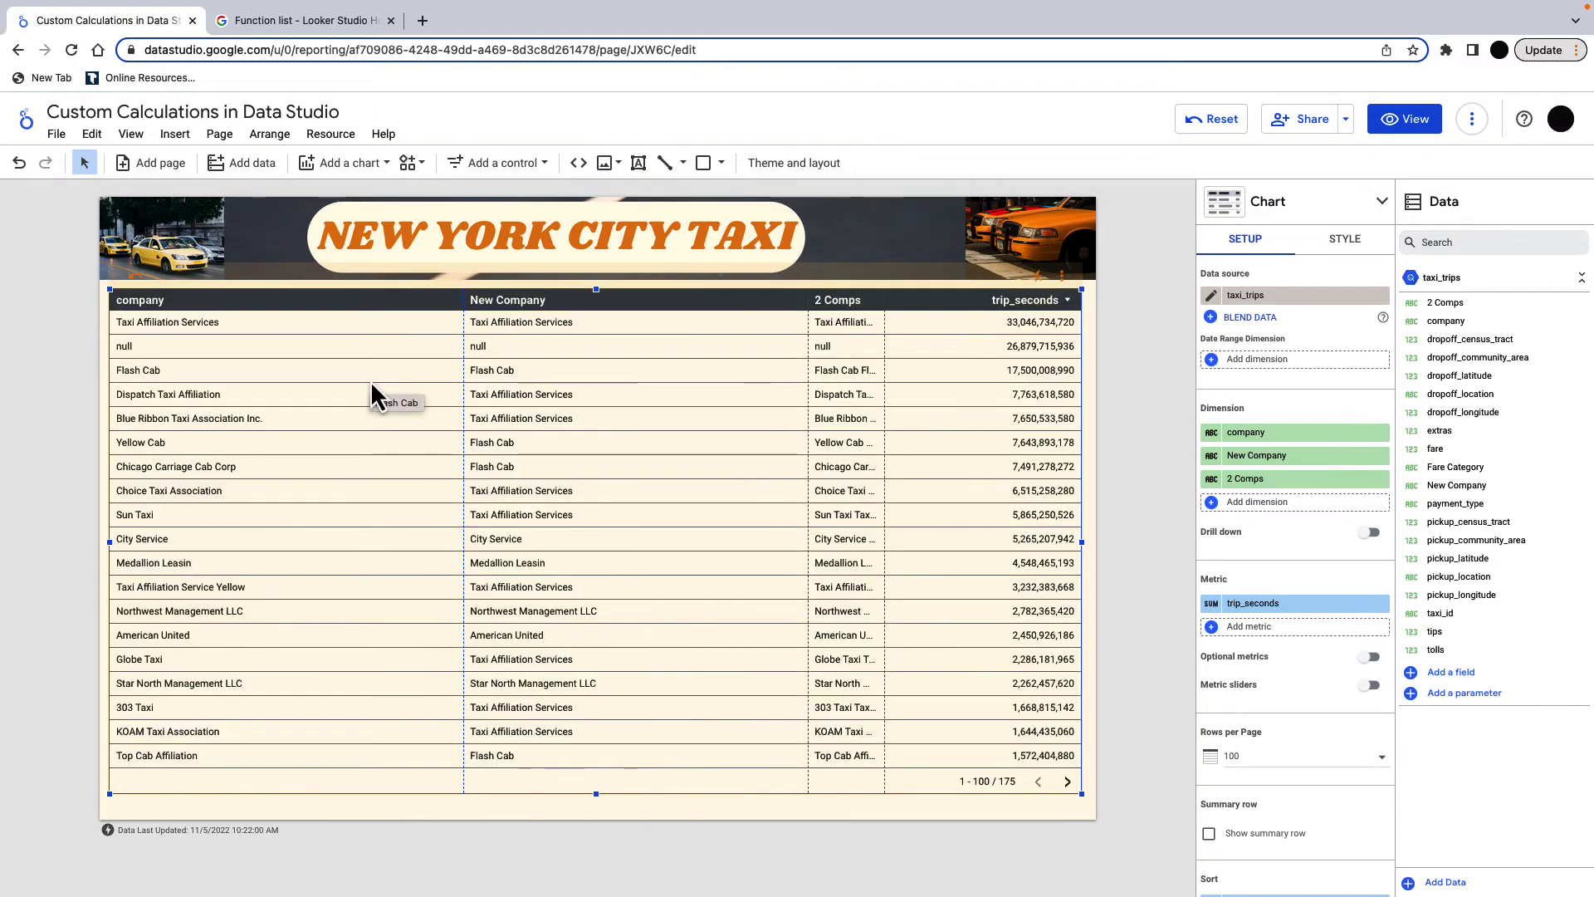
double_click(882, 298)
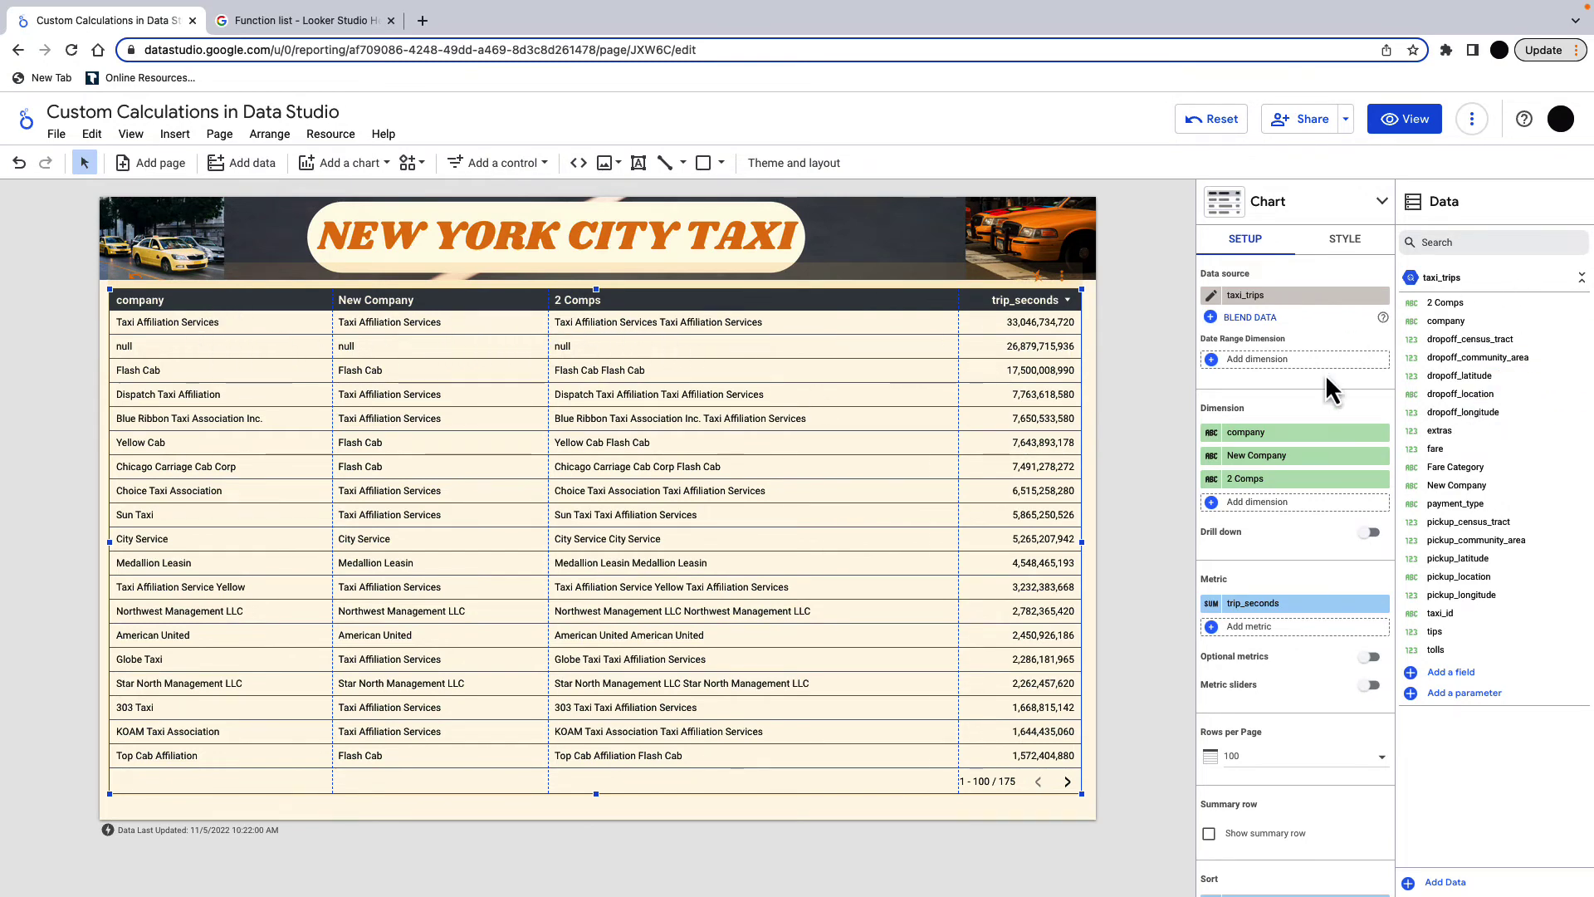
click(1381, 479)
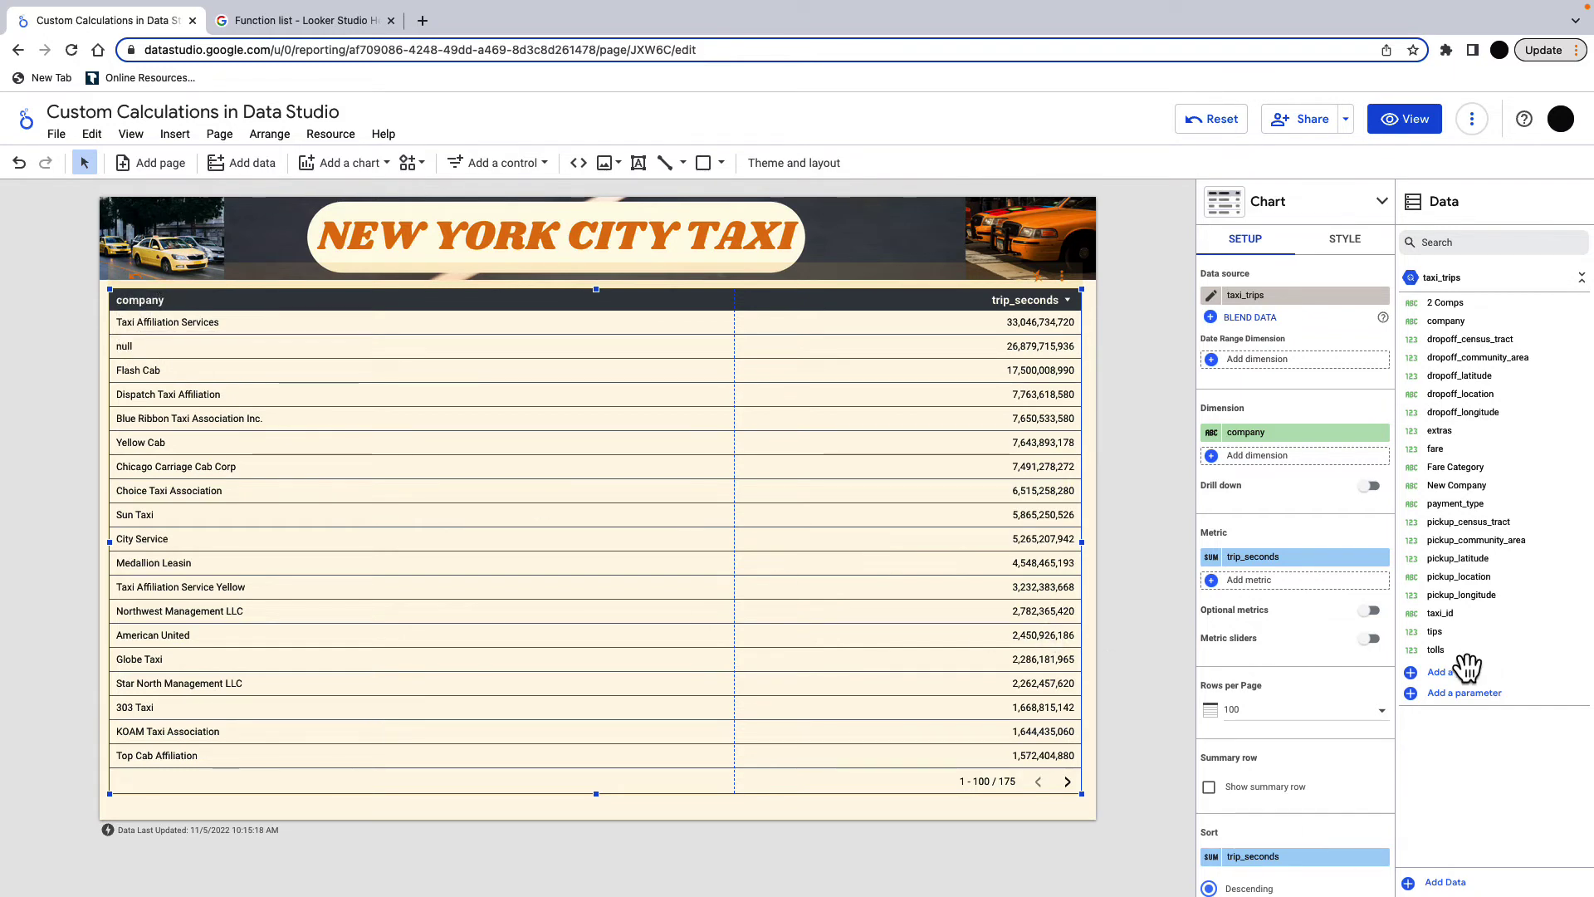
Start another calculated field with the formula REPLACE(company,'Taxi','Cab').
click(1439, 671)
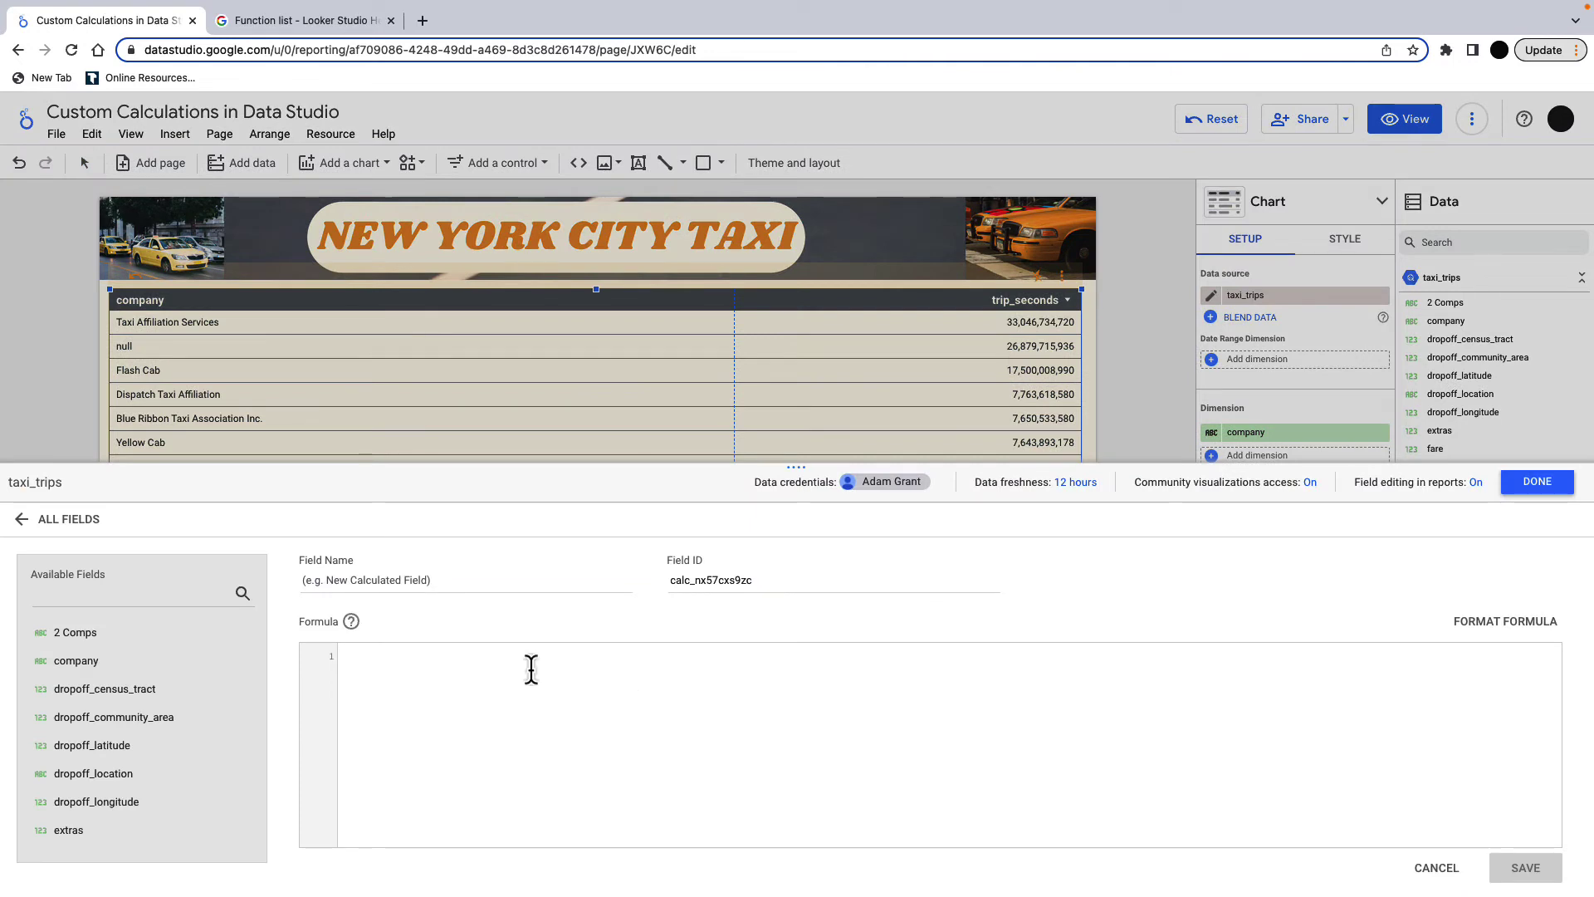
text(Repla)
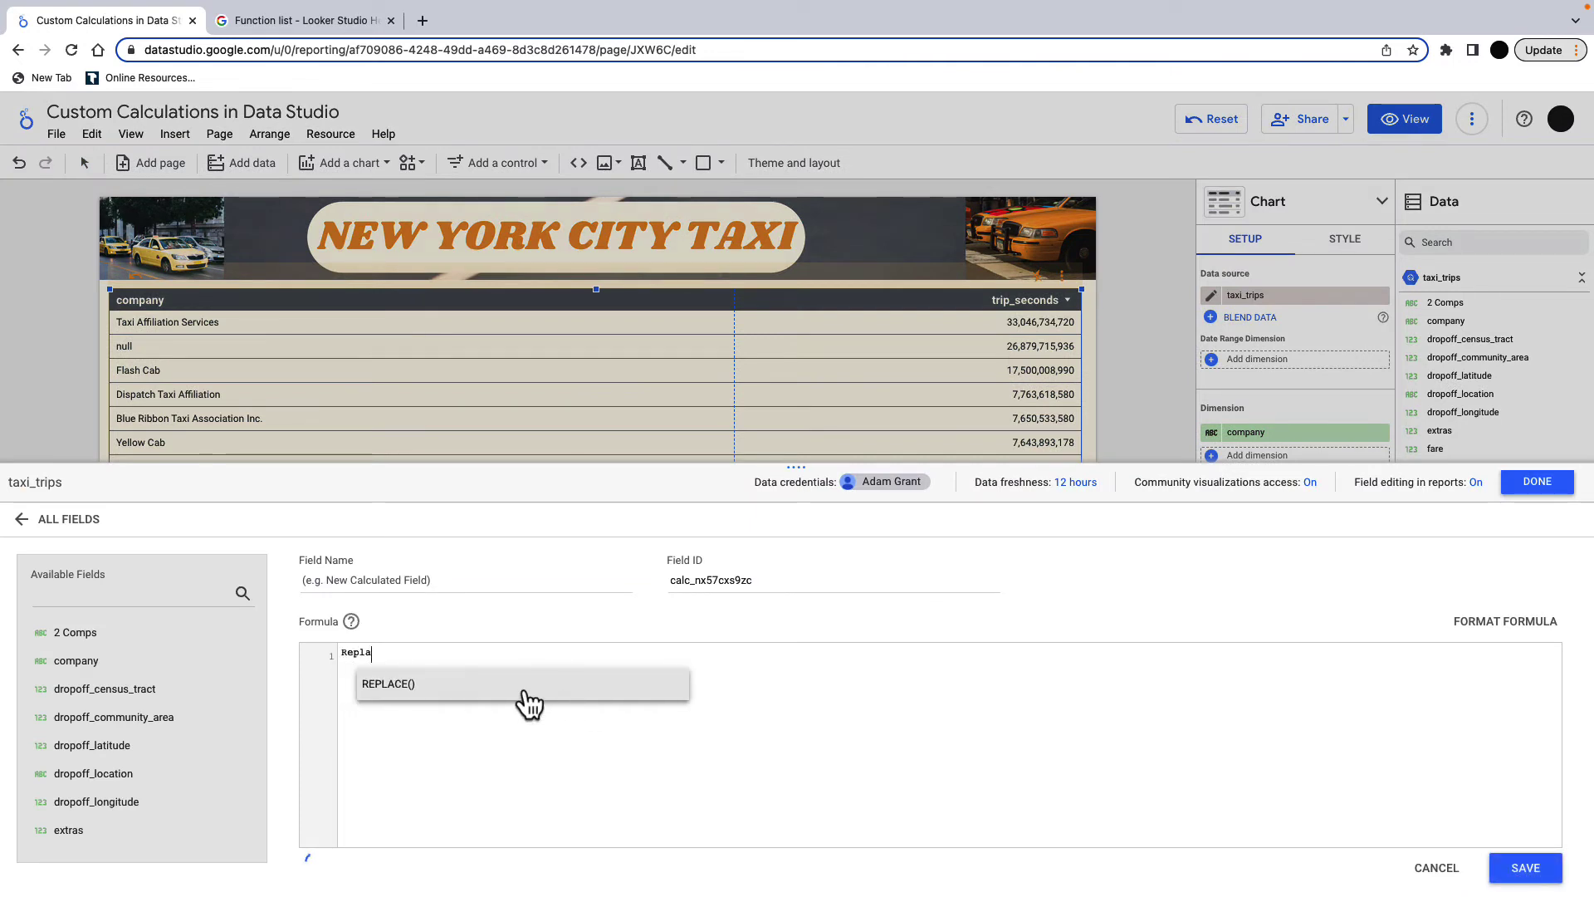
click(525, 691)
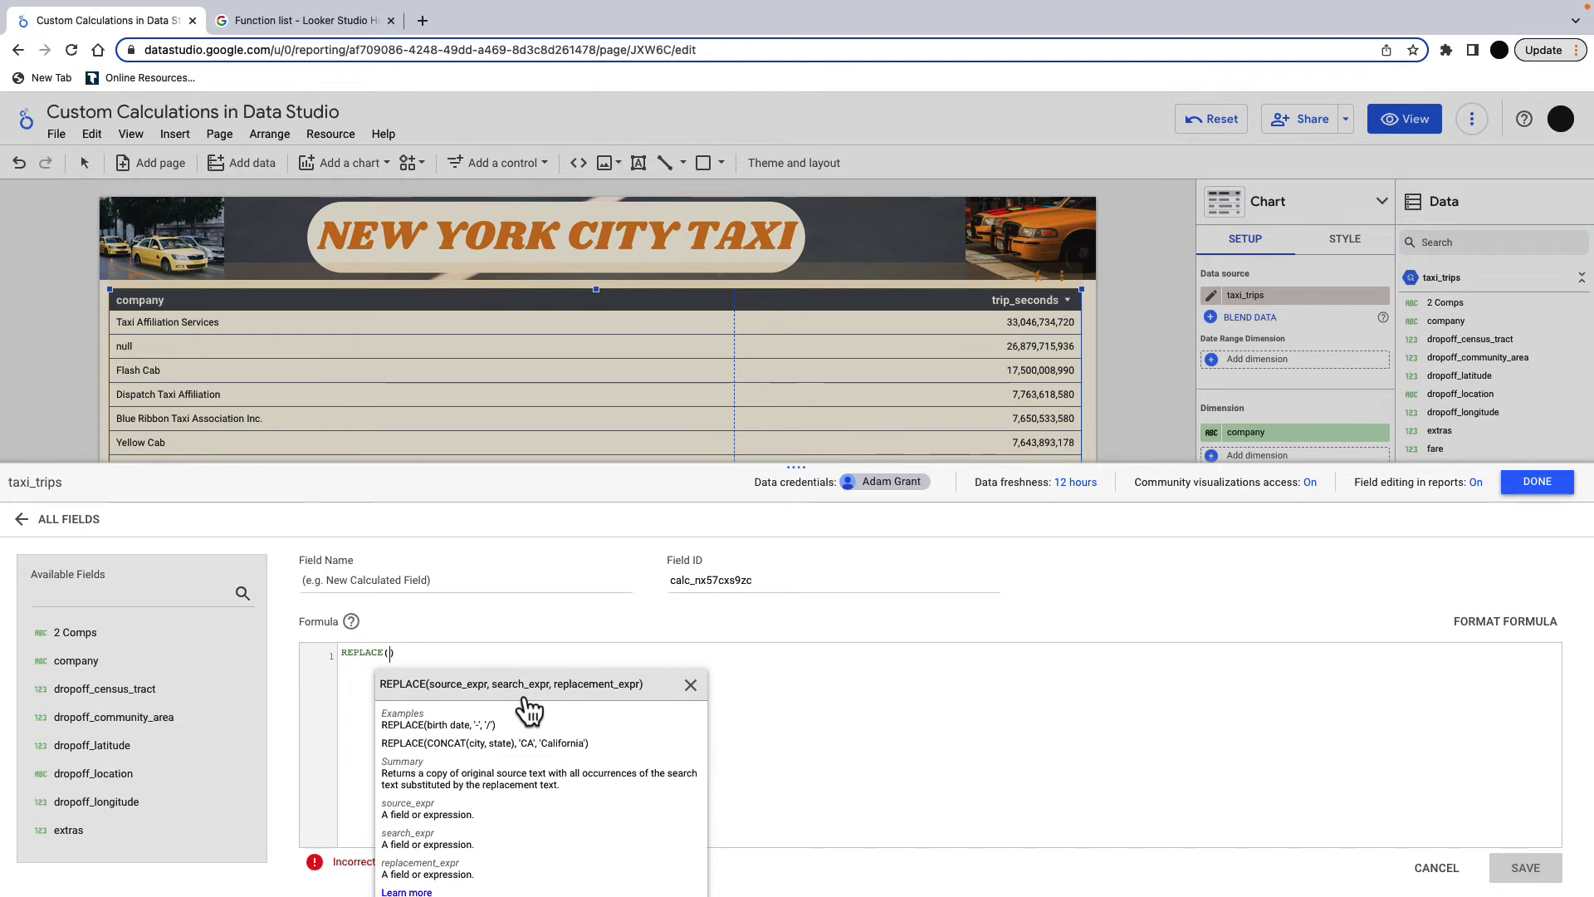
text(compan)
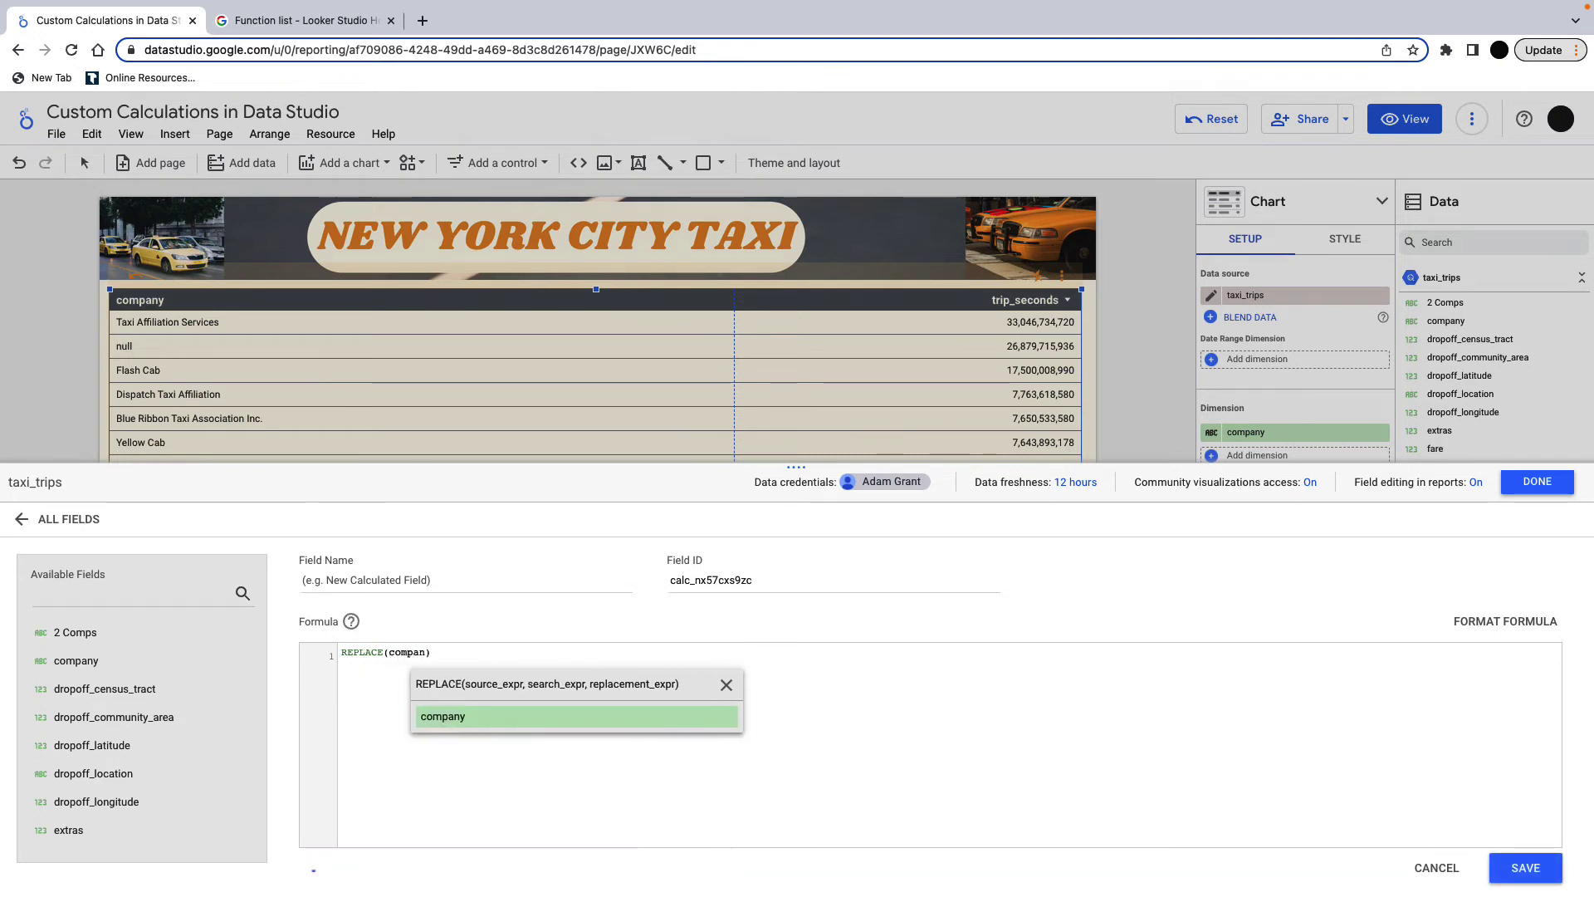
key(Return)
text(,)
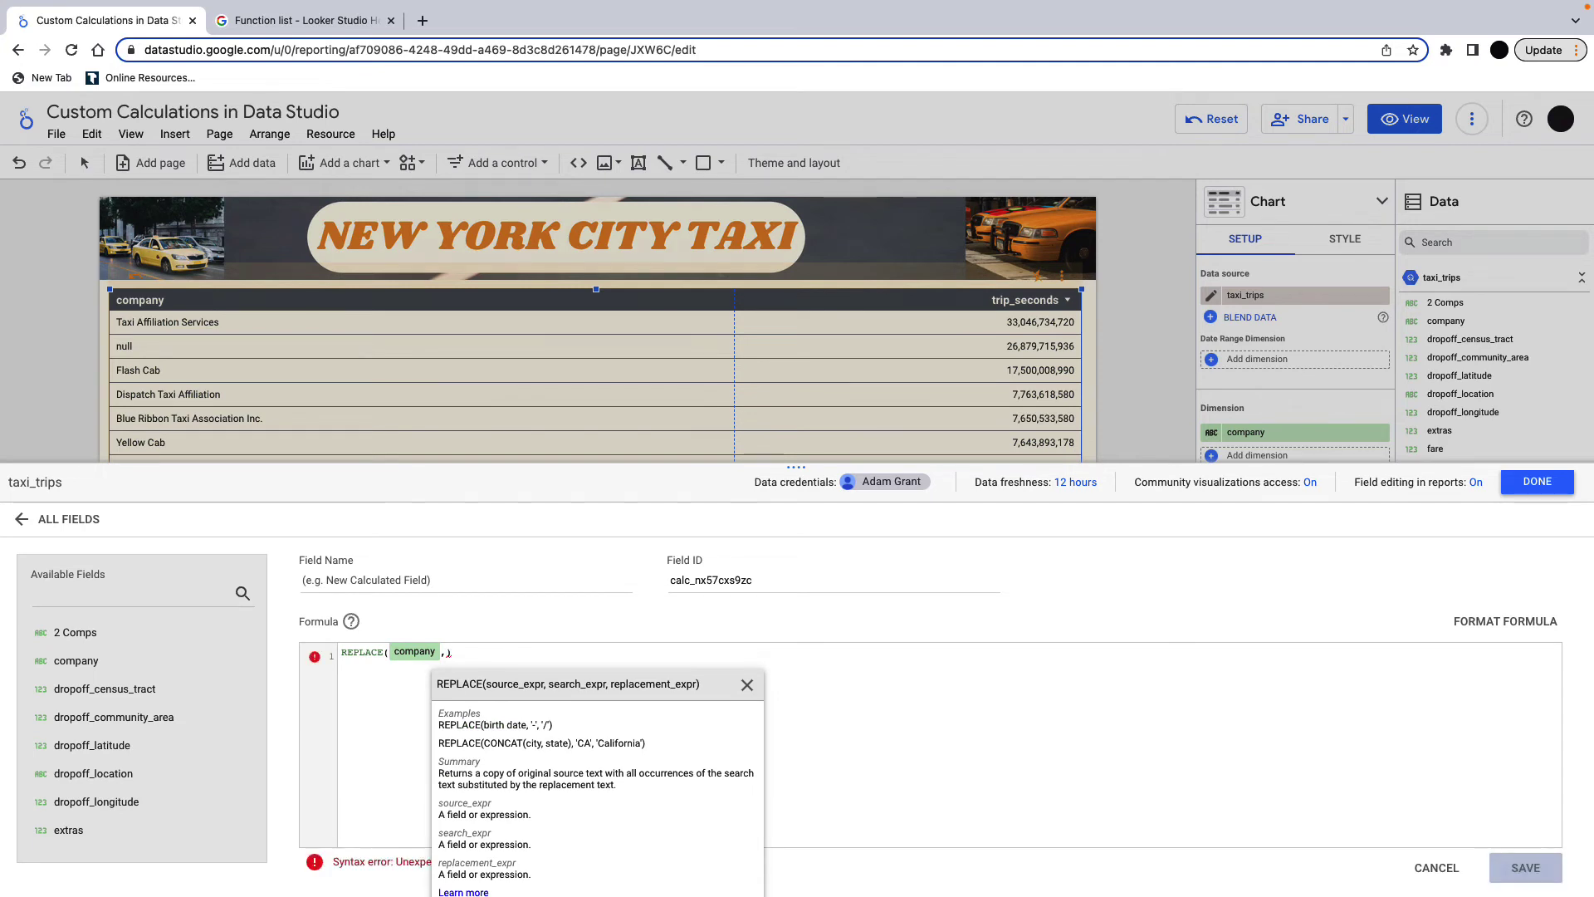
text( 'Taxi)
text(,)
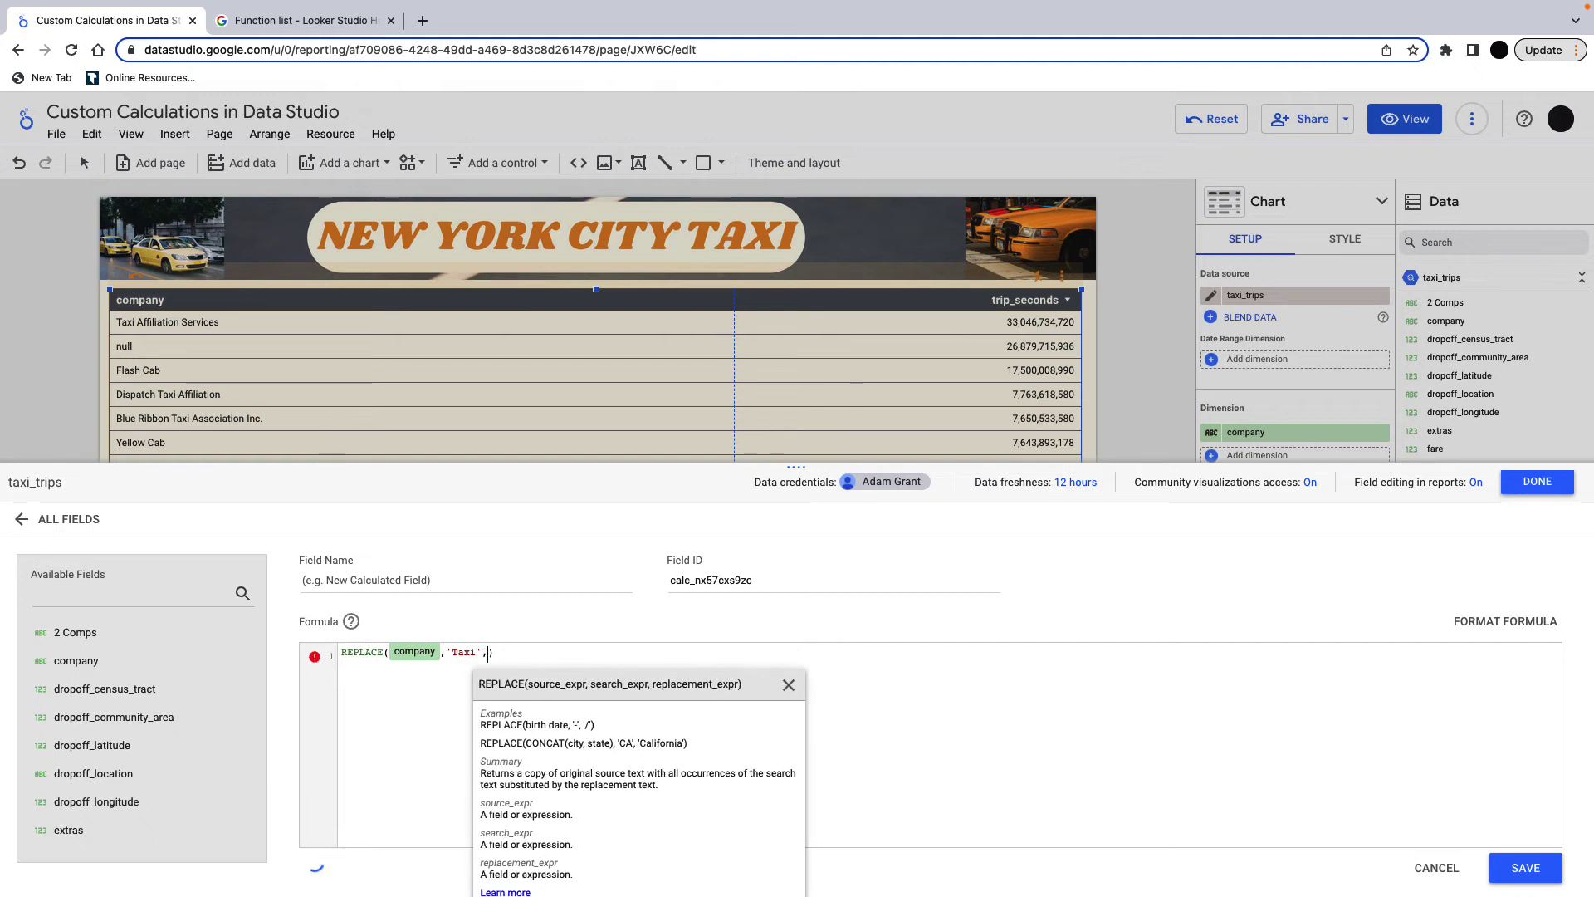
text('Cab)
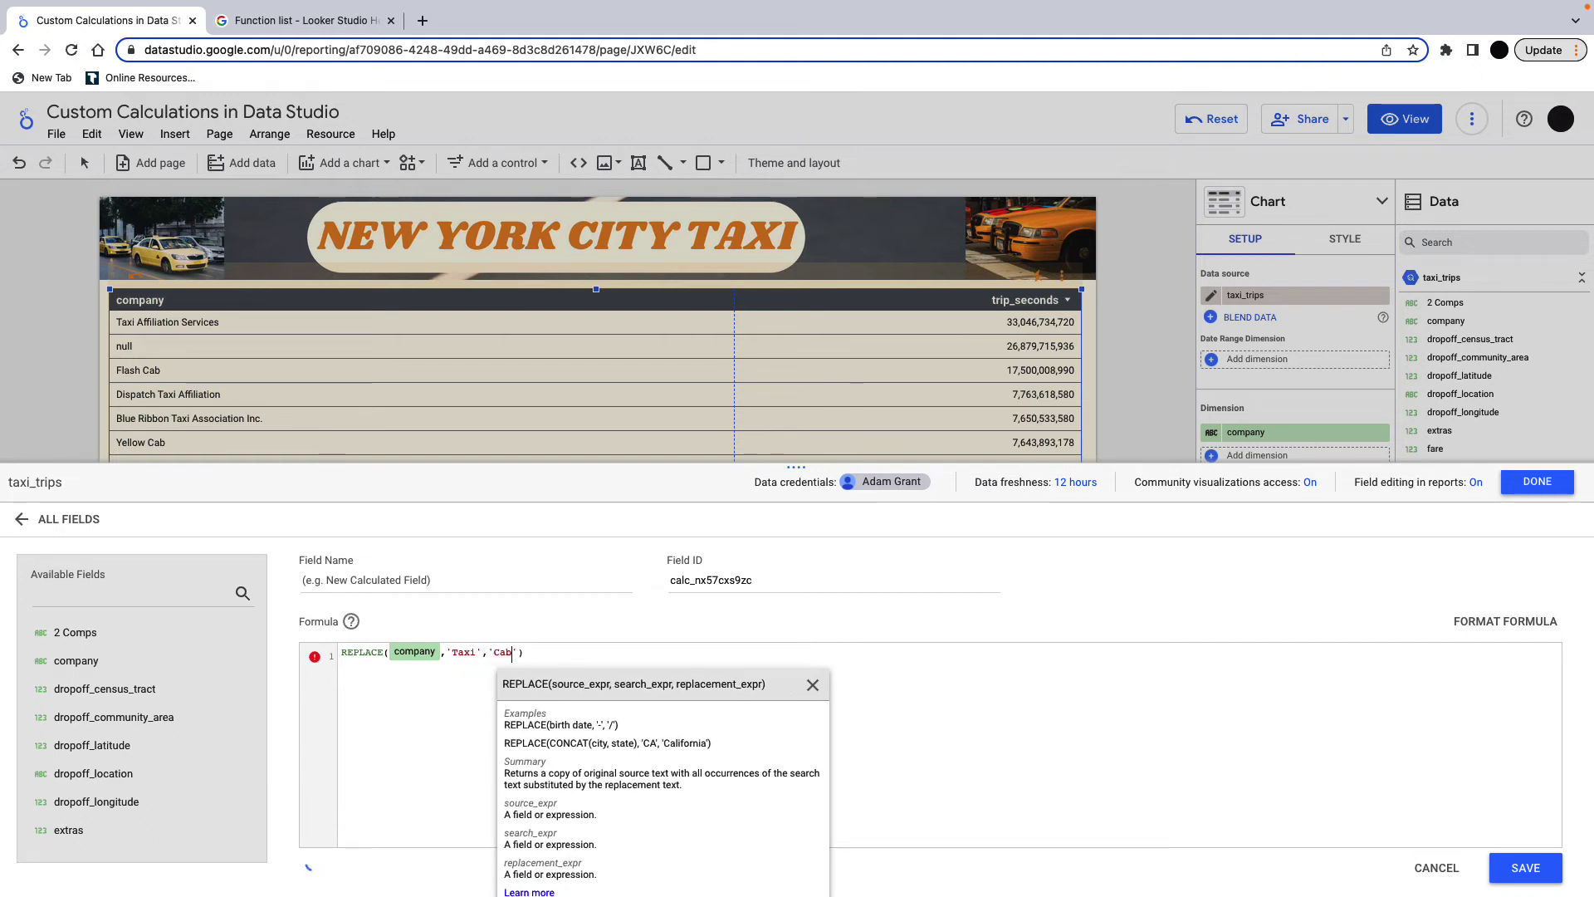
Name the field New Company 2, save it, and close the field editor.
click(445, 579)
text(New Company 2)
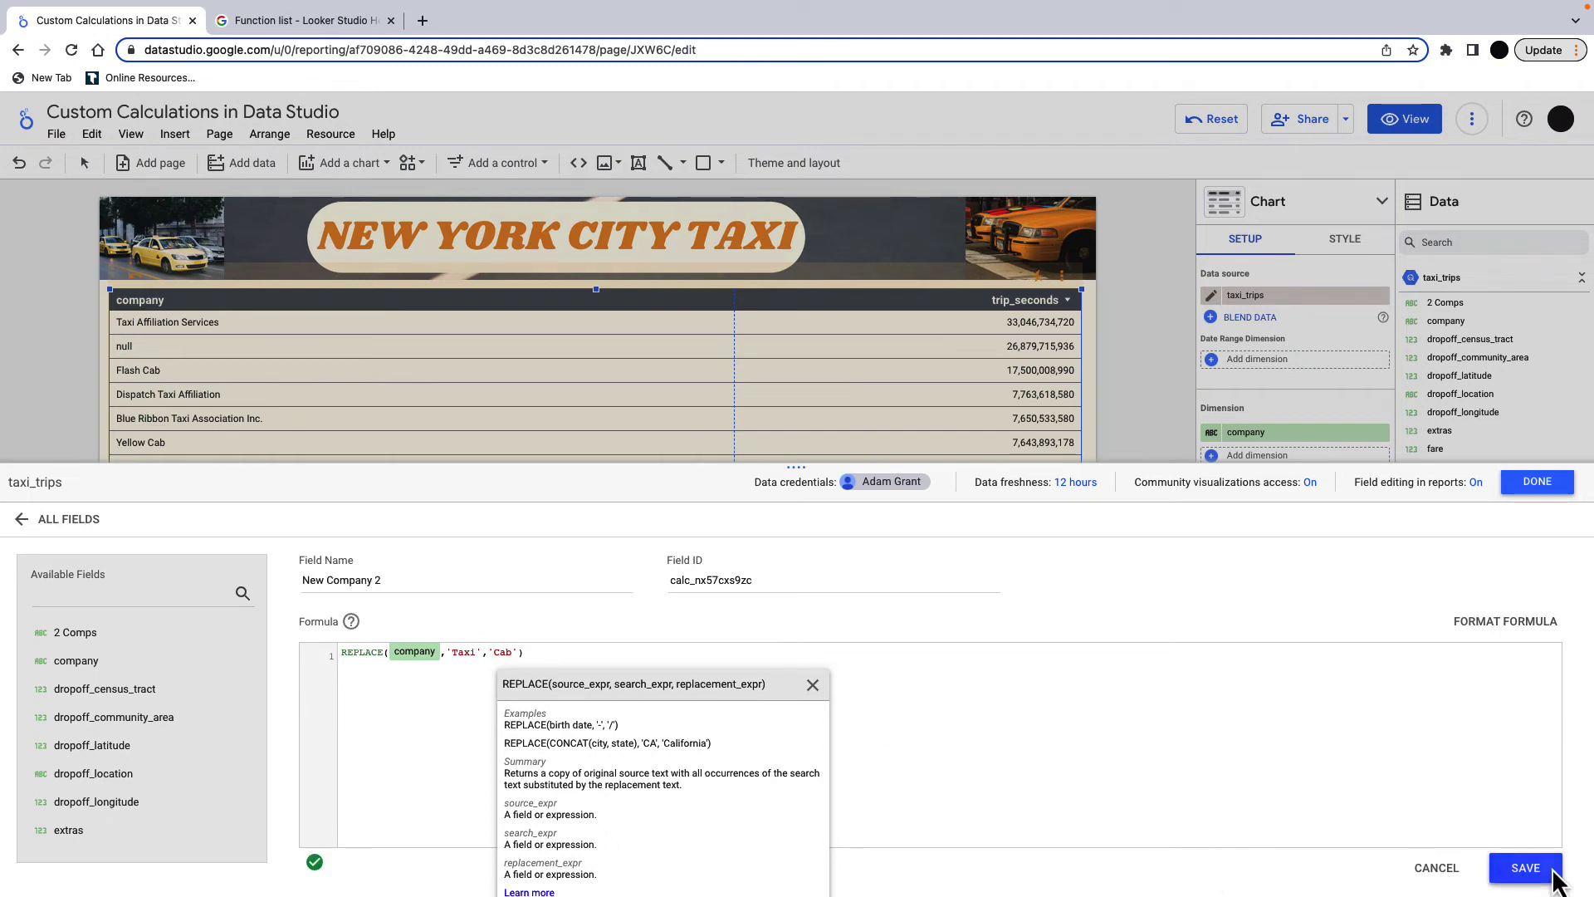
click(1527, 867)
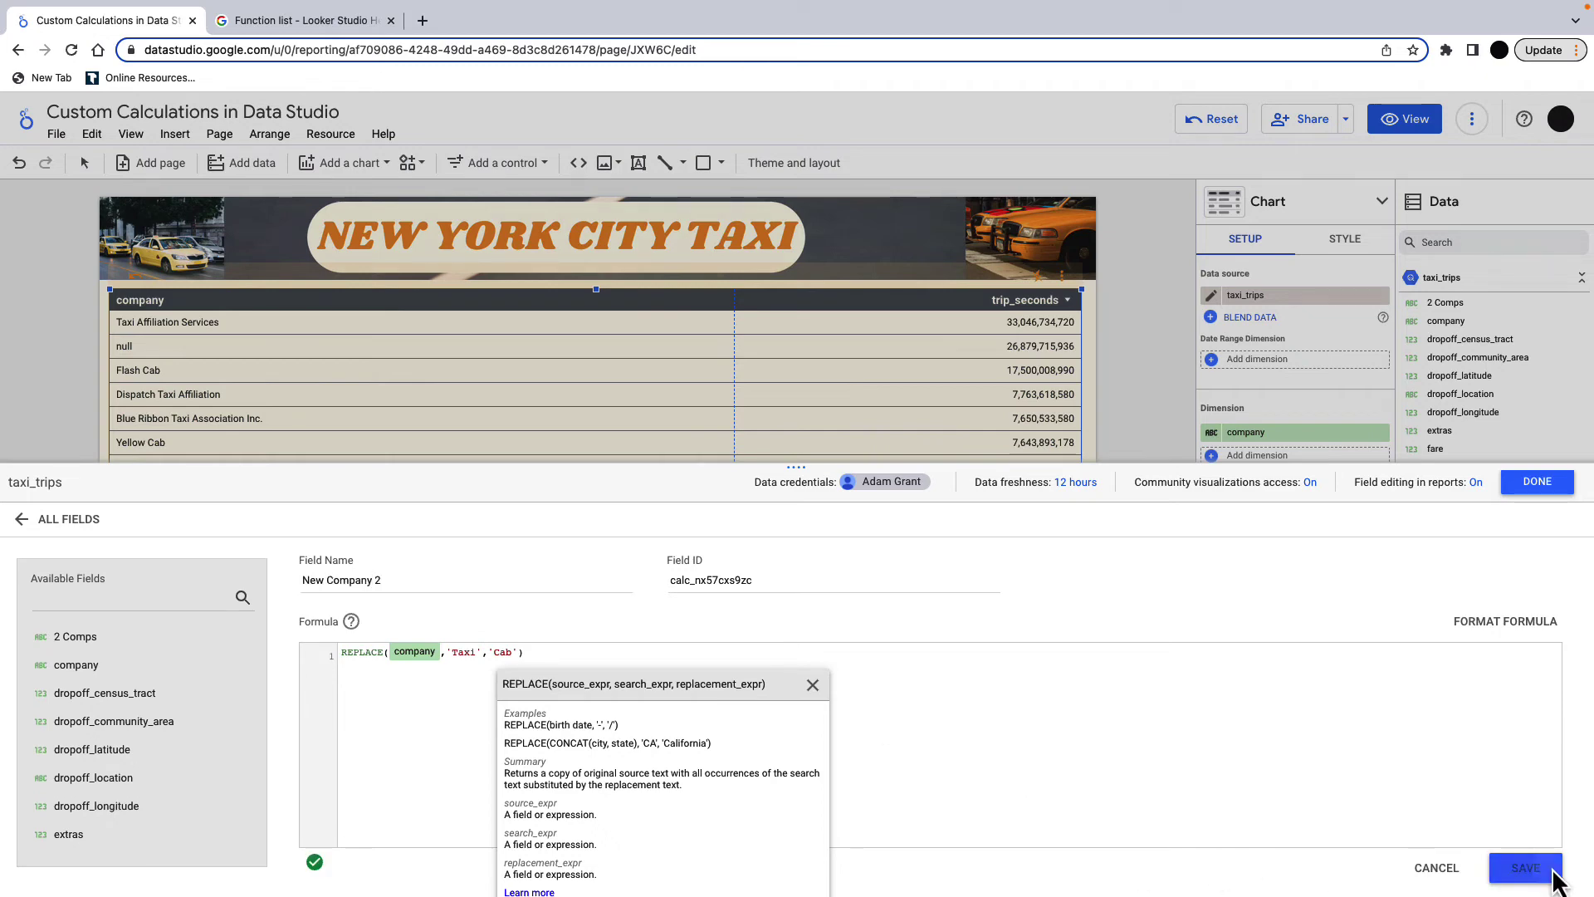
click(1527, 484)
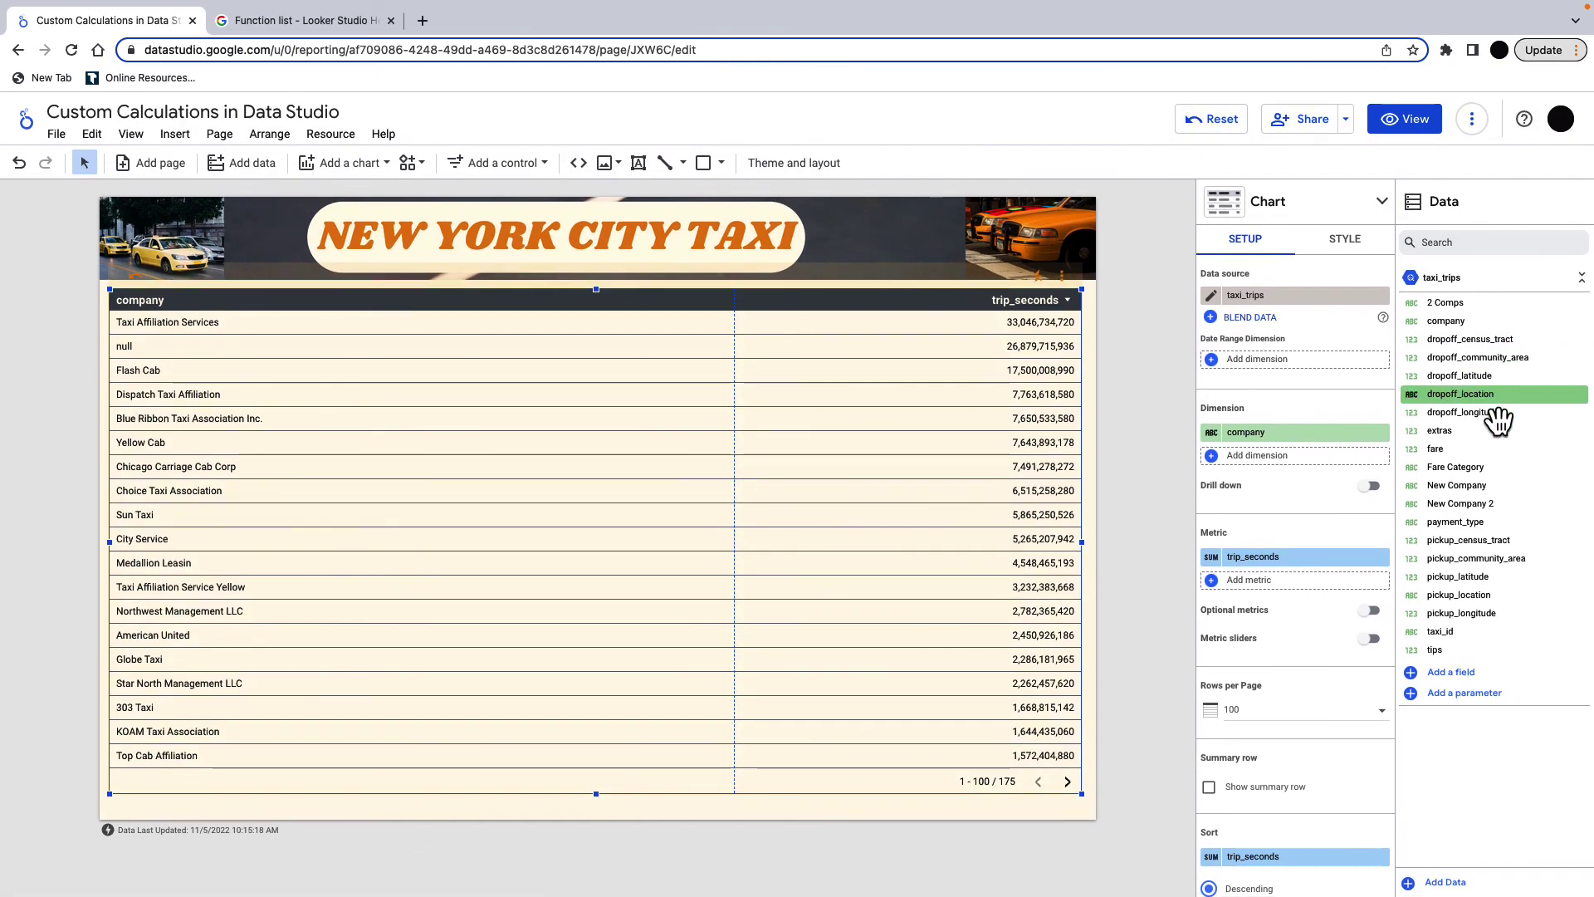
Add New Company 2 as a table dimension beside company, then look up the text functions help.
drag(1473, 503, 1249, 472)
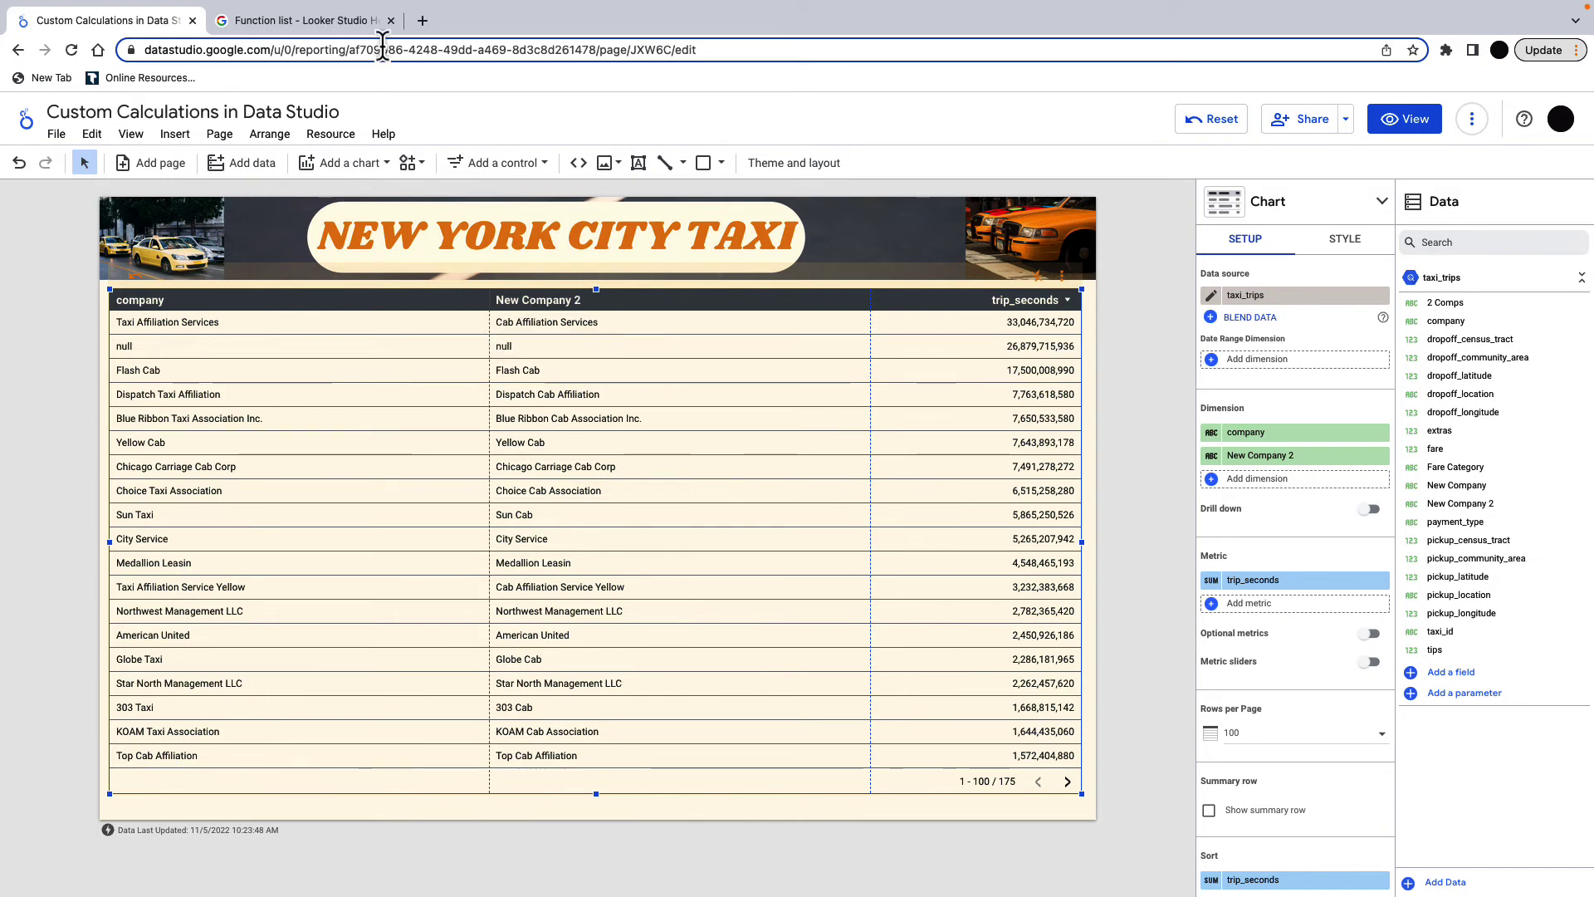
click(357, 29)
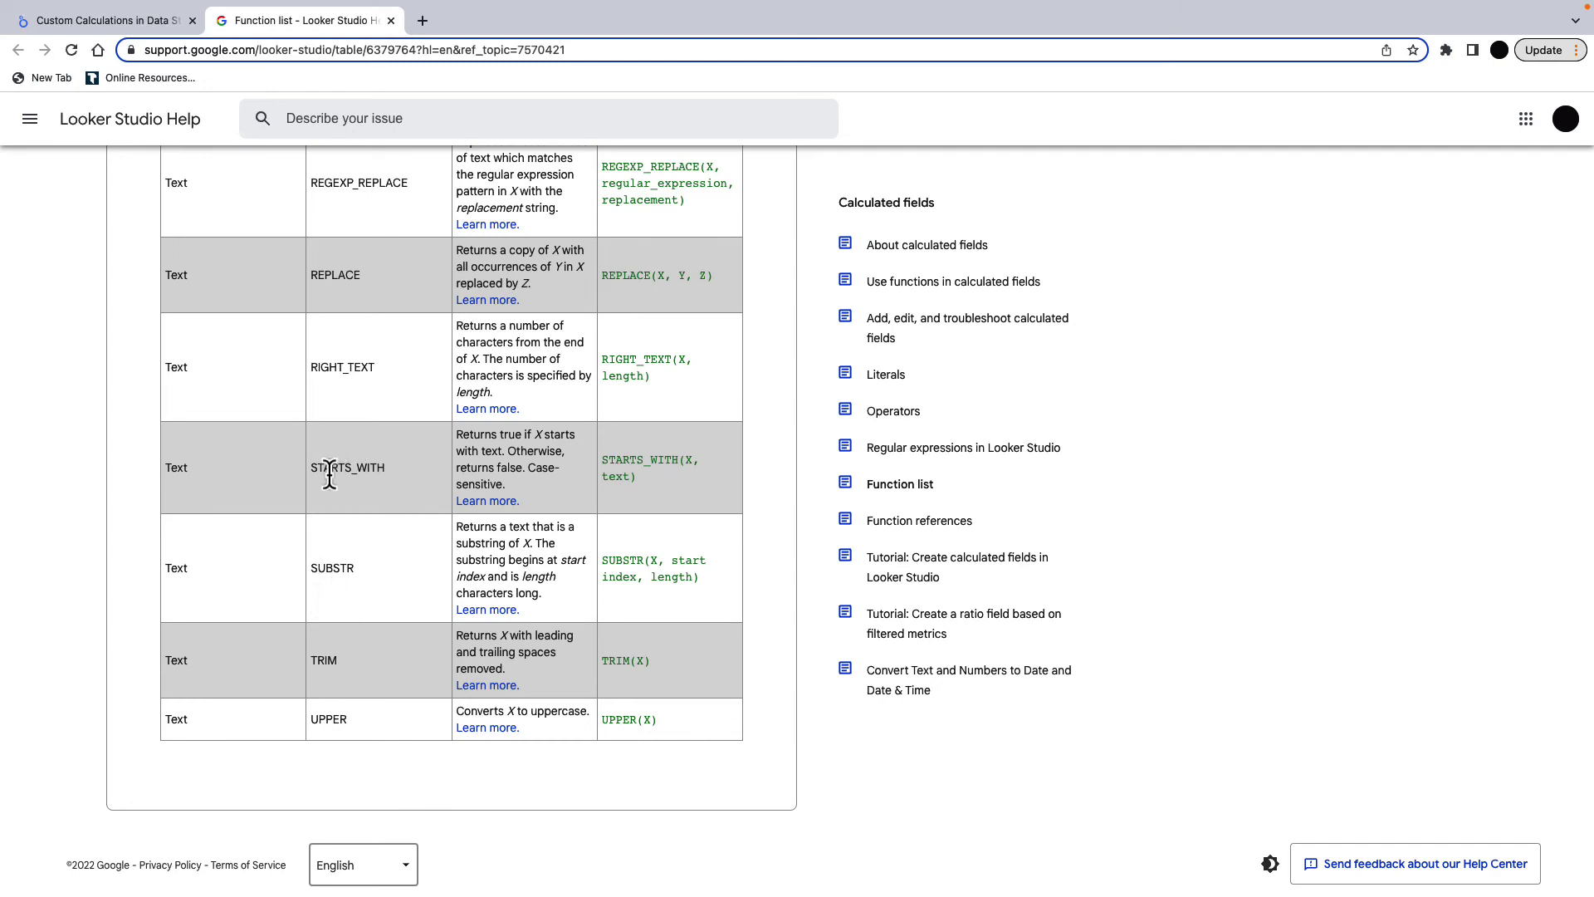
Scroll up the help function list to the text functions ENDS_WITH through REGEXP_REPLACE.
scroll(329, 474, up, 7)
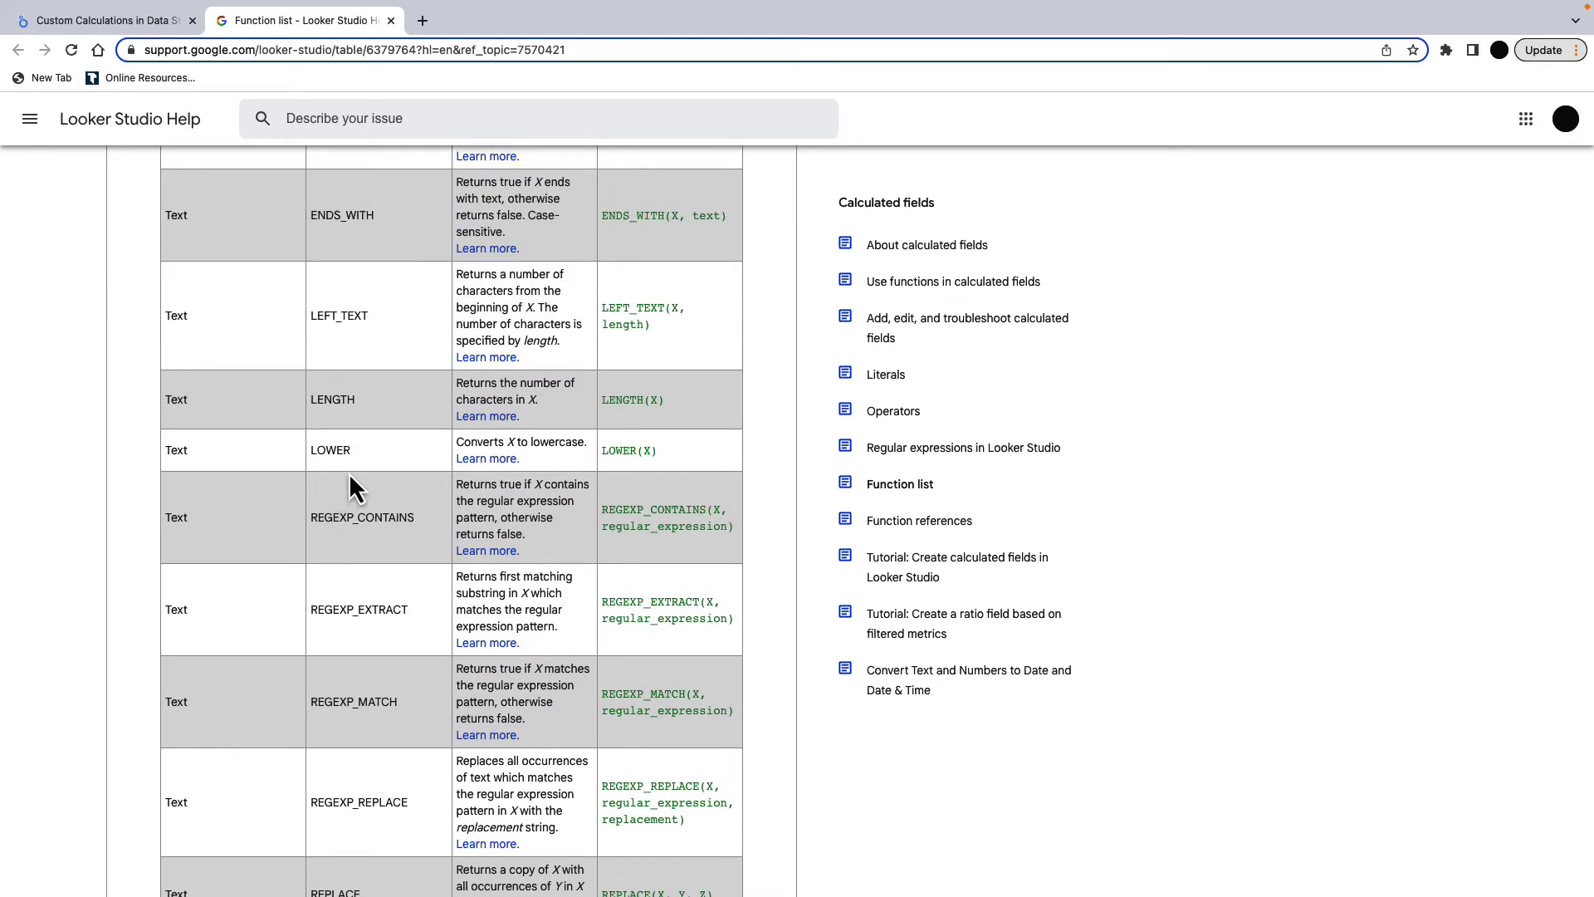
Replace trip_seconds and New Company 2 with trip_total and tips metrics, then re-fit the columns.
click(123, 23)
click(1381, 580)
scroll(1486, 499, down, 3)
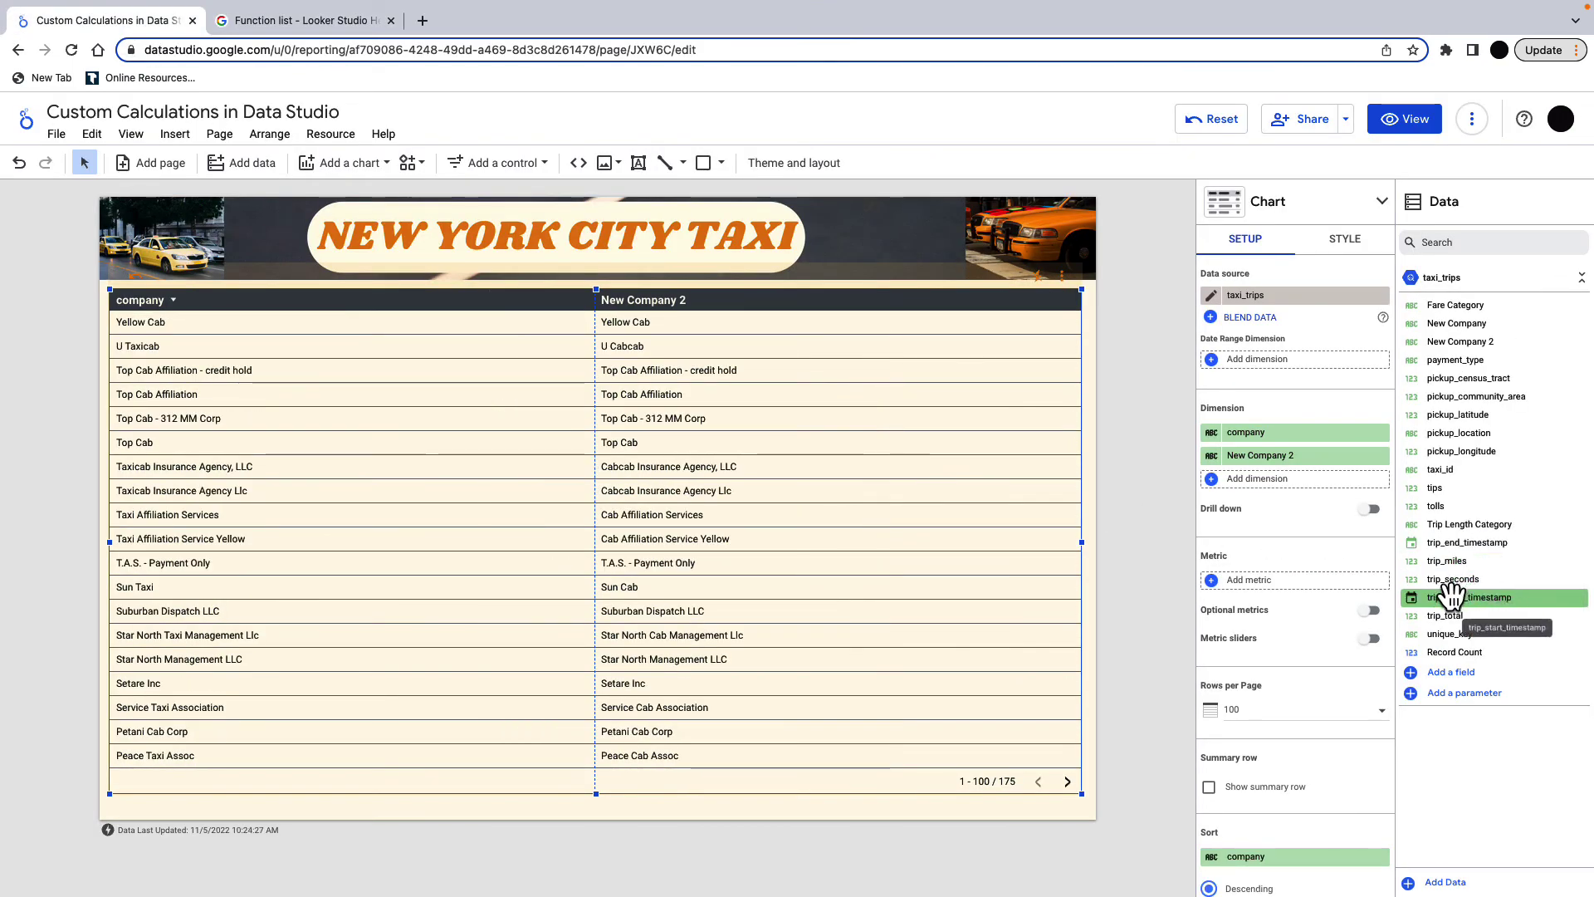
drag(1445, 615, 1309, 581)
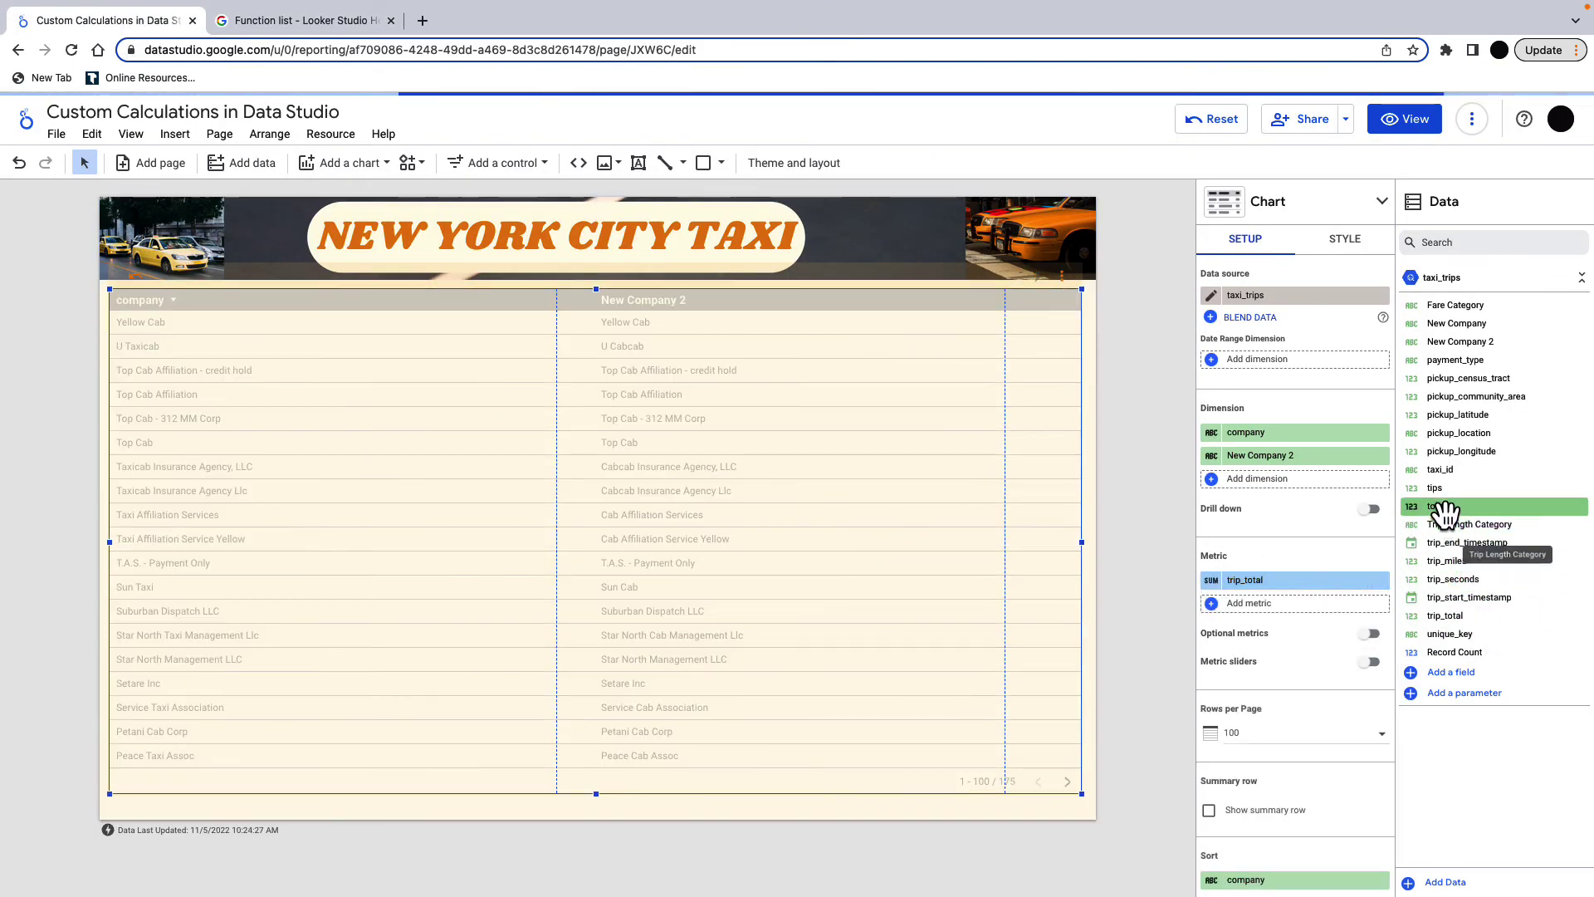
drag(1441, 489, 1287, 606)
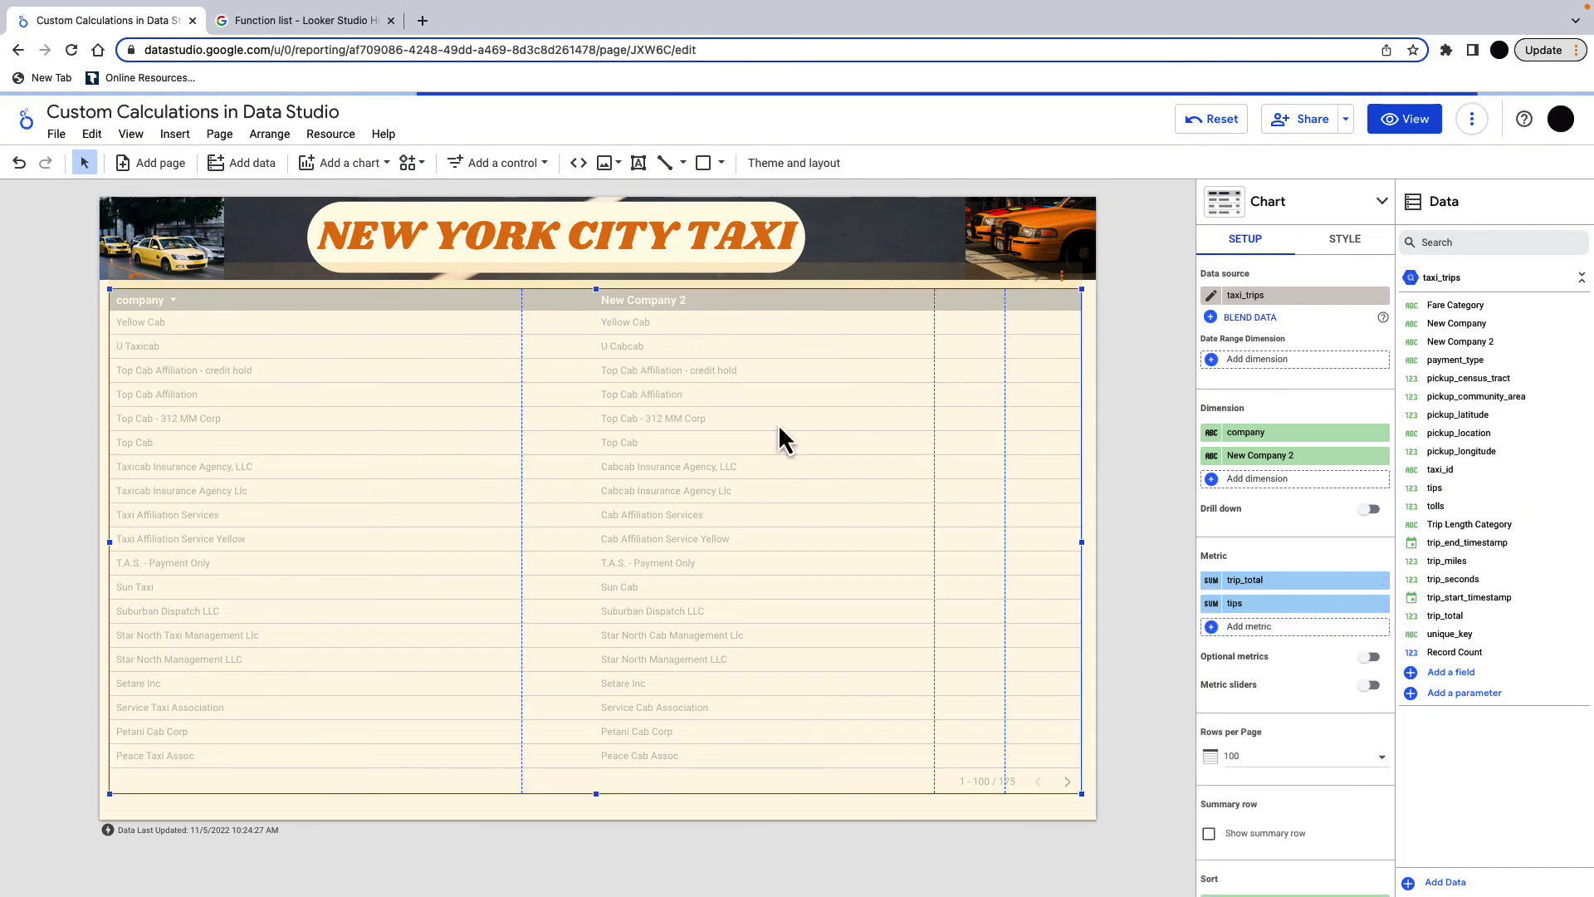
click(1380, 457)
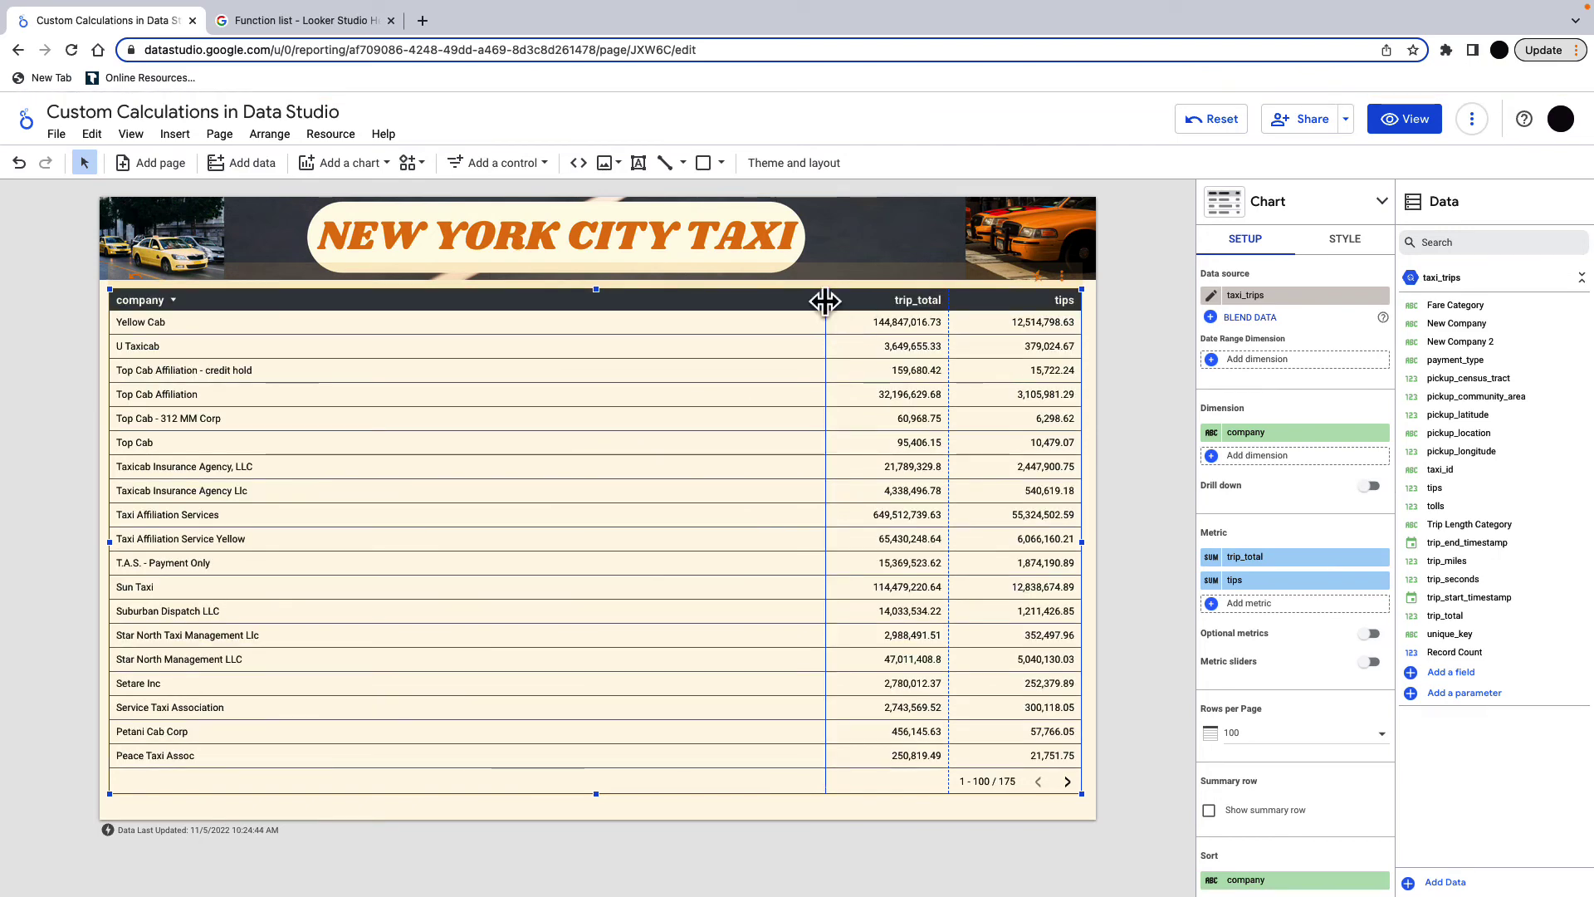
double_click(825, 302)
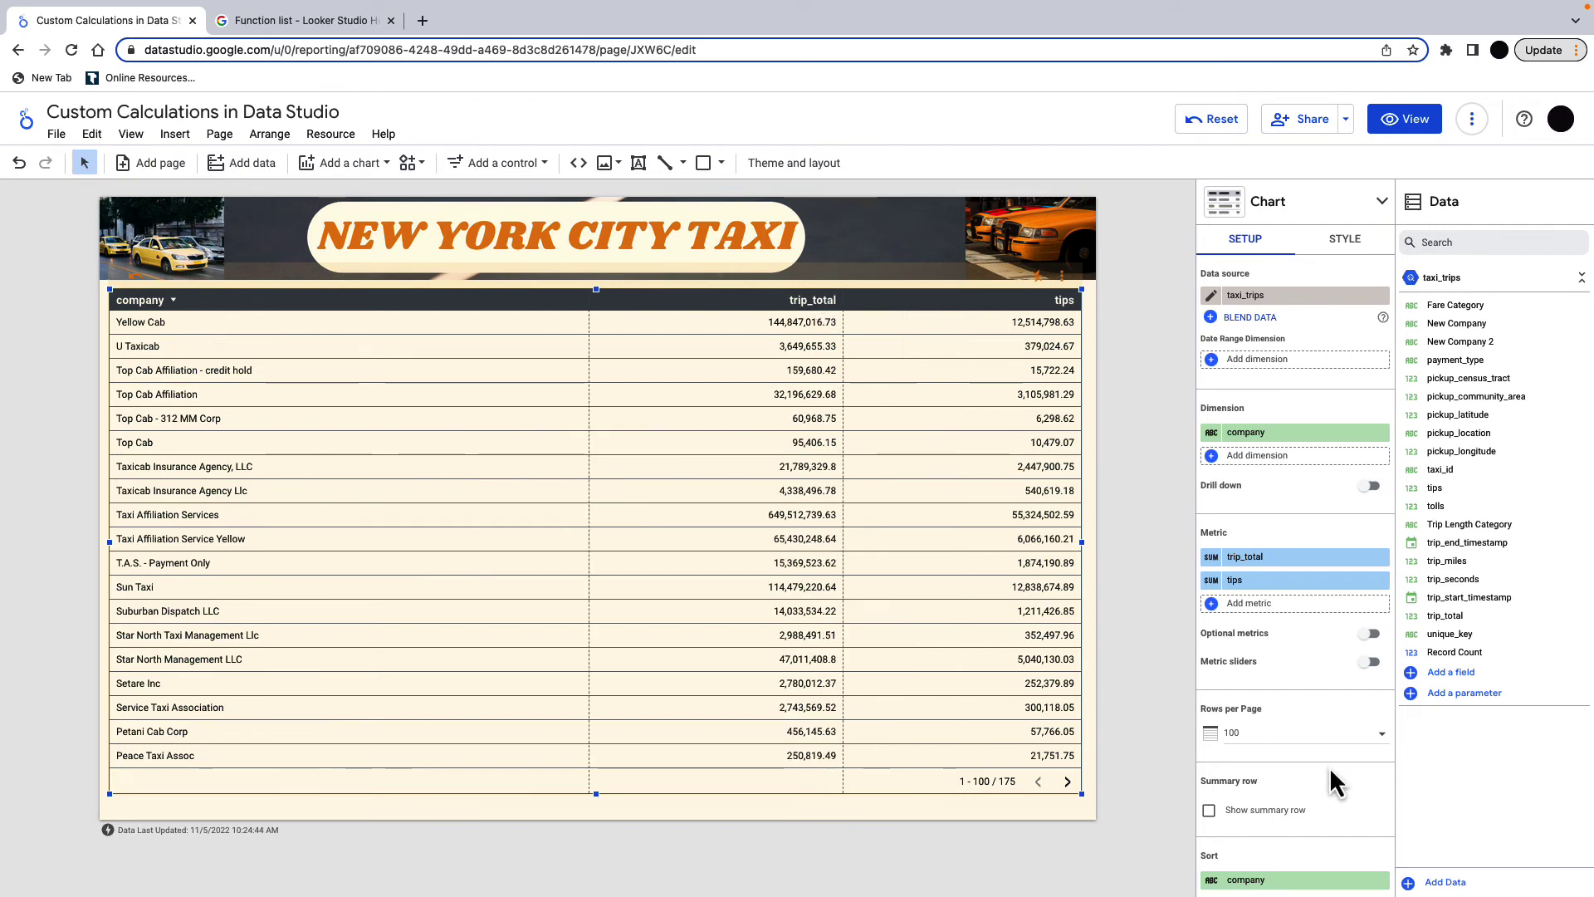
Create and save a calculated field Total w/o tips with formula trip_total - tips.
click(1481, 674)
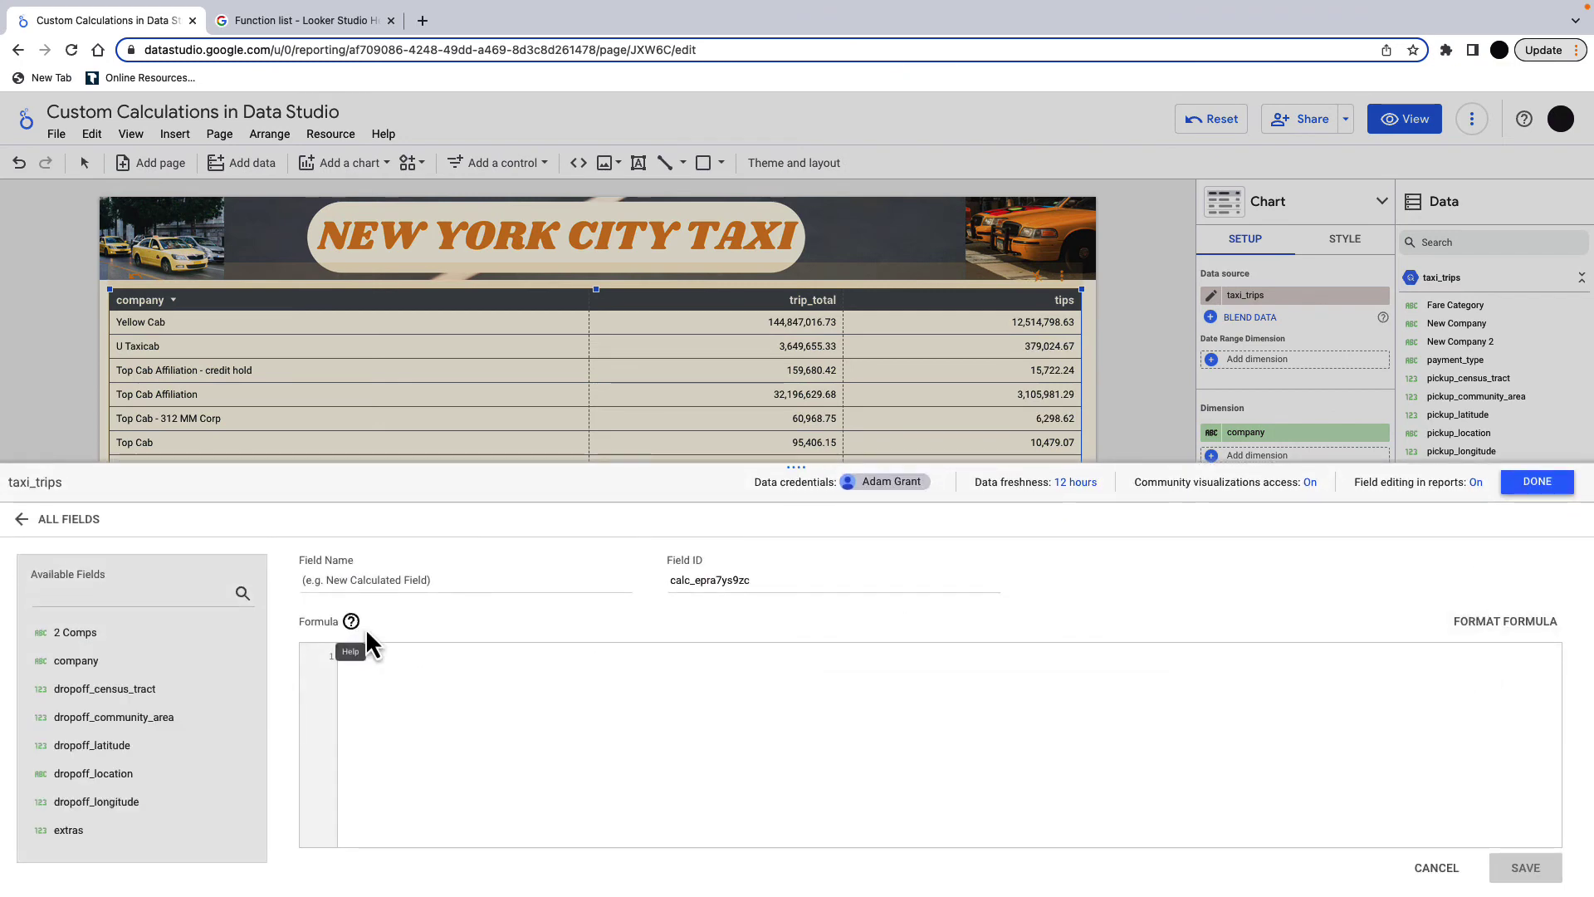
text(Total )
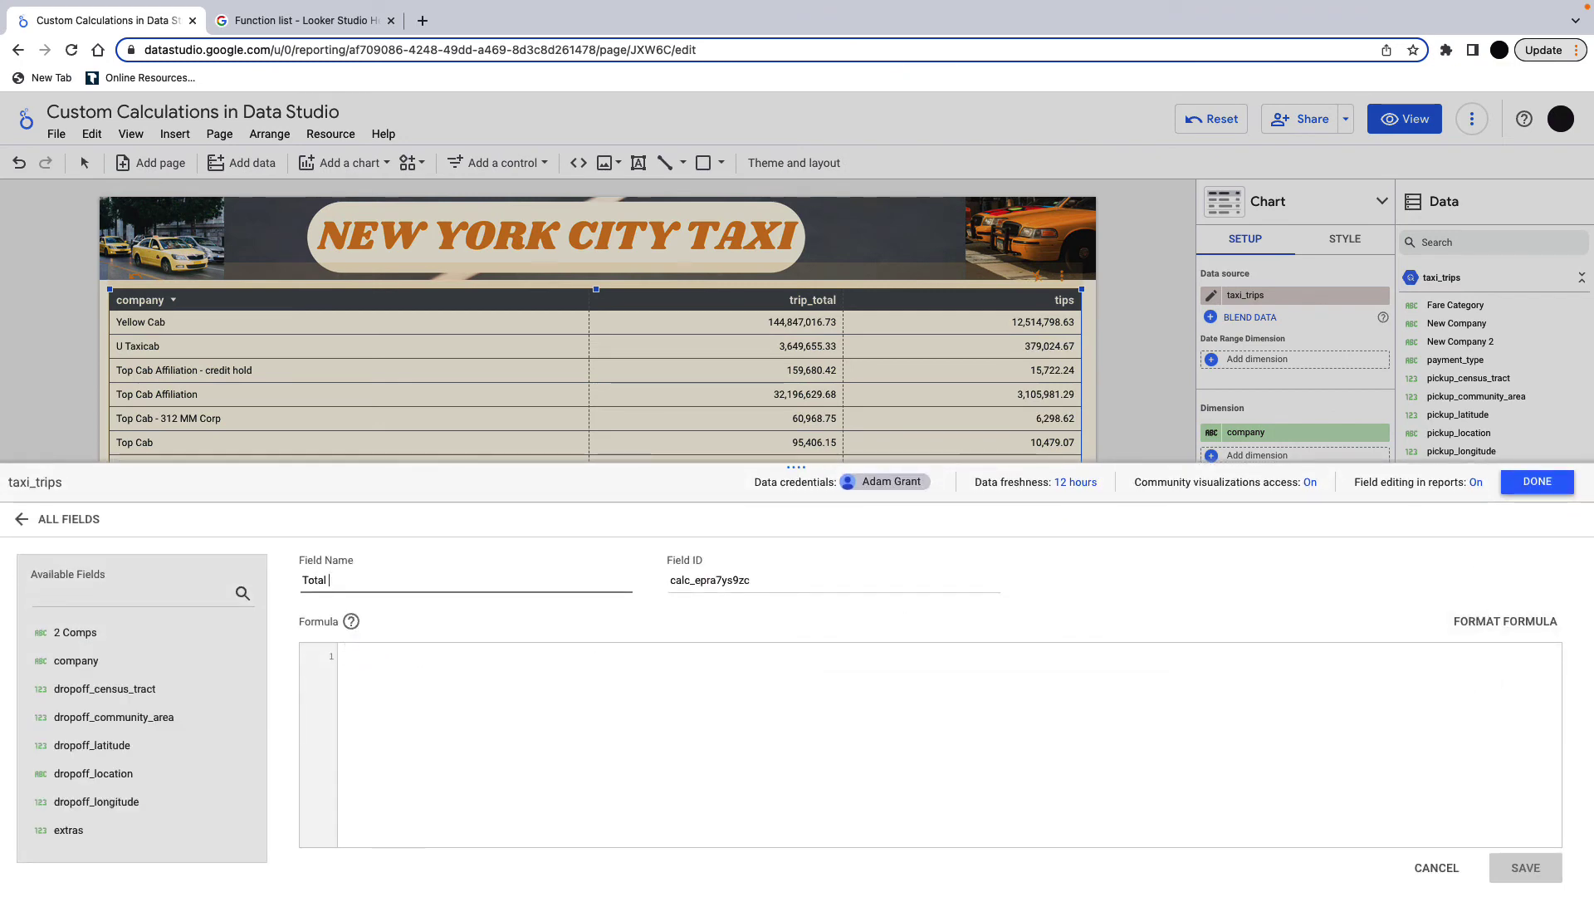
text(w/o tips)
click(512, 667)
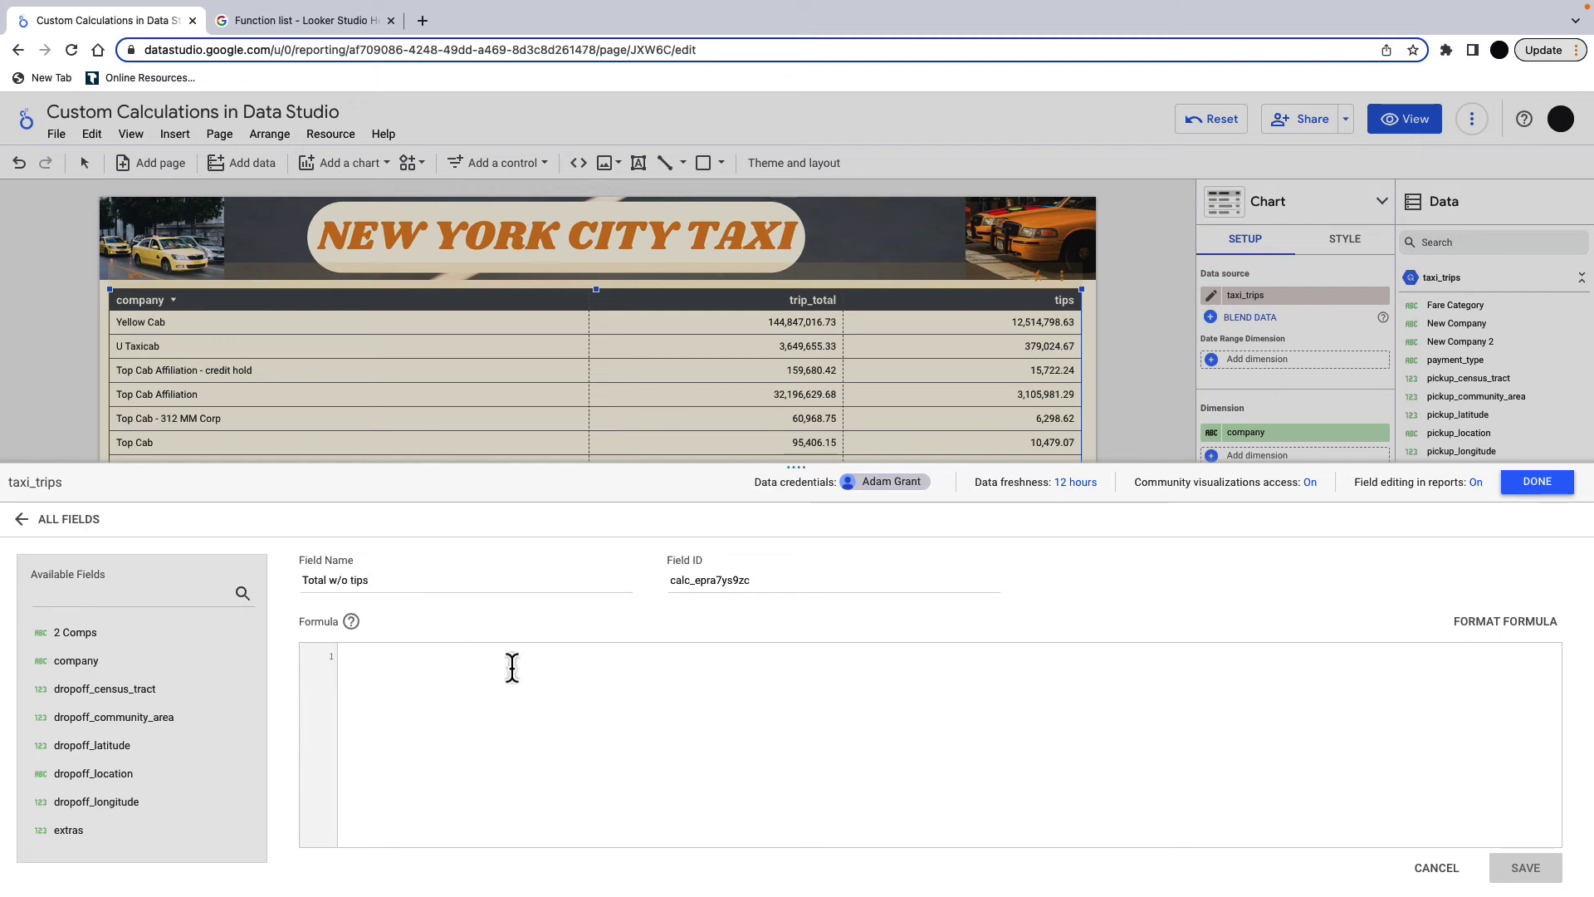
text(t)
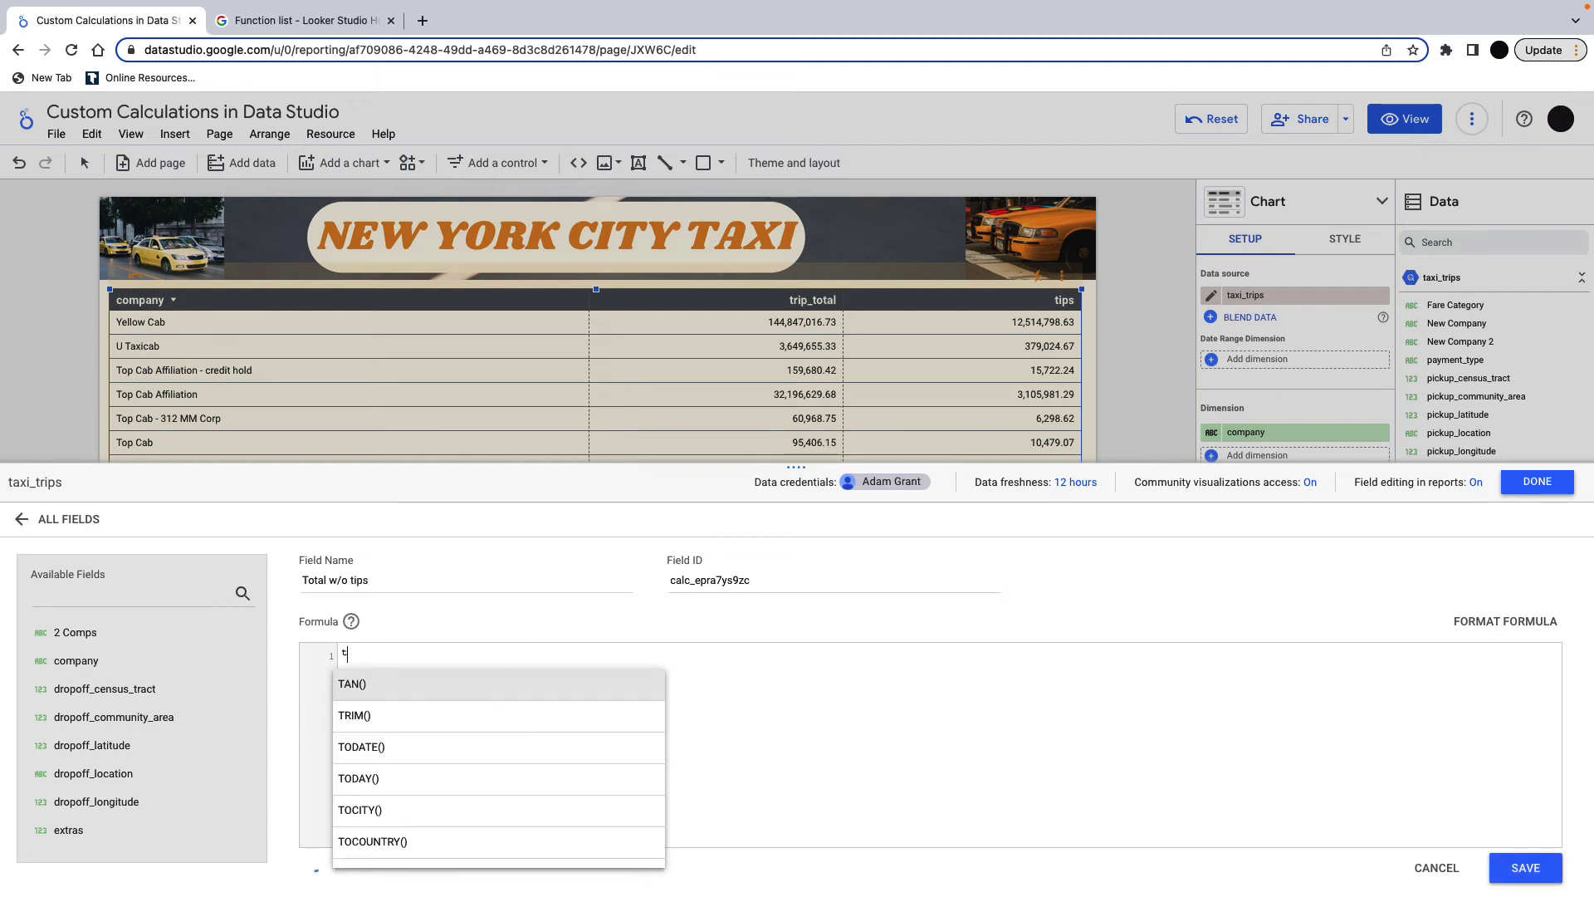
text(ri)
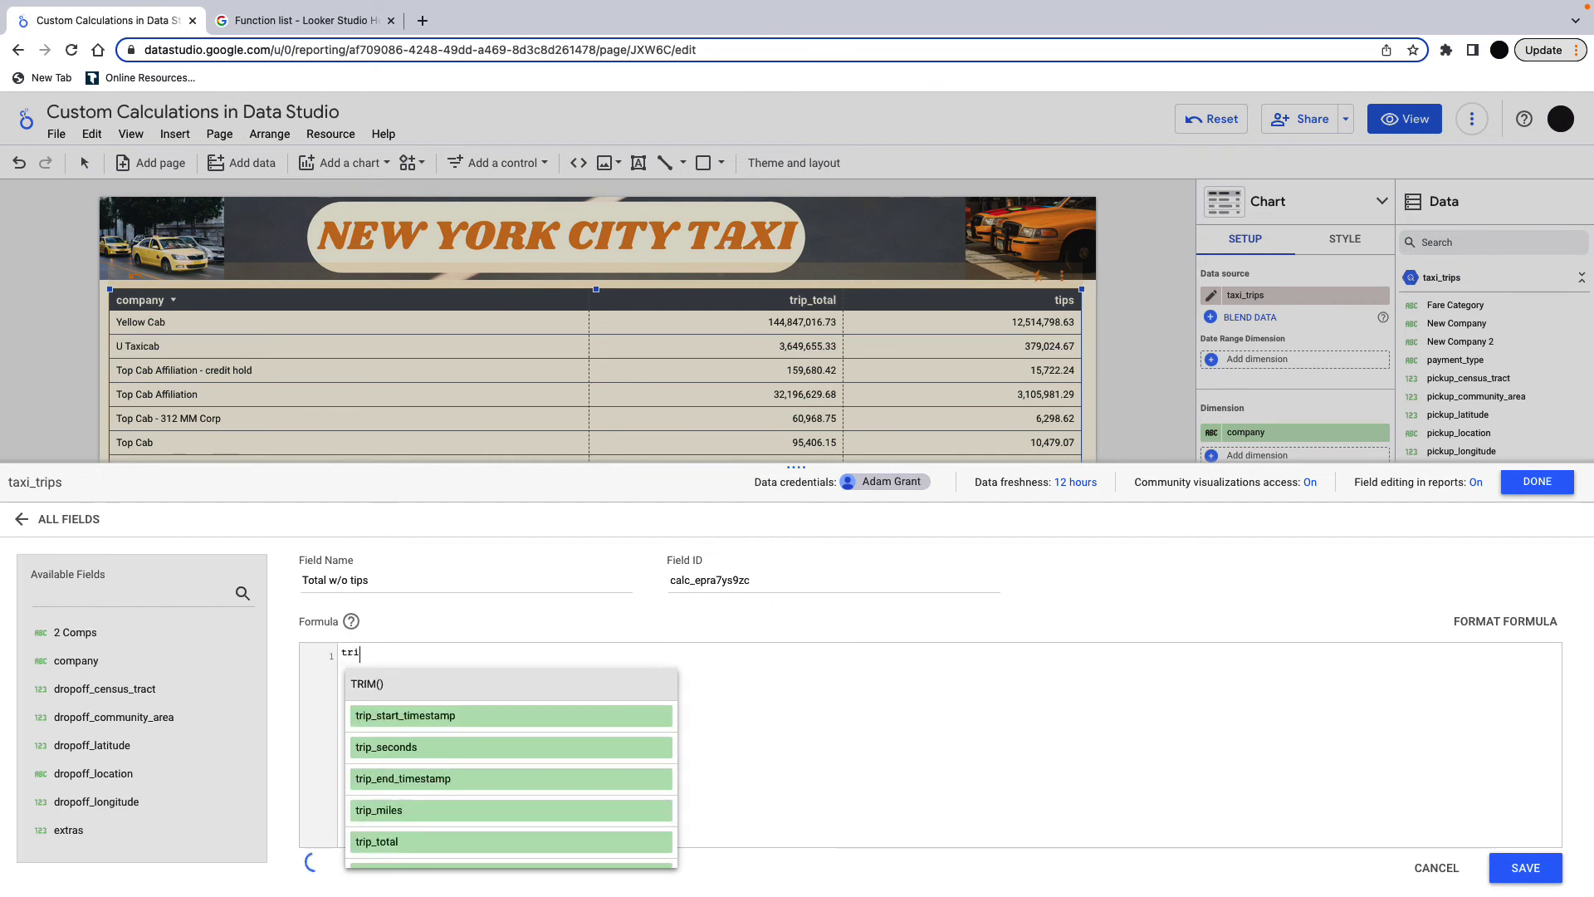
text(p)
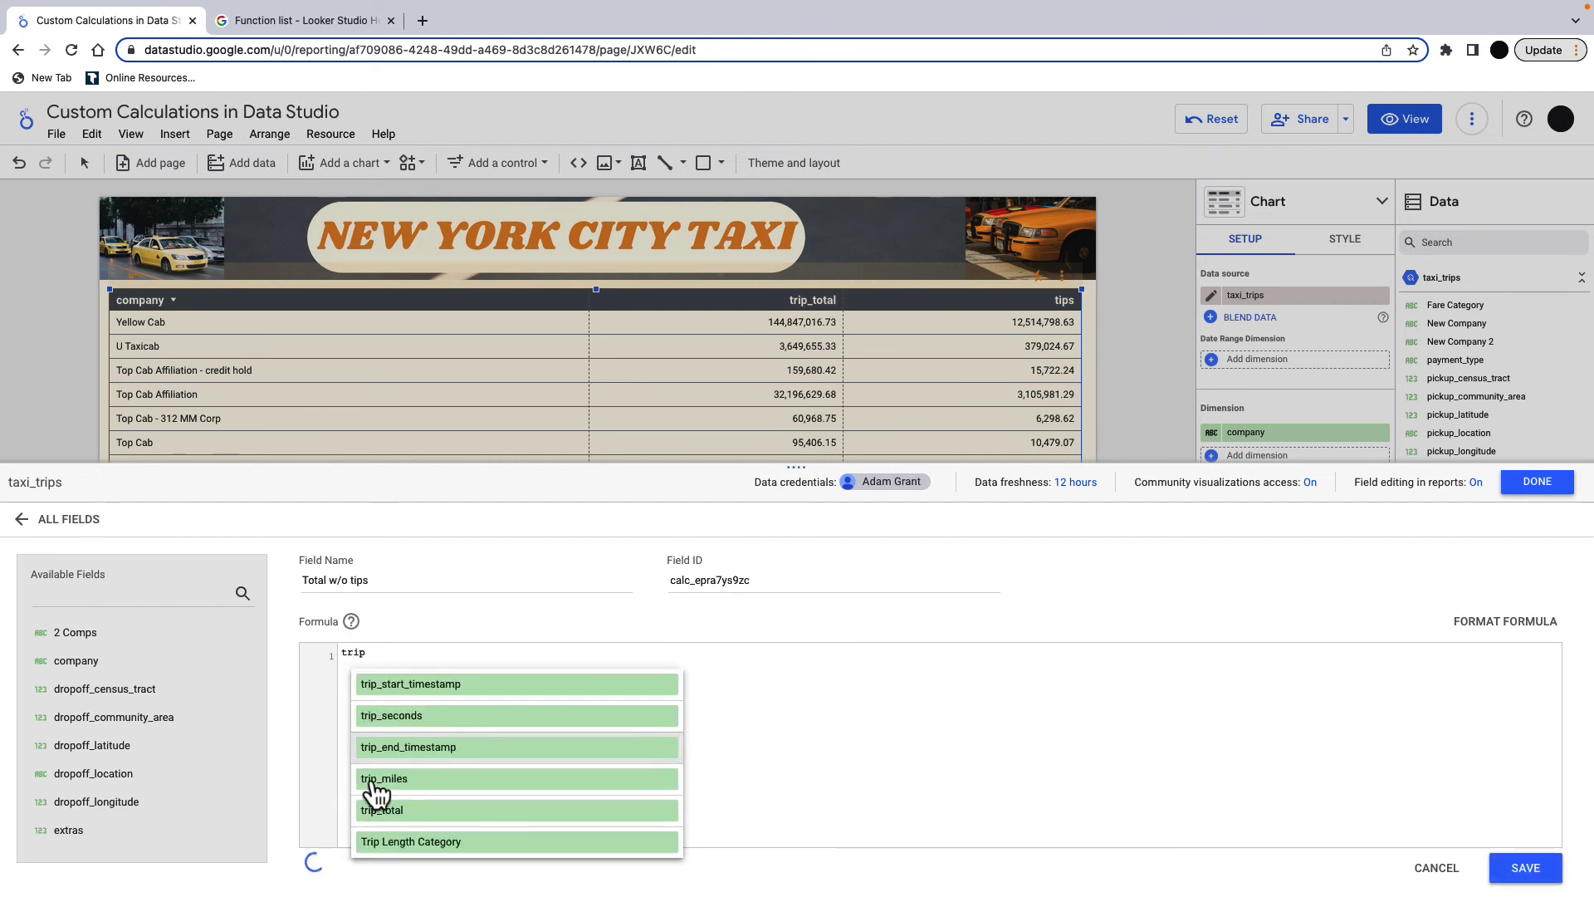
click(423, 810)
text(- ti)
click(714, 683)
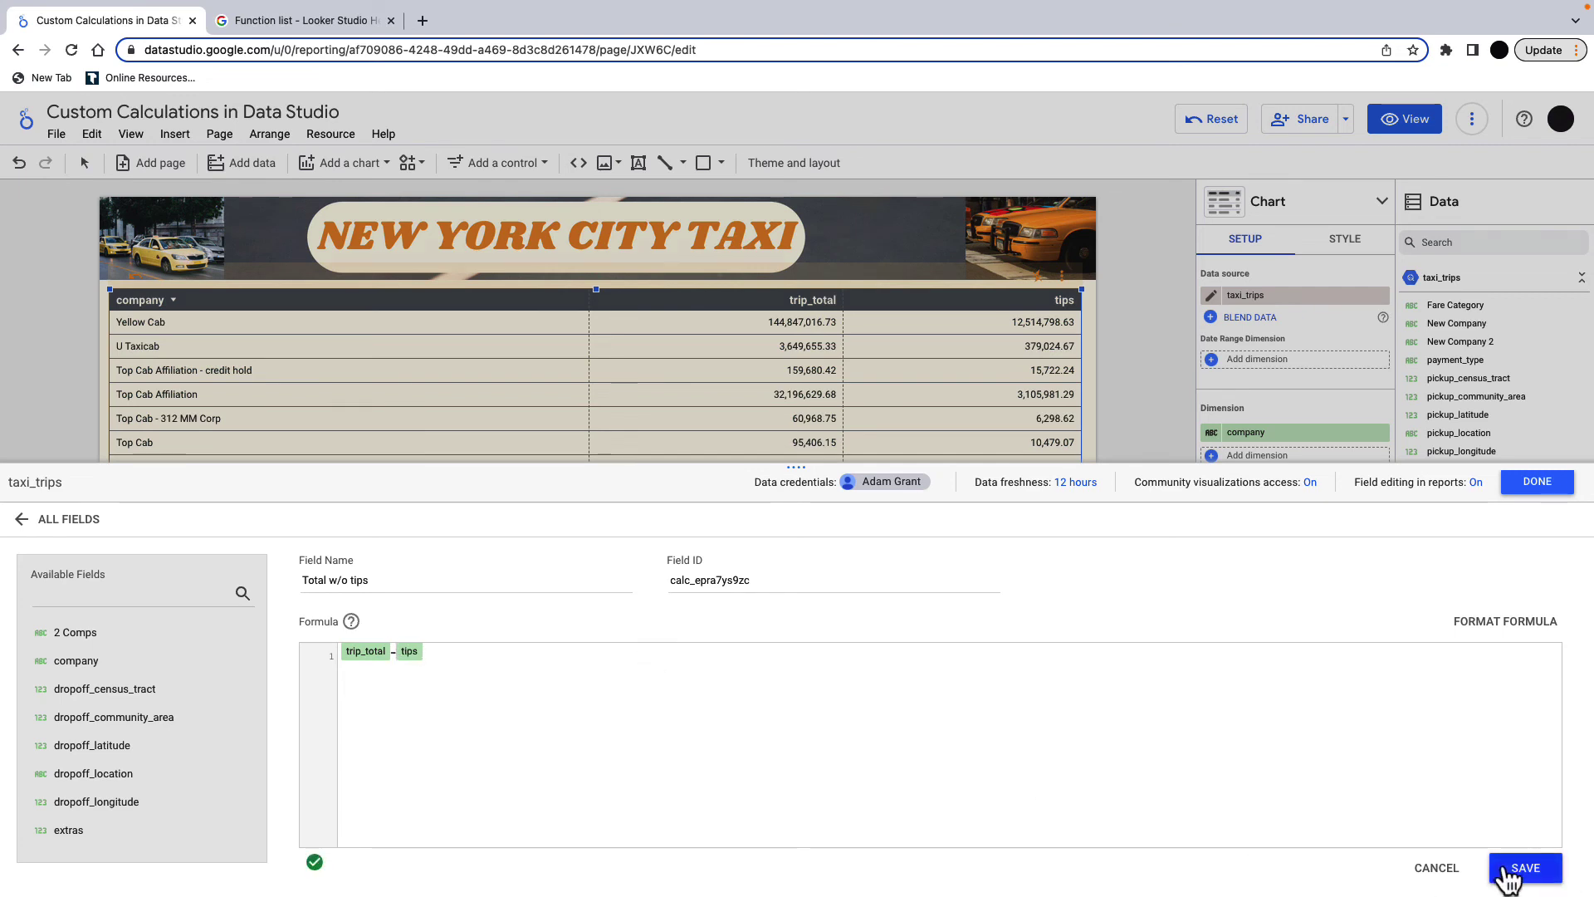
click(1511, 872)
click(1543, 481)
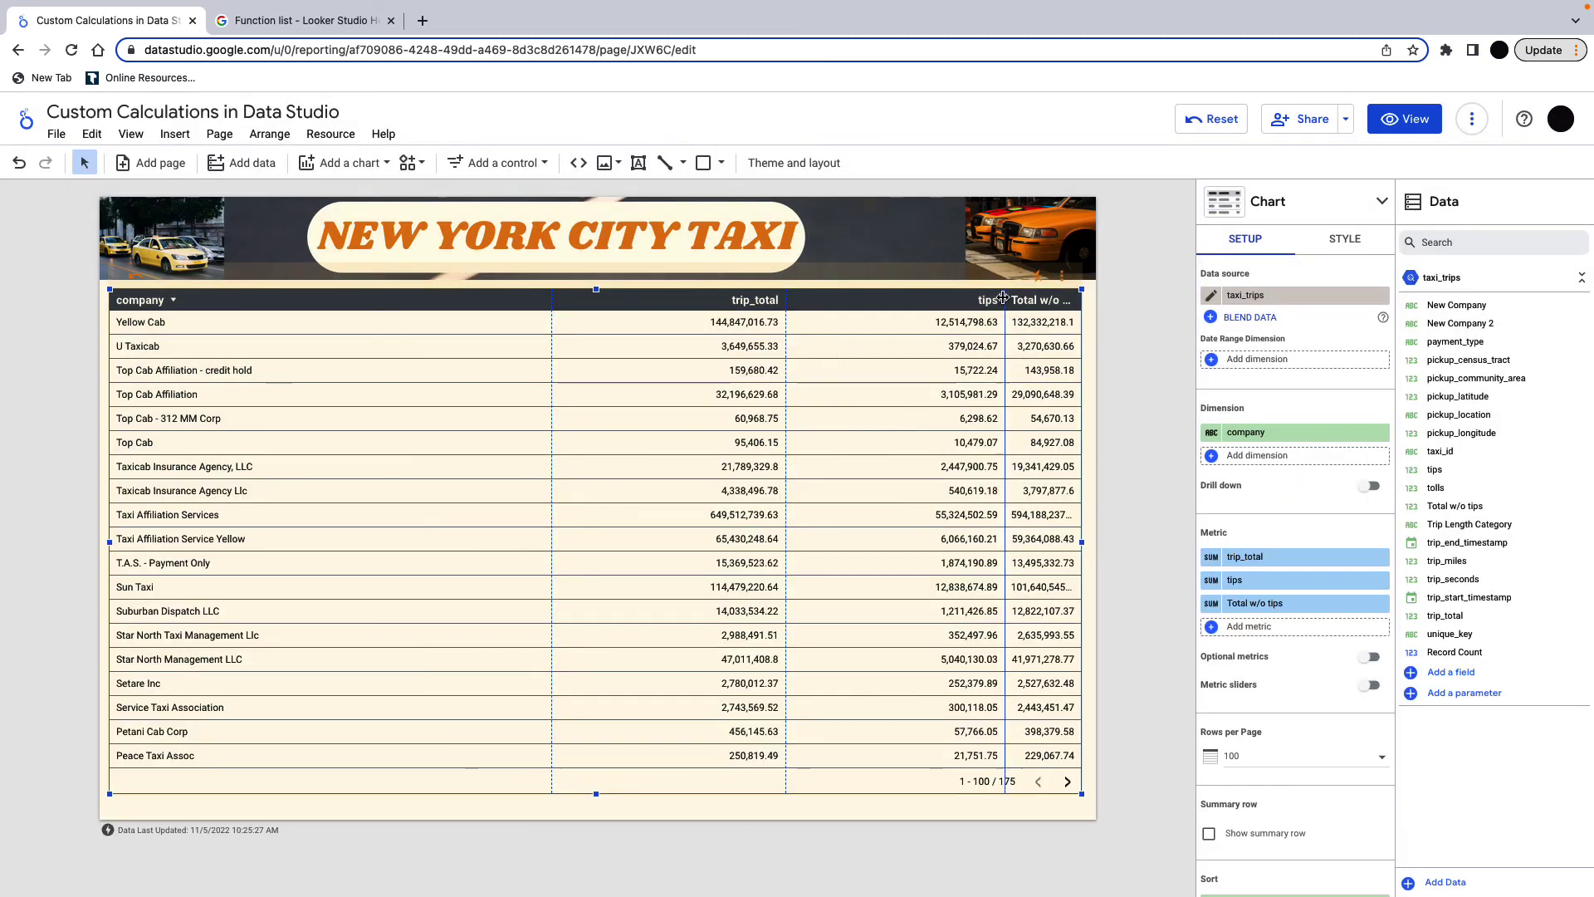
Auto-fit the table columns so the Total w/o tips values show in full.
double_click(1003, 297)
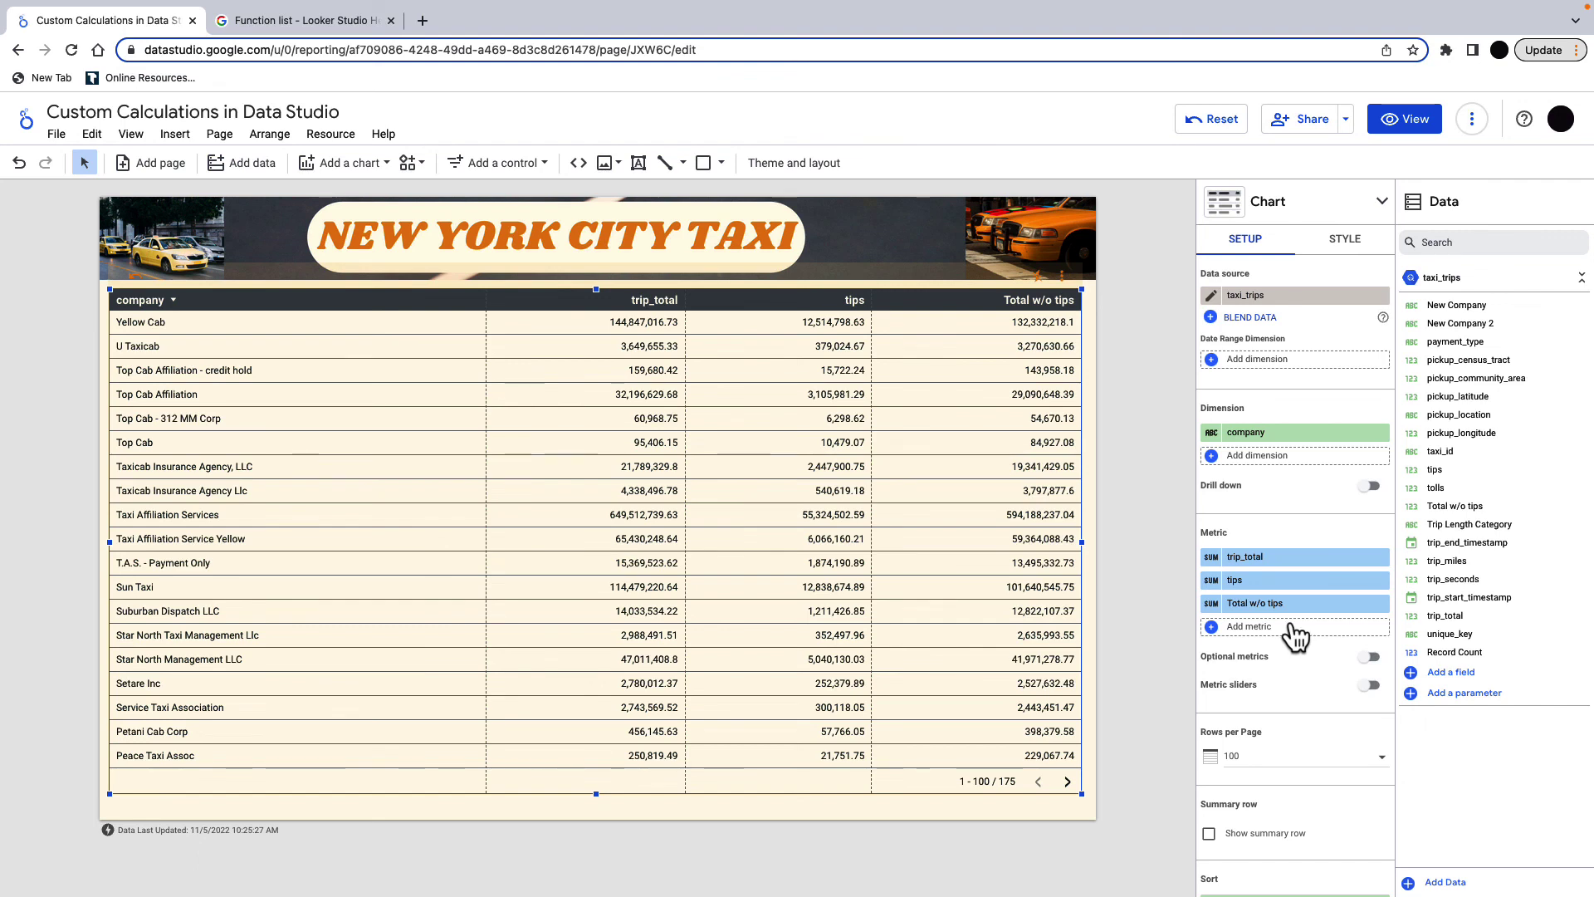
Change Total w/o tips to ROUND(trip_total - tips, 0) and update the field.
click(1423, 505)
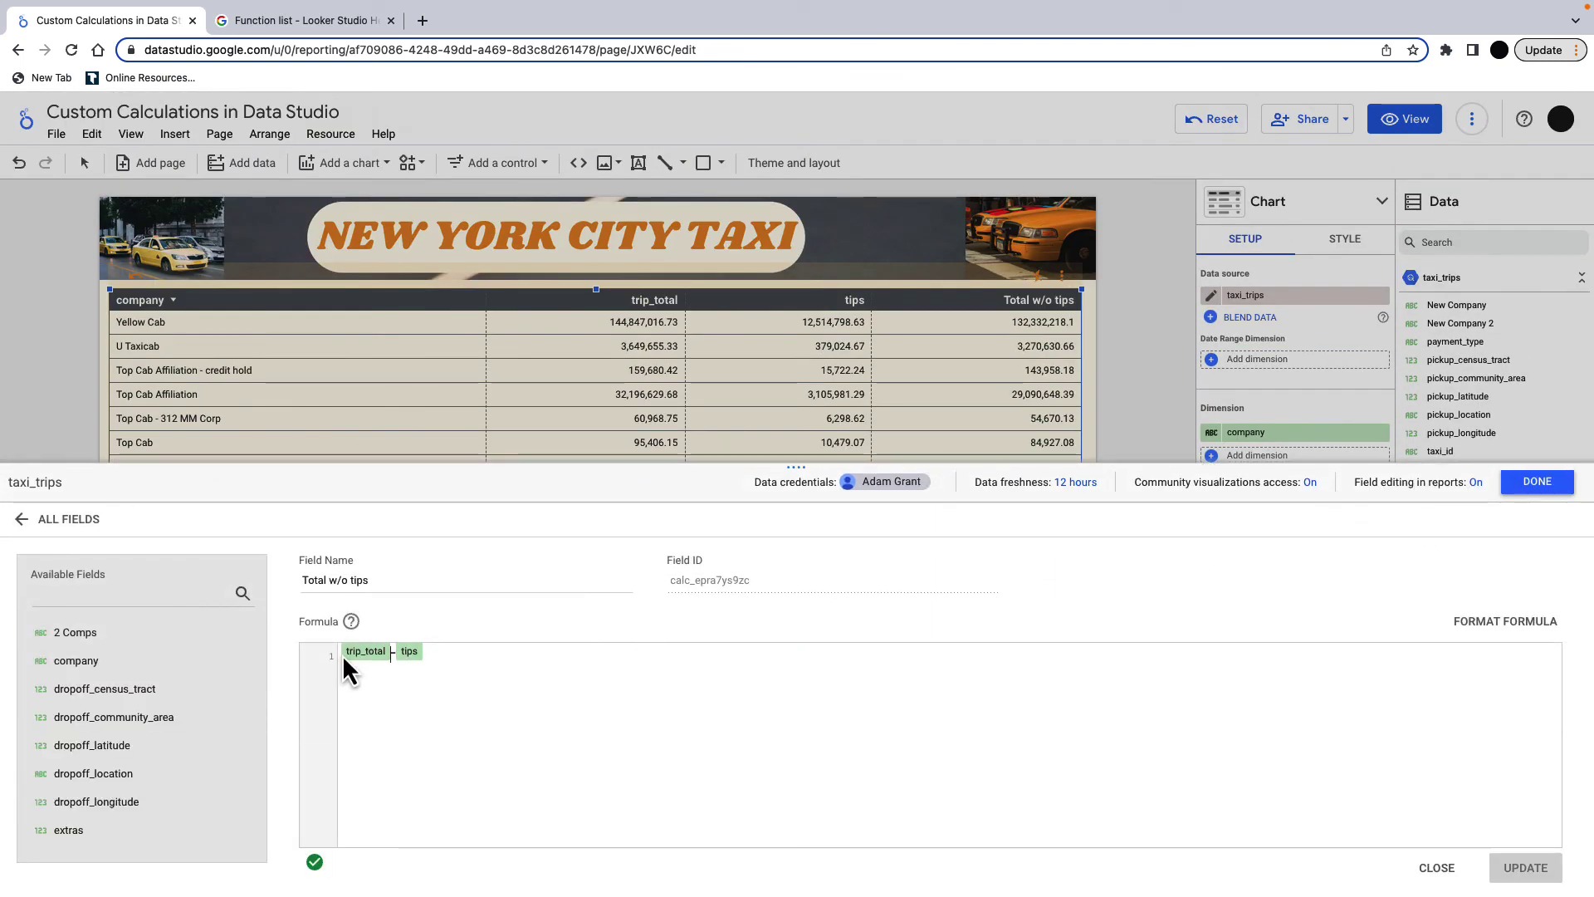
click(342, 654)
text(round(,)
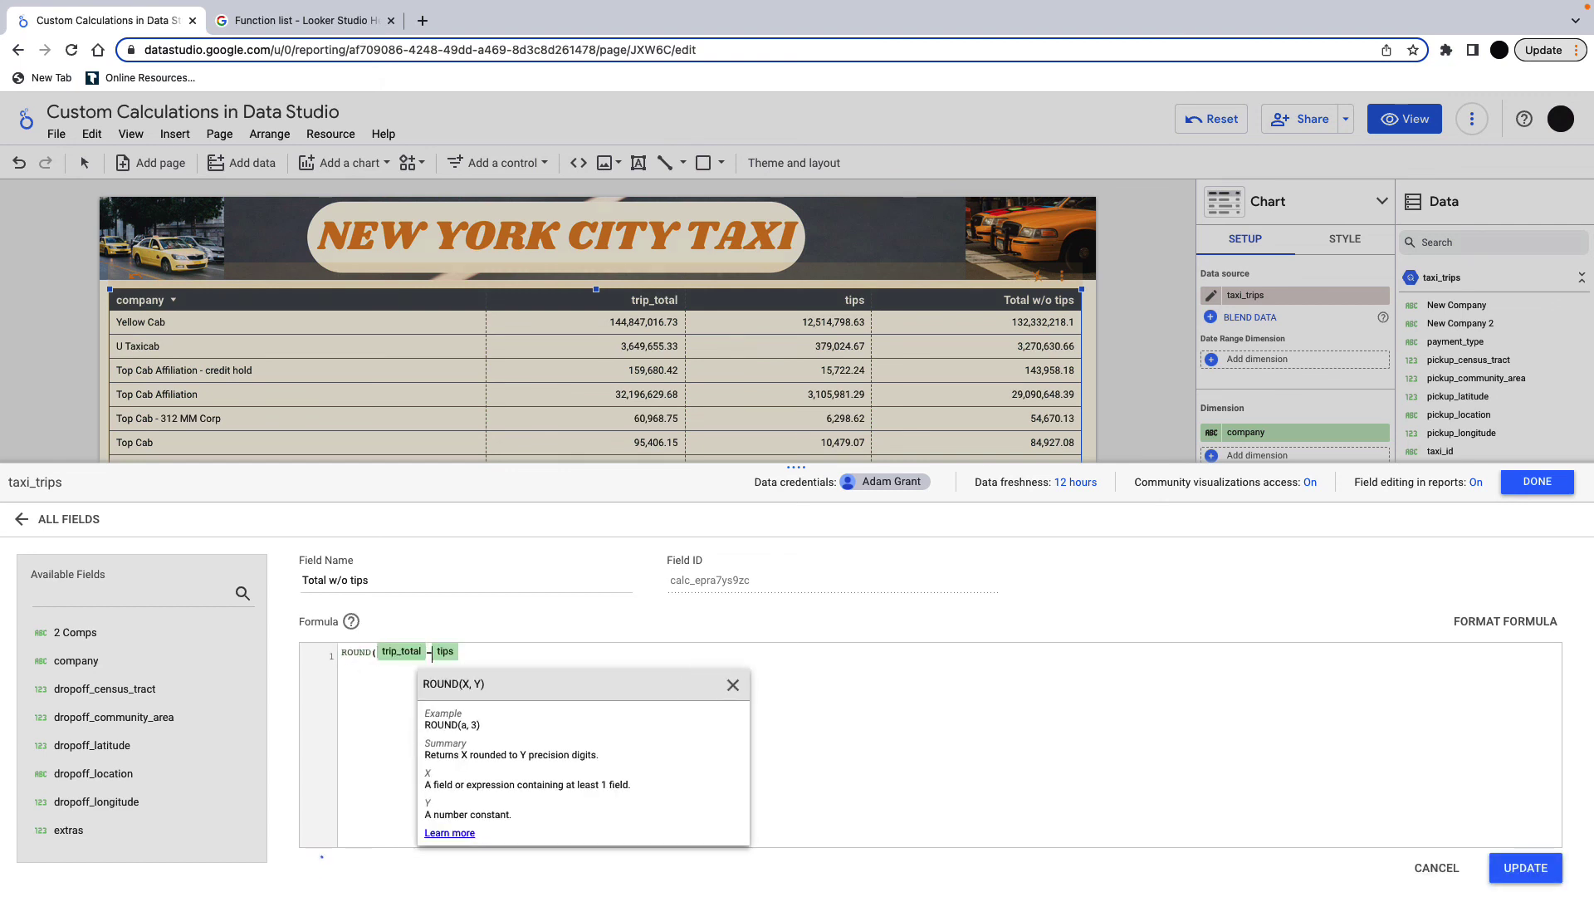
text(0))
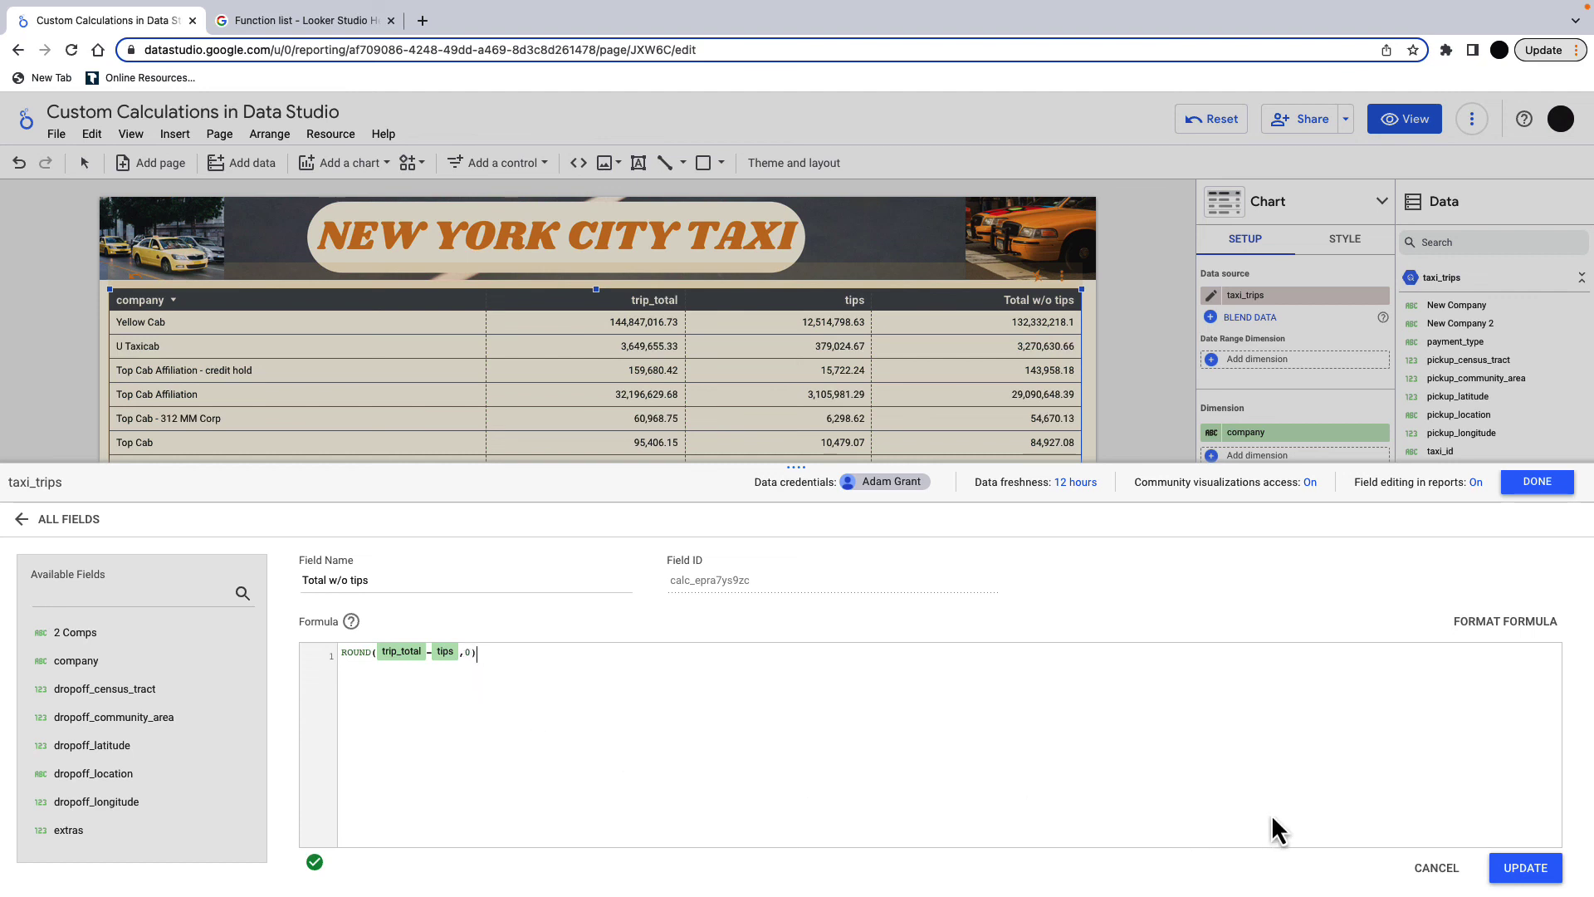
click(1527, 867)
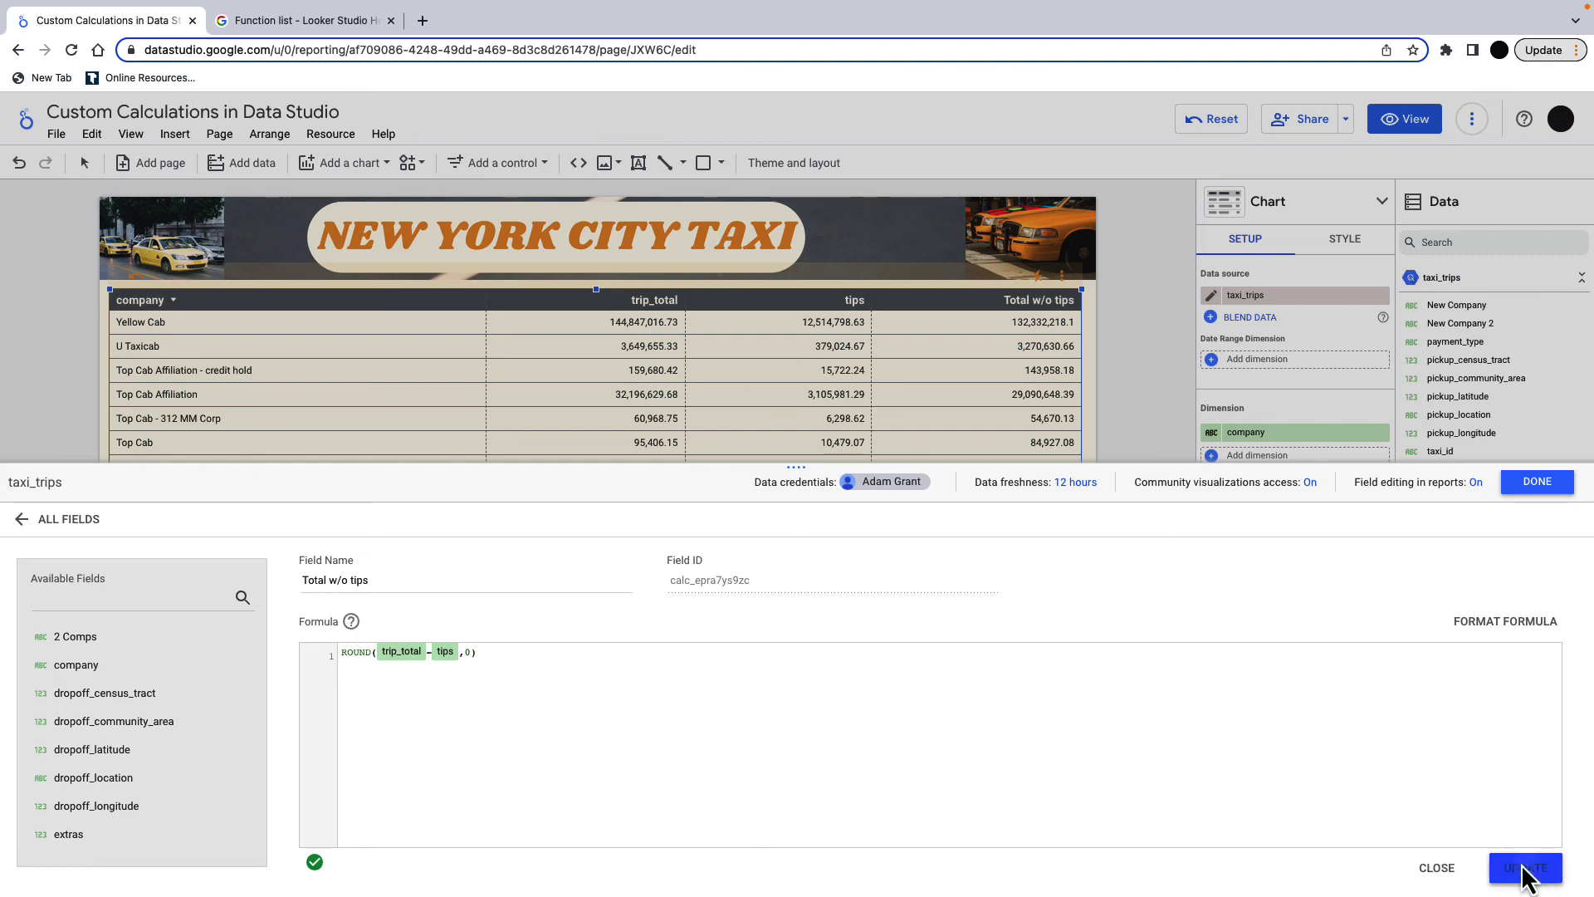
click(1568, 493)
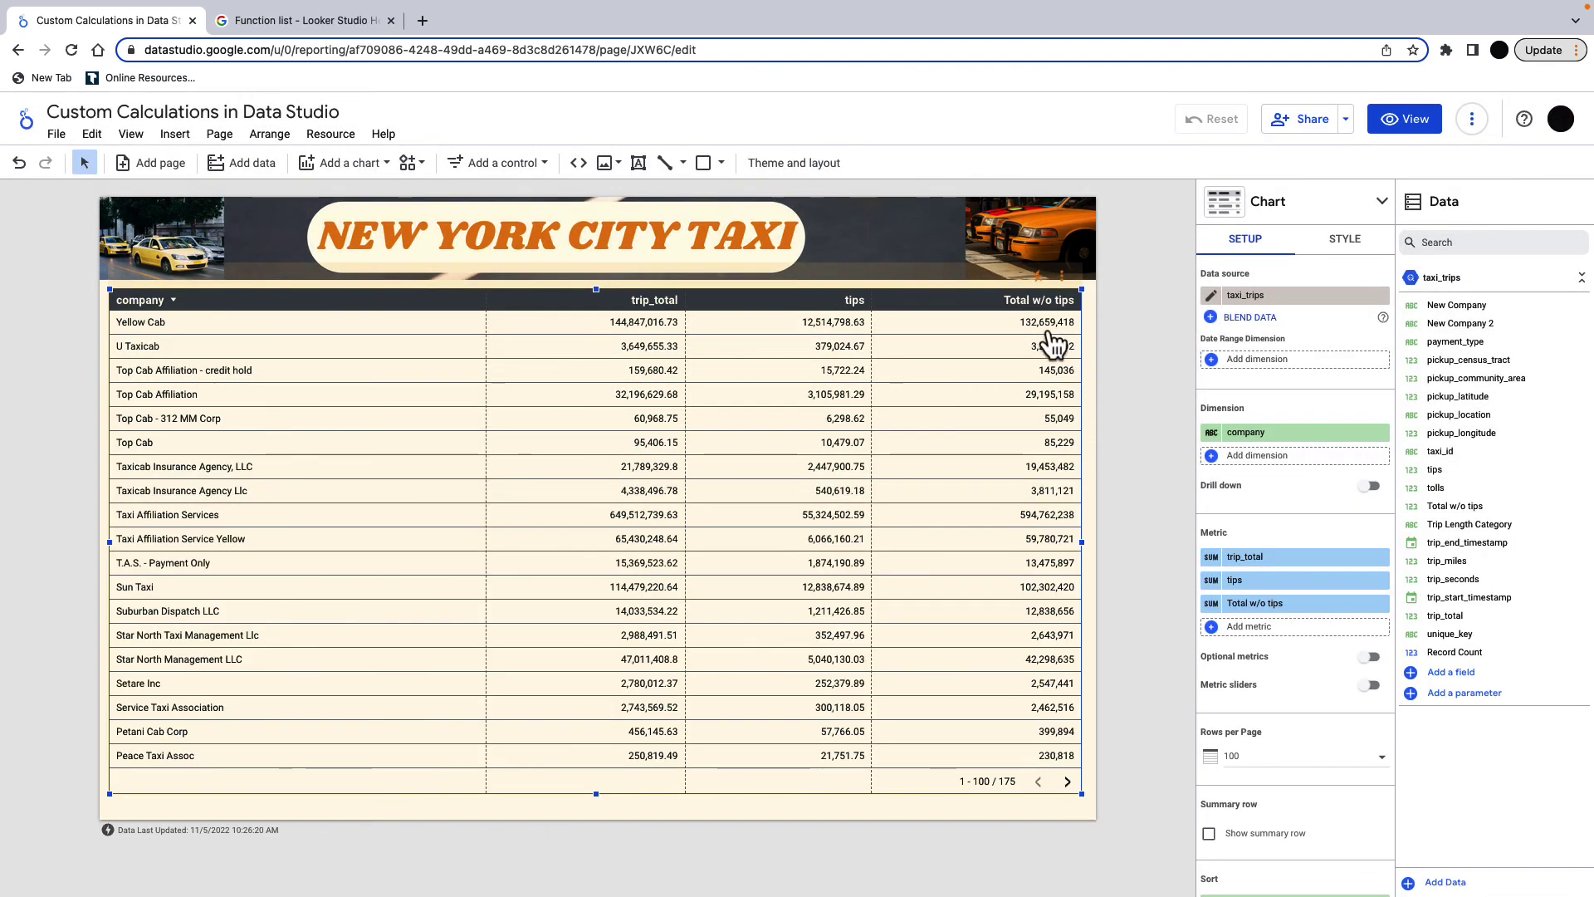